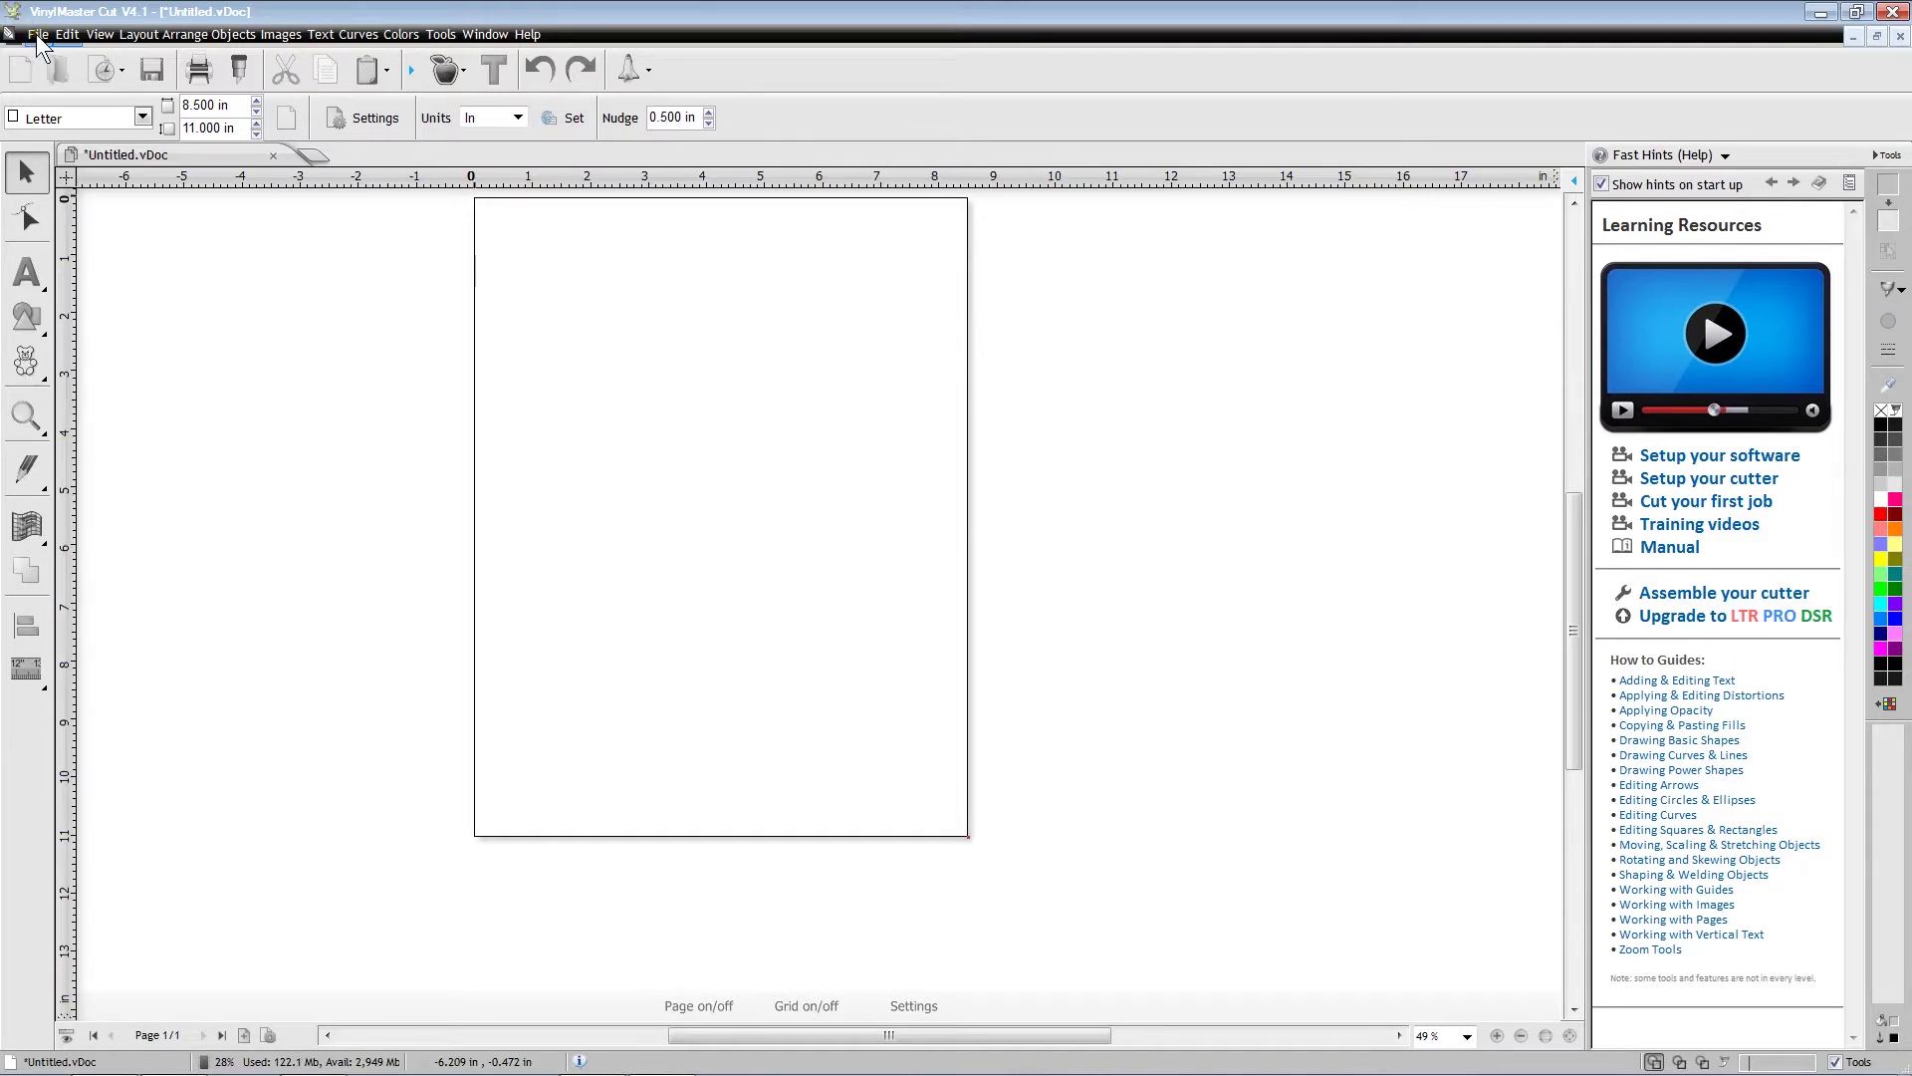
Import basketball.svg and place the grouped 3.985 by 3.966 in graphic on the page.
click(35, 34)
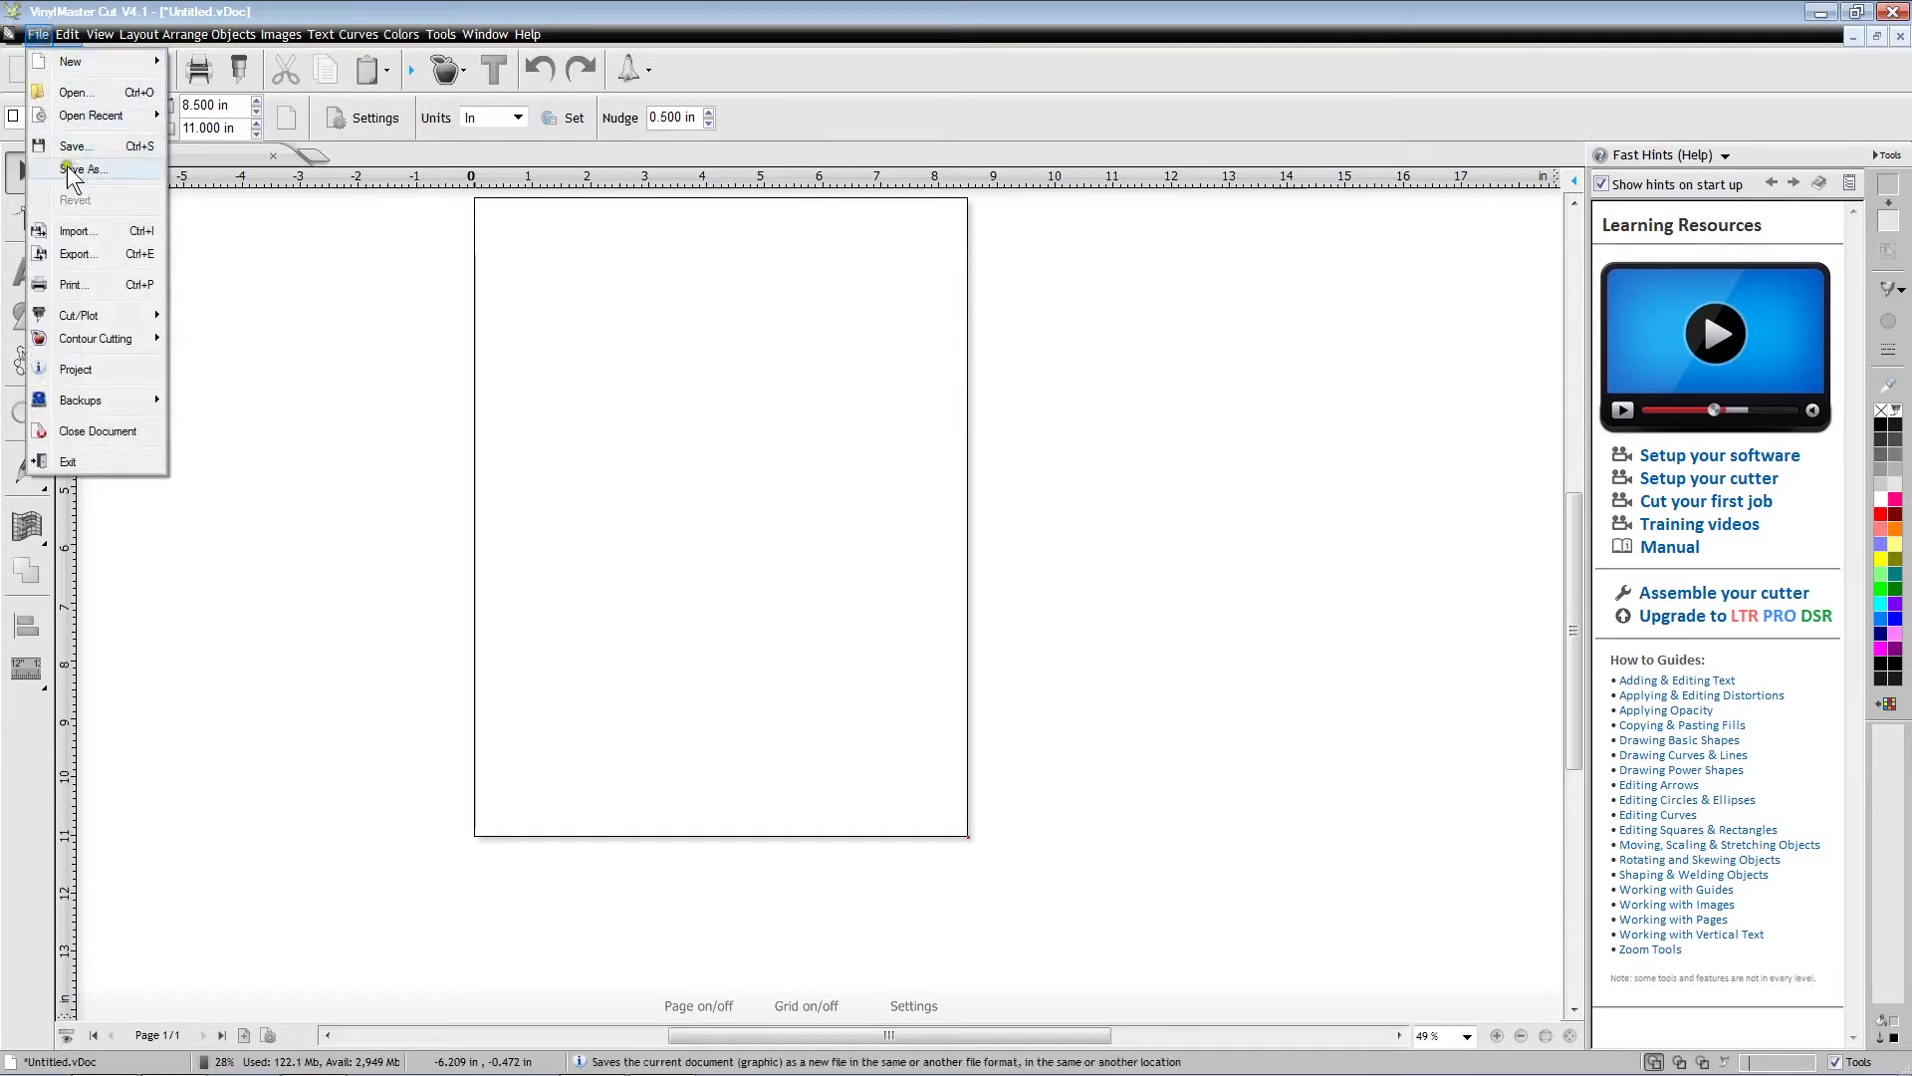
click(99, 235)
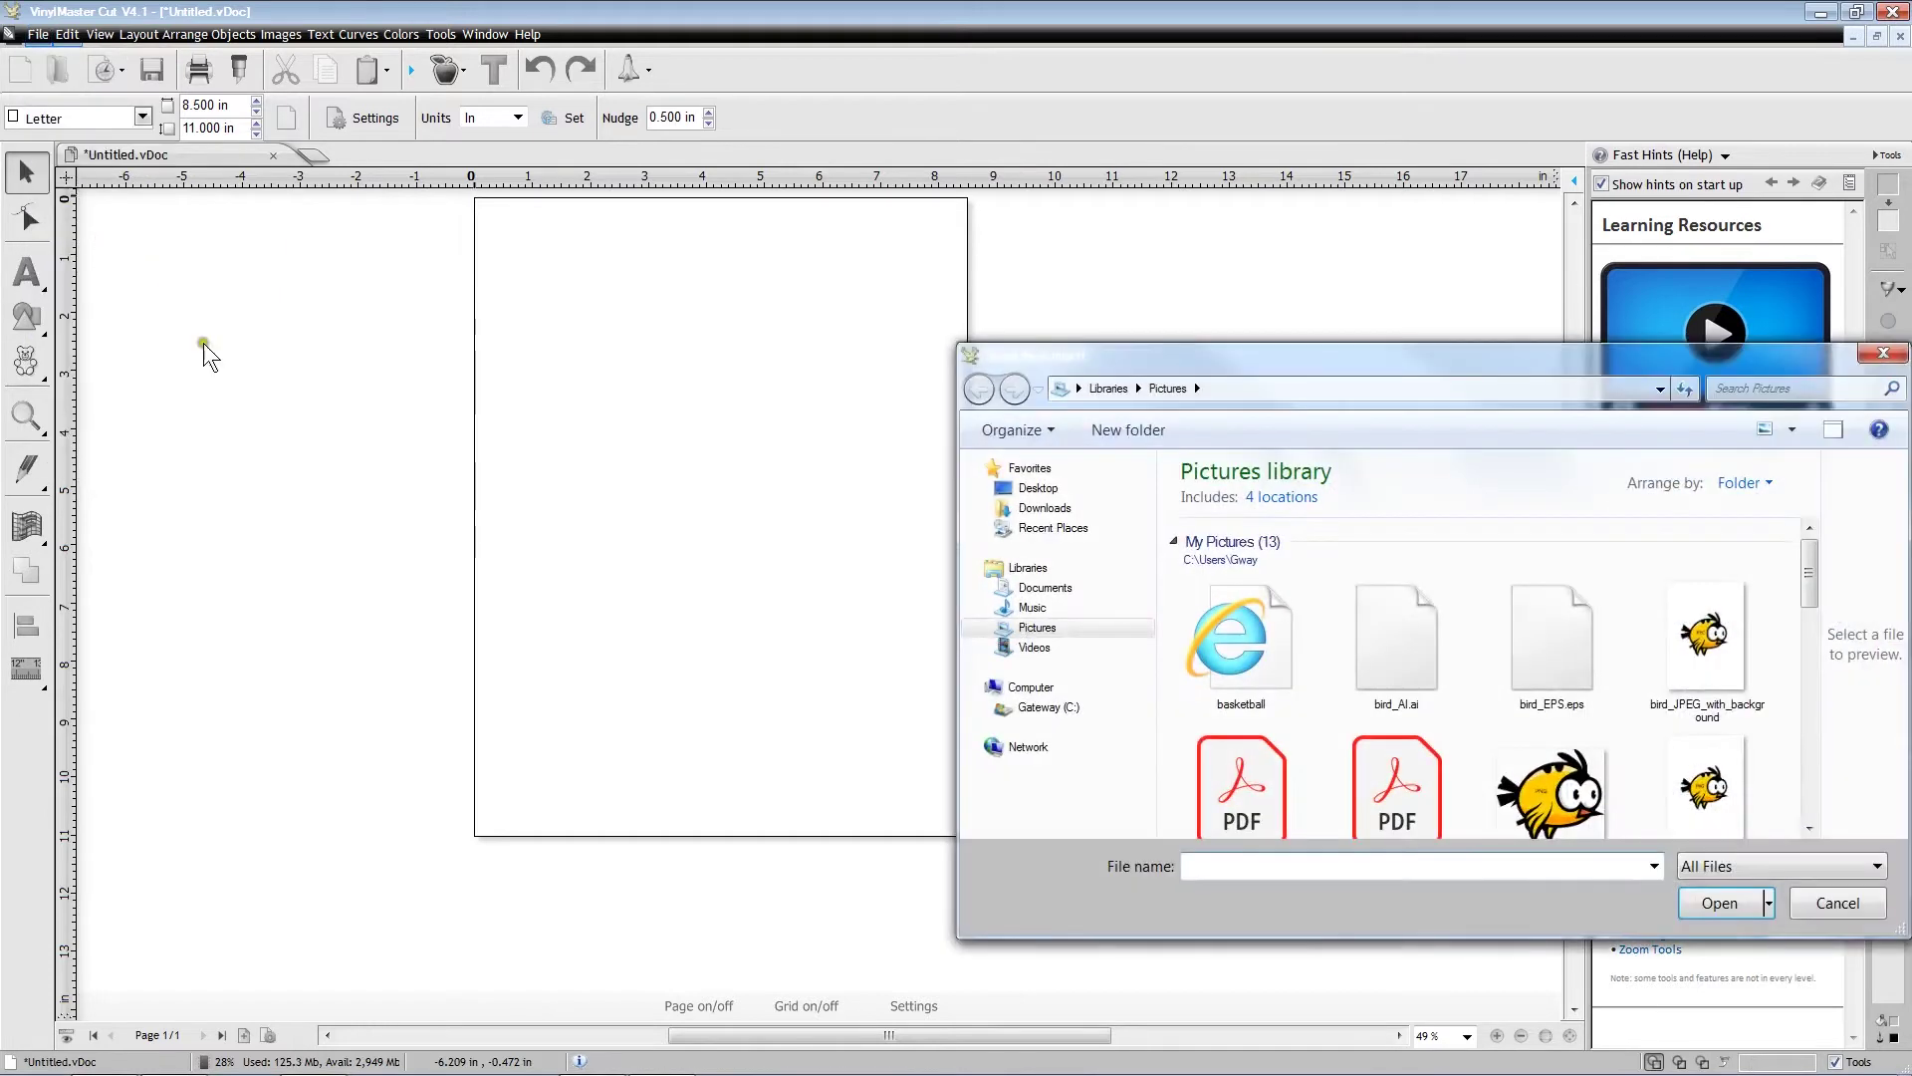
click(1239, 651)
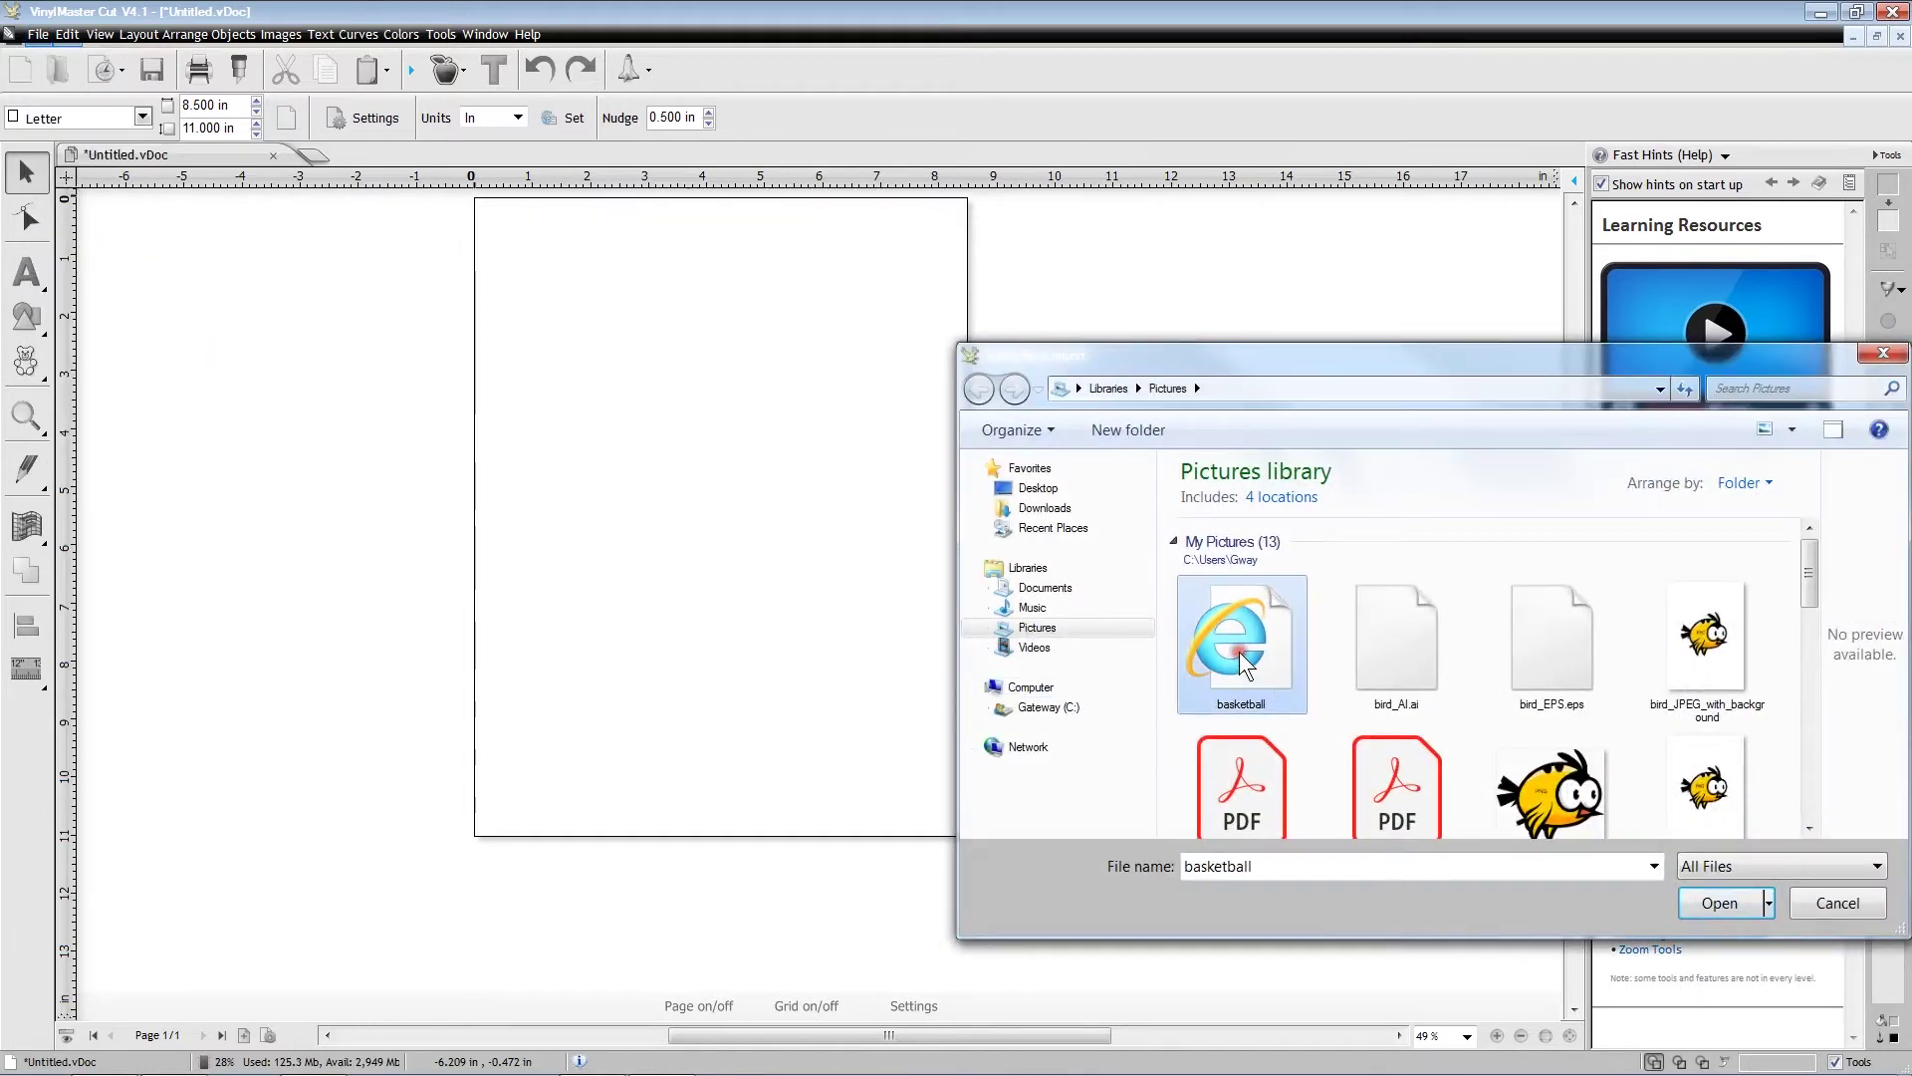
click(1719, 902)
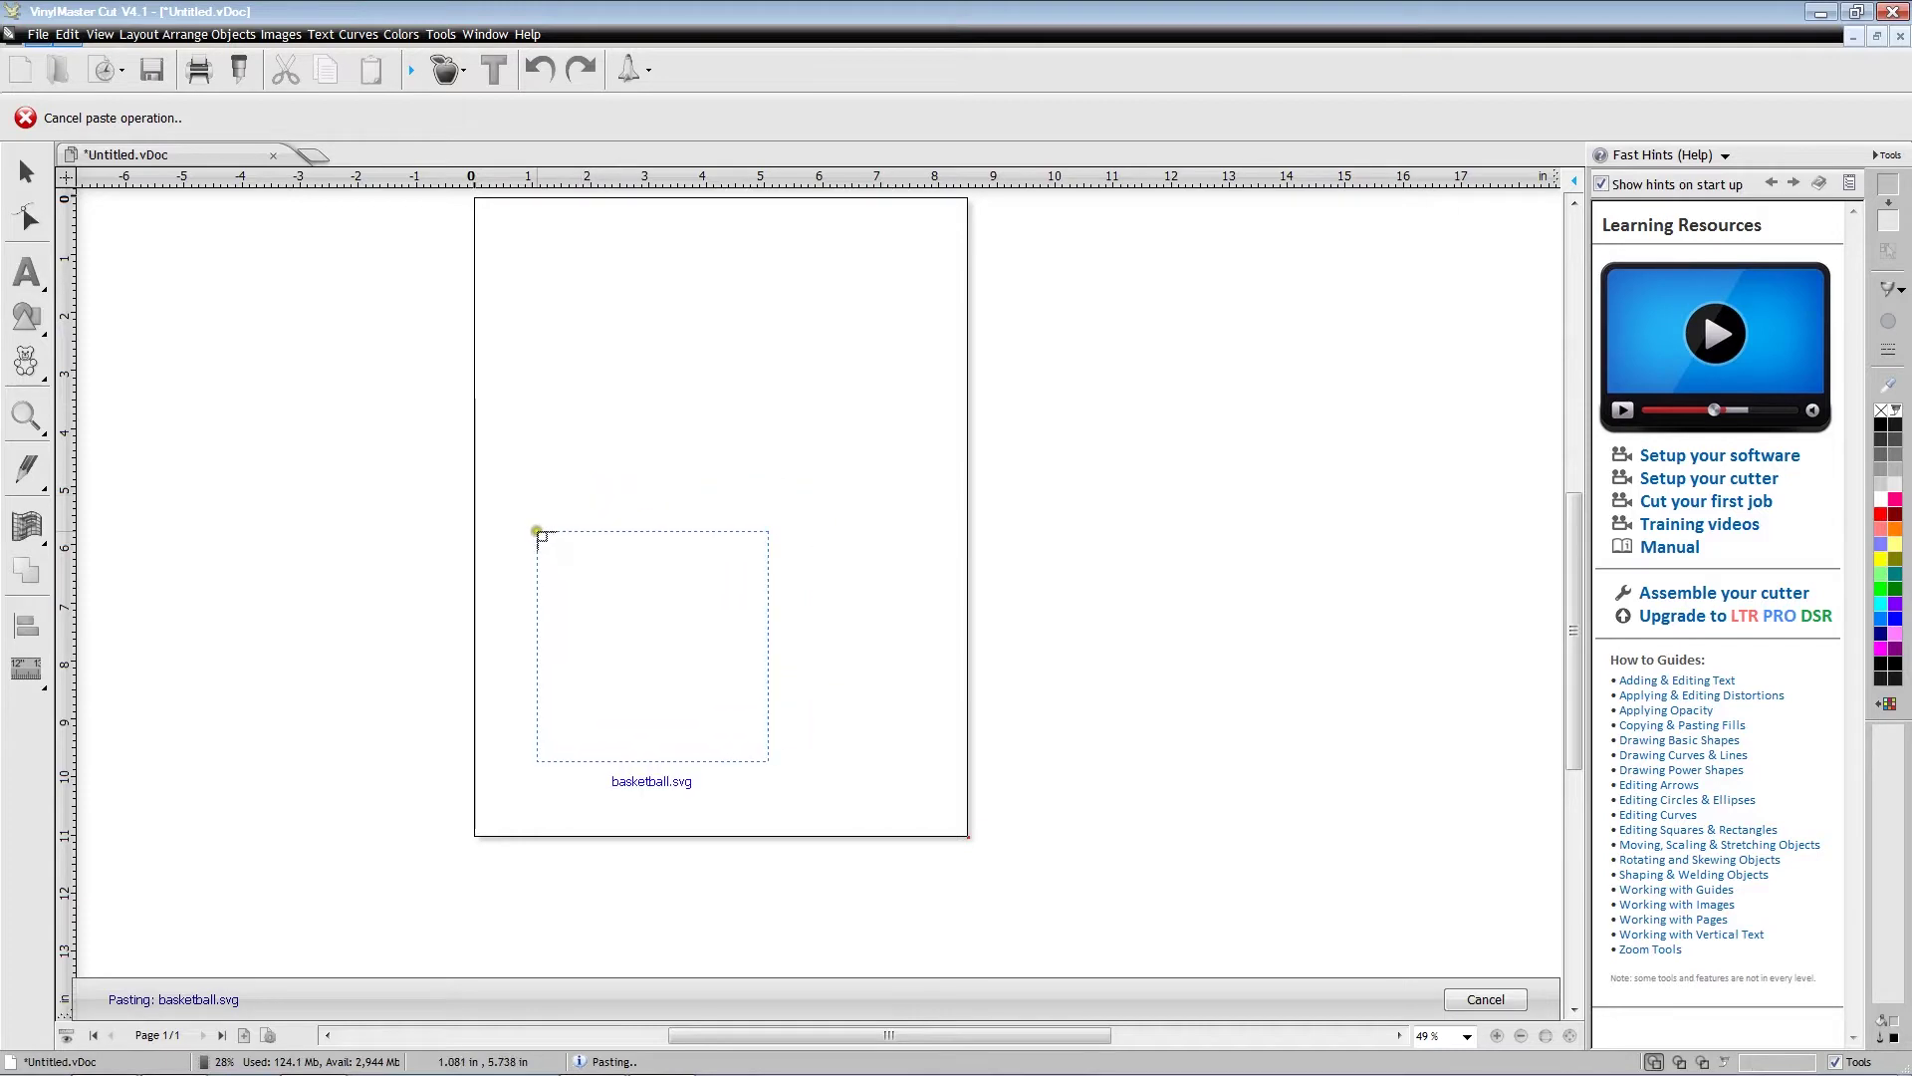
click(538, 531)
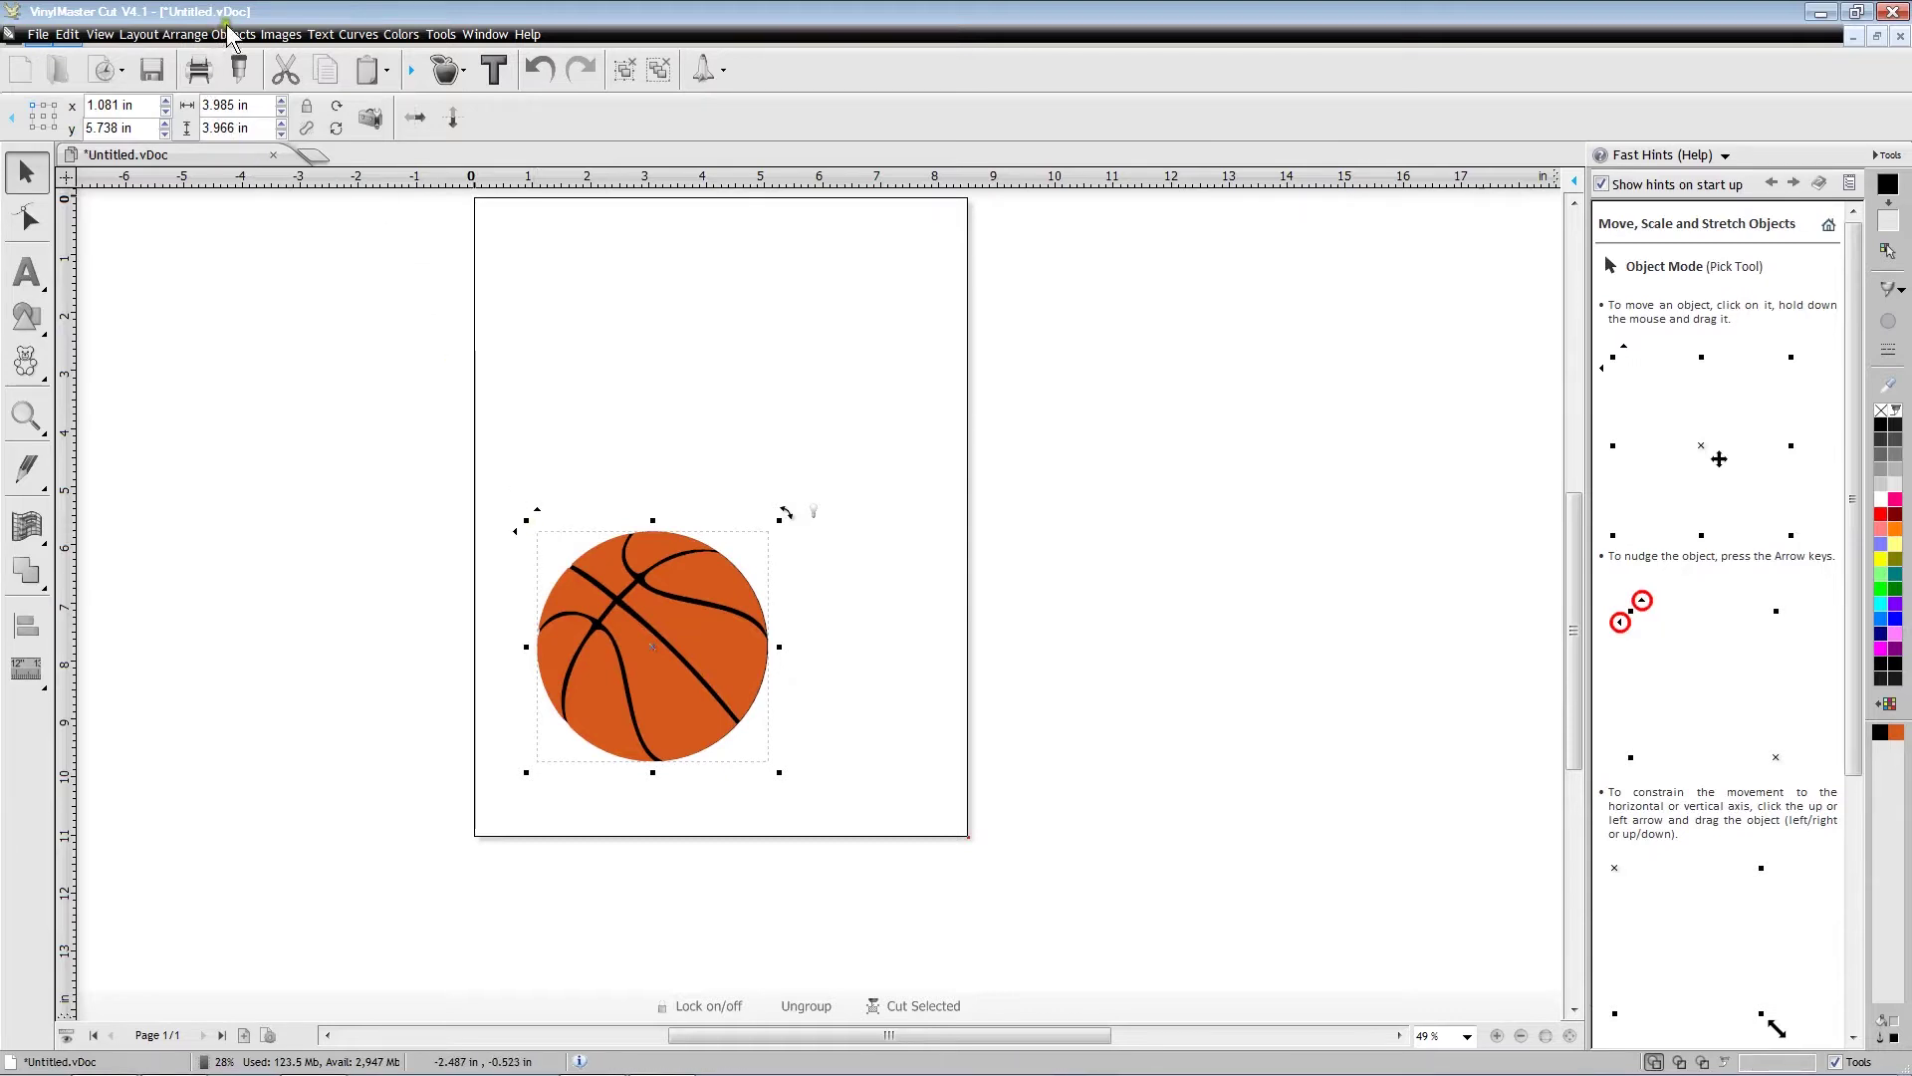
click(198, 38)
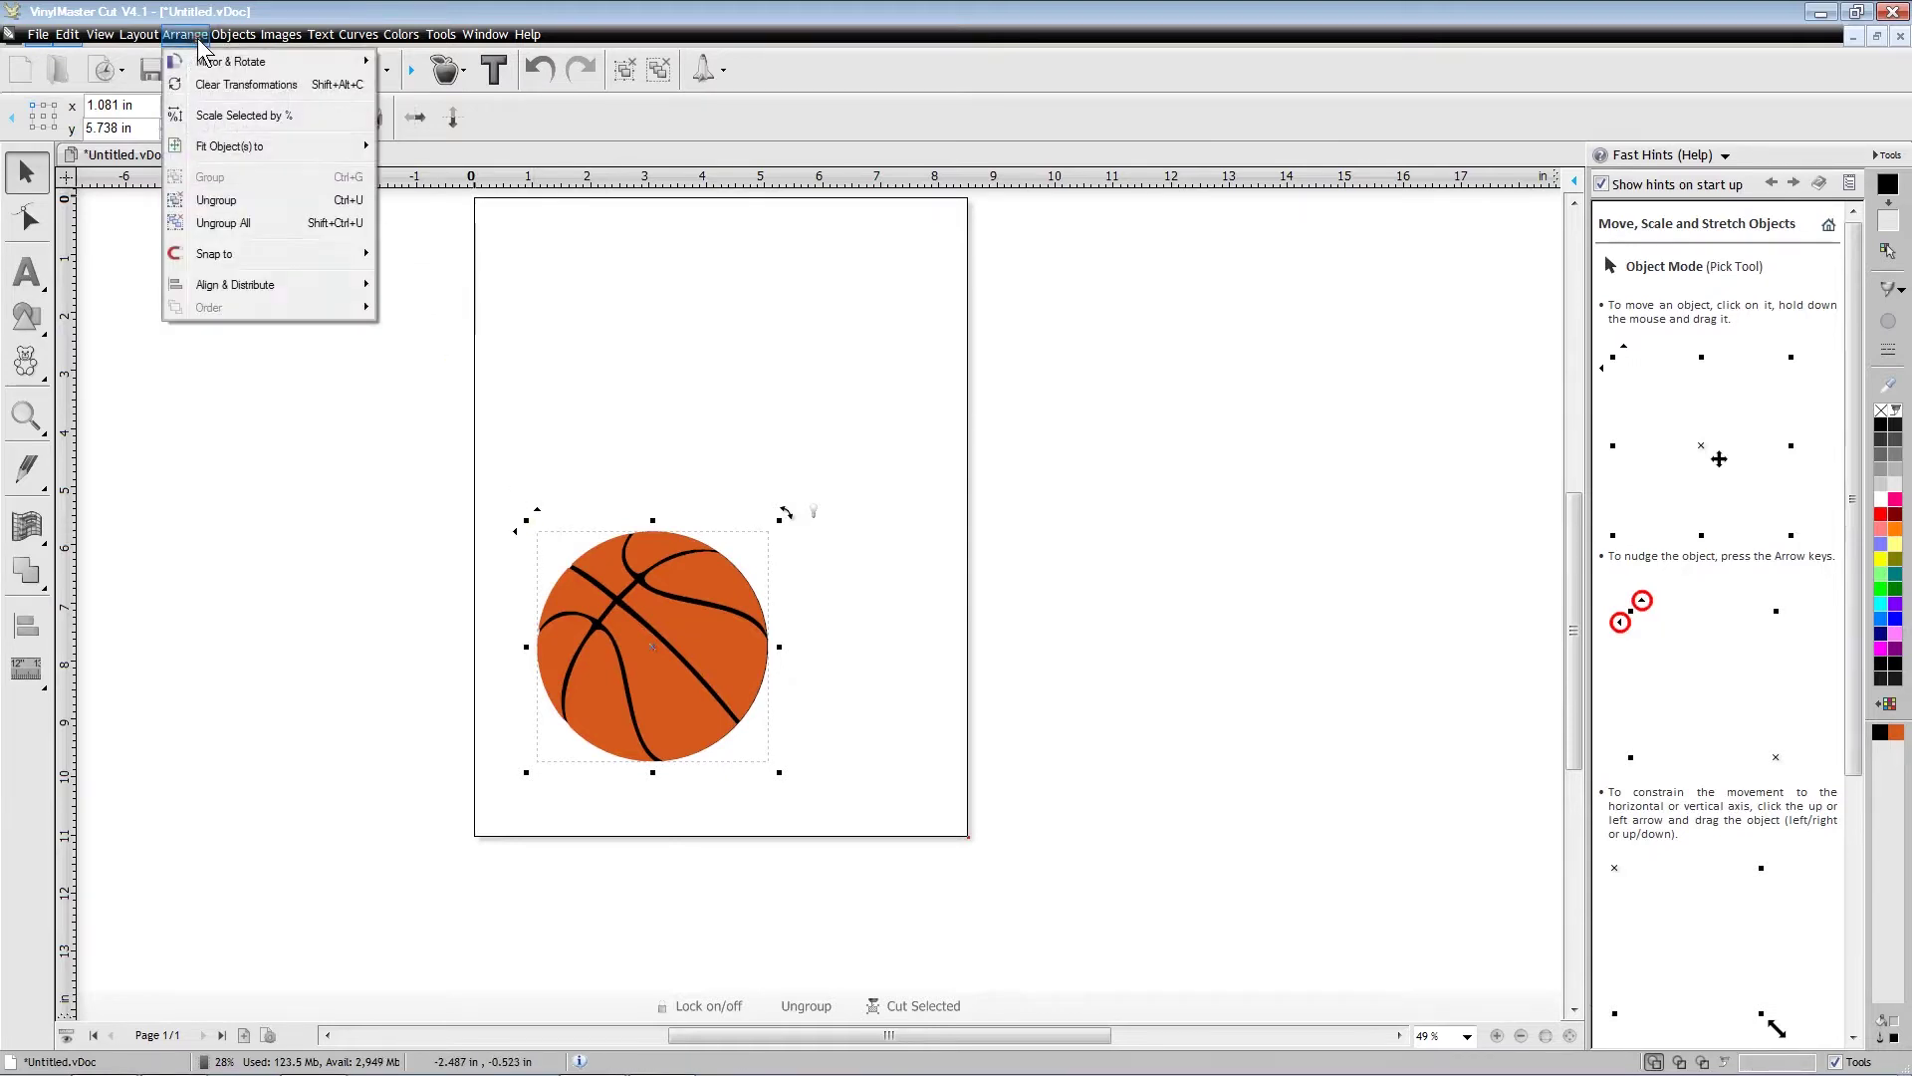
Centre the basketball horizontally and vertically on the page with Align & Distribute.
click(309, 283)
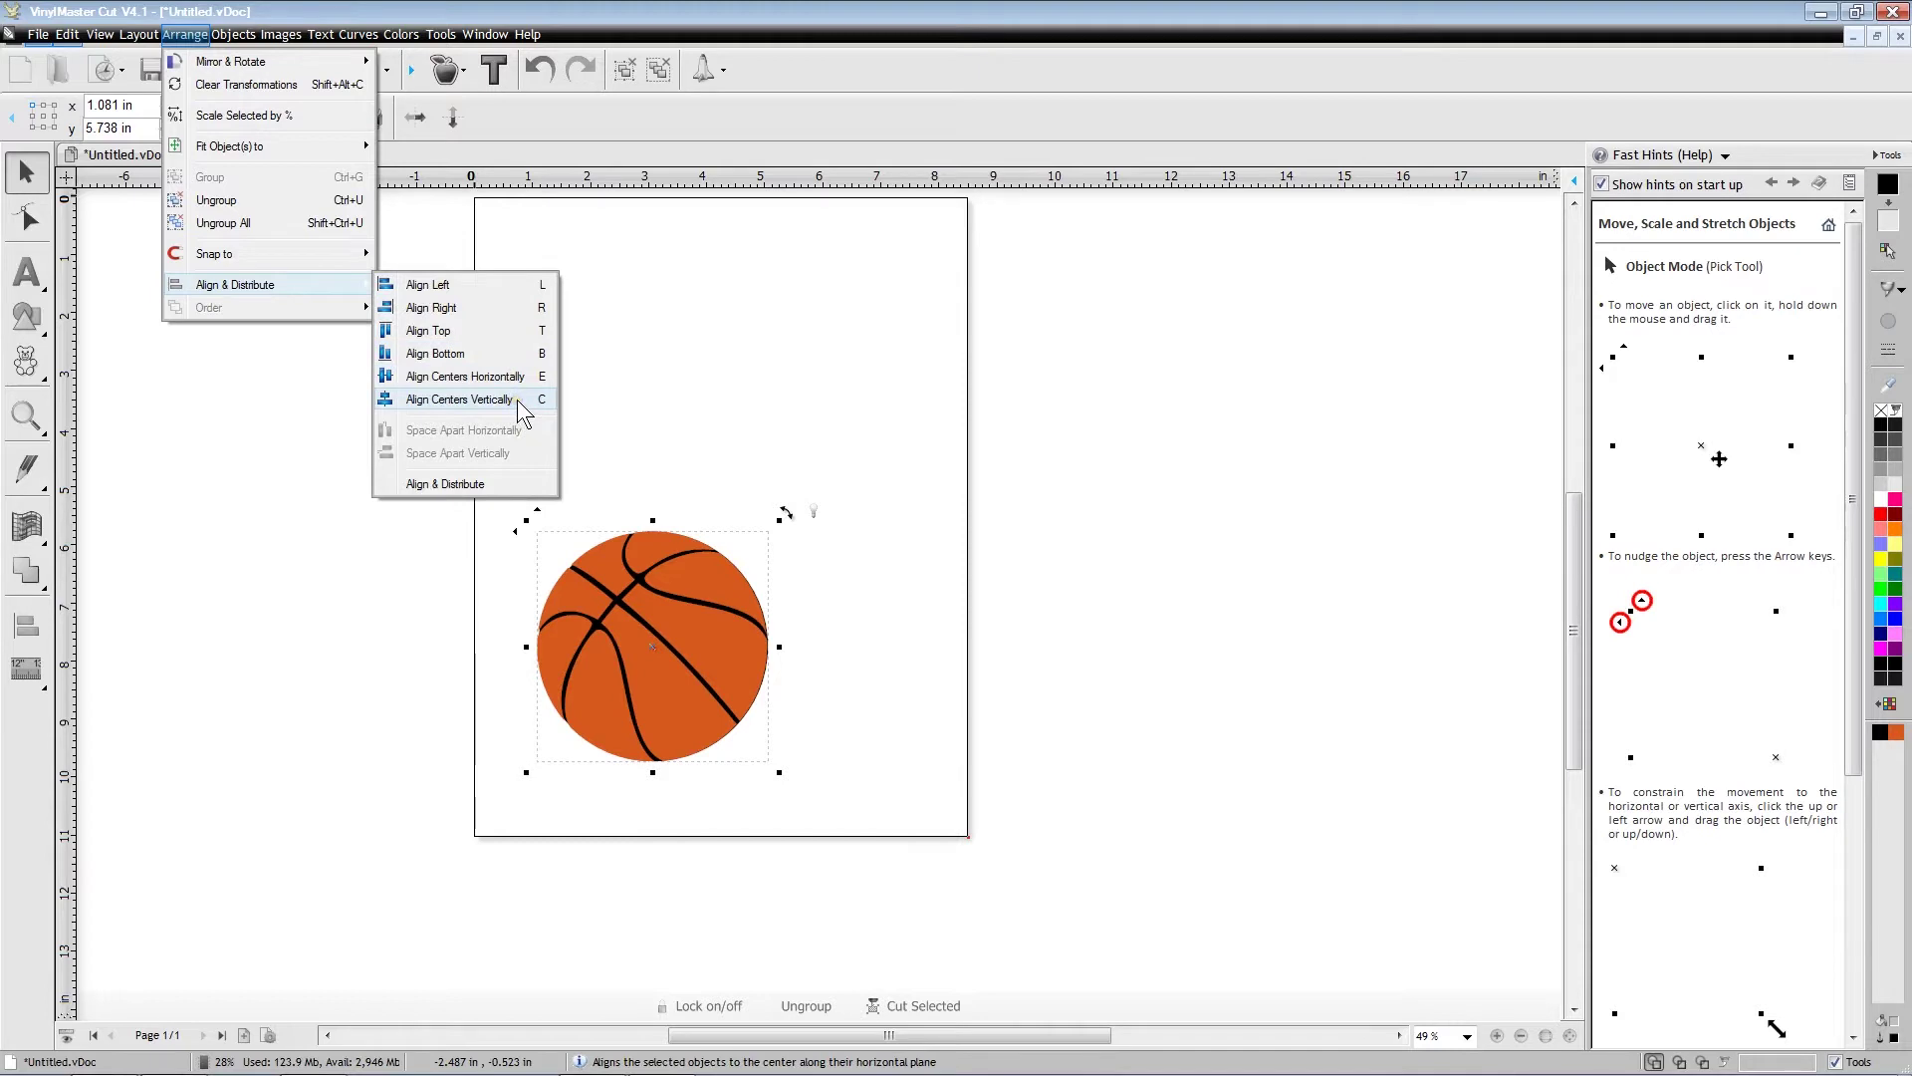
click(460, 400)
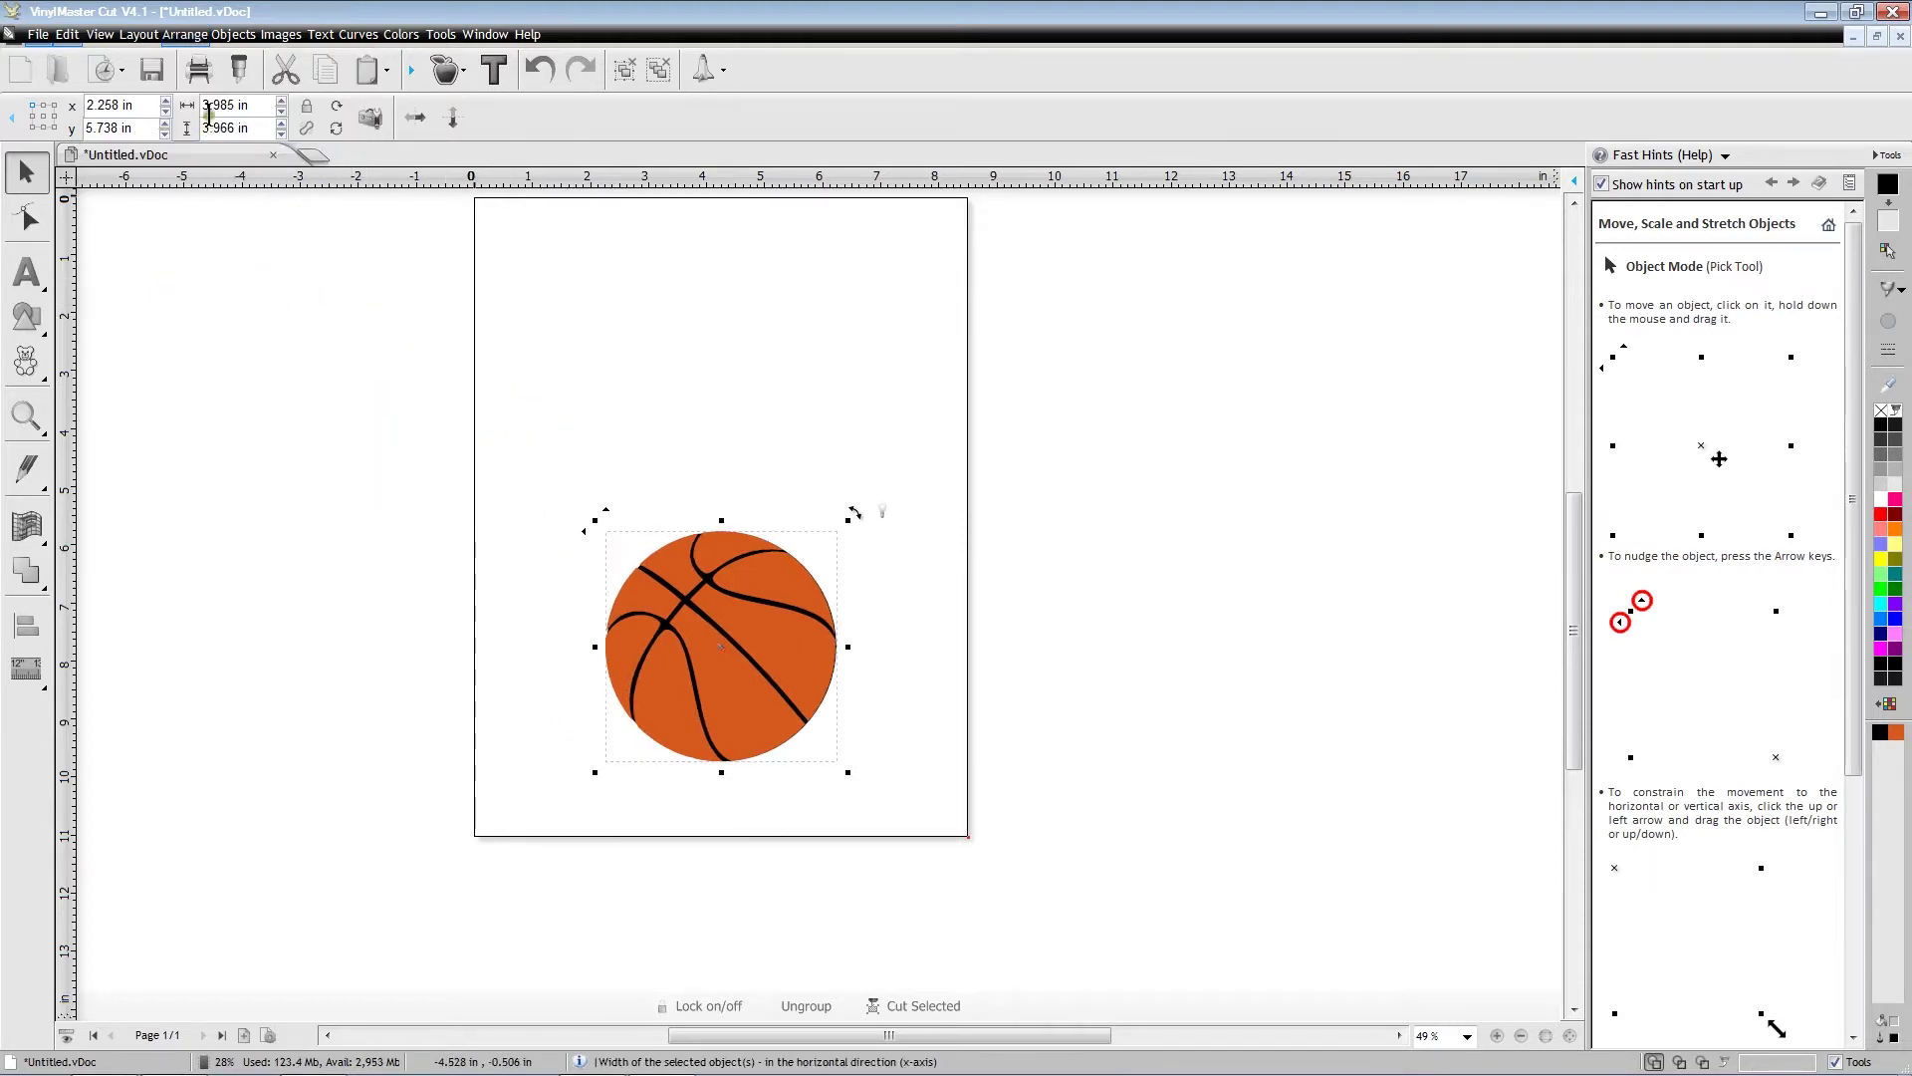
click(189, 34)
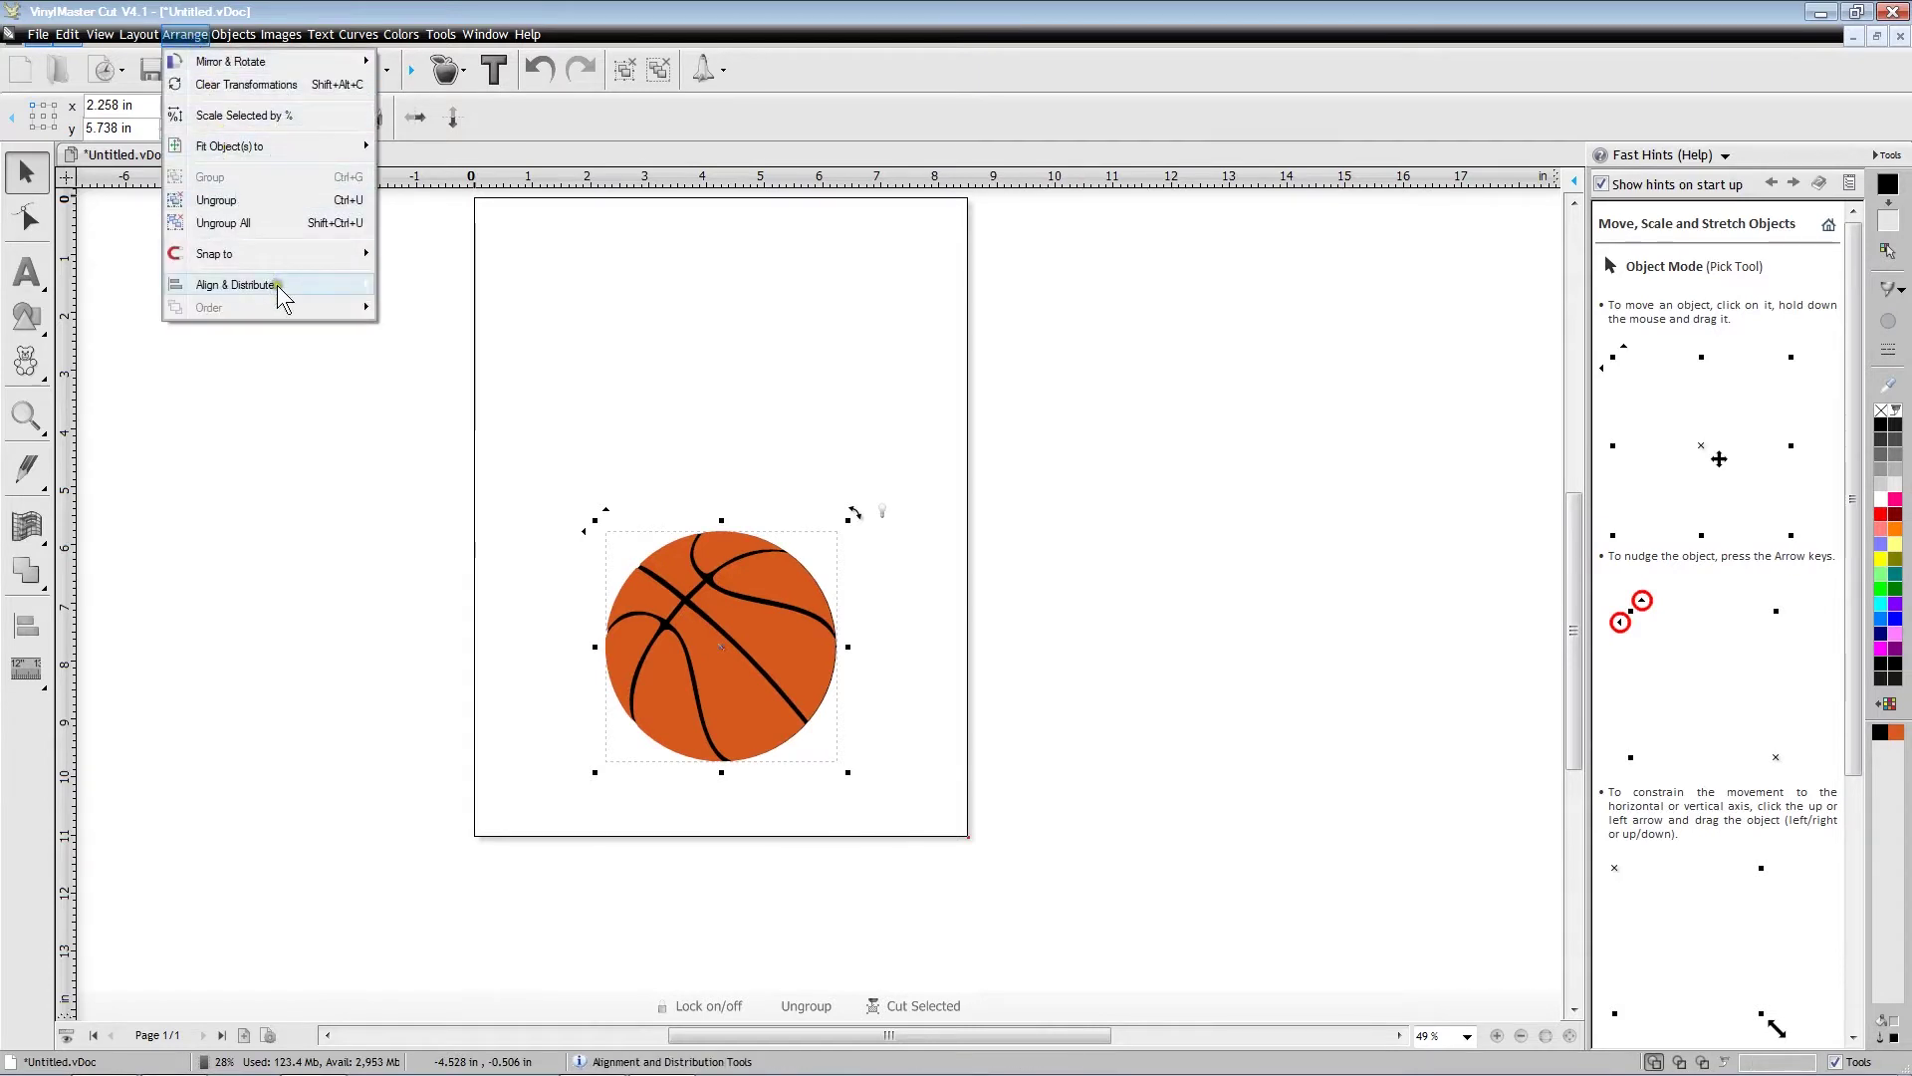
mouse_move(298, 289)
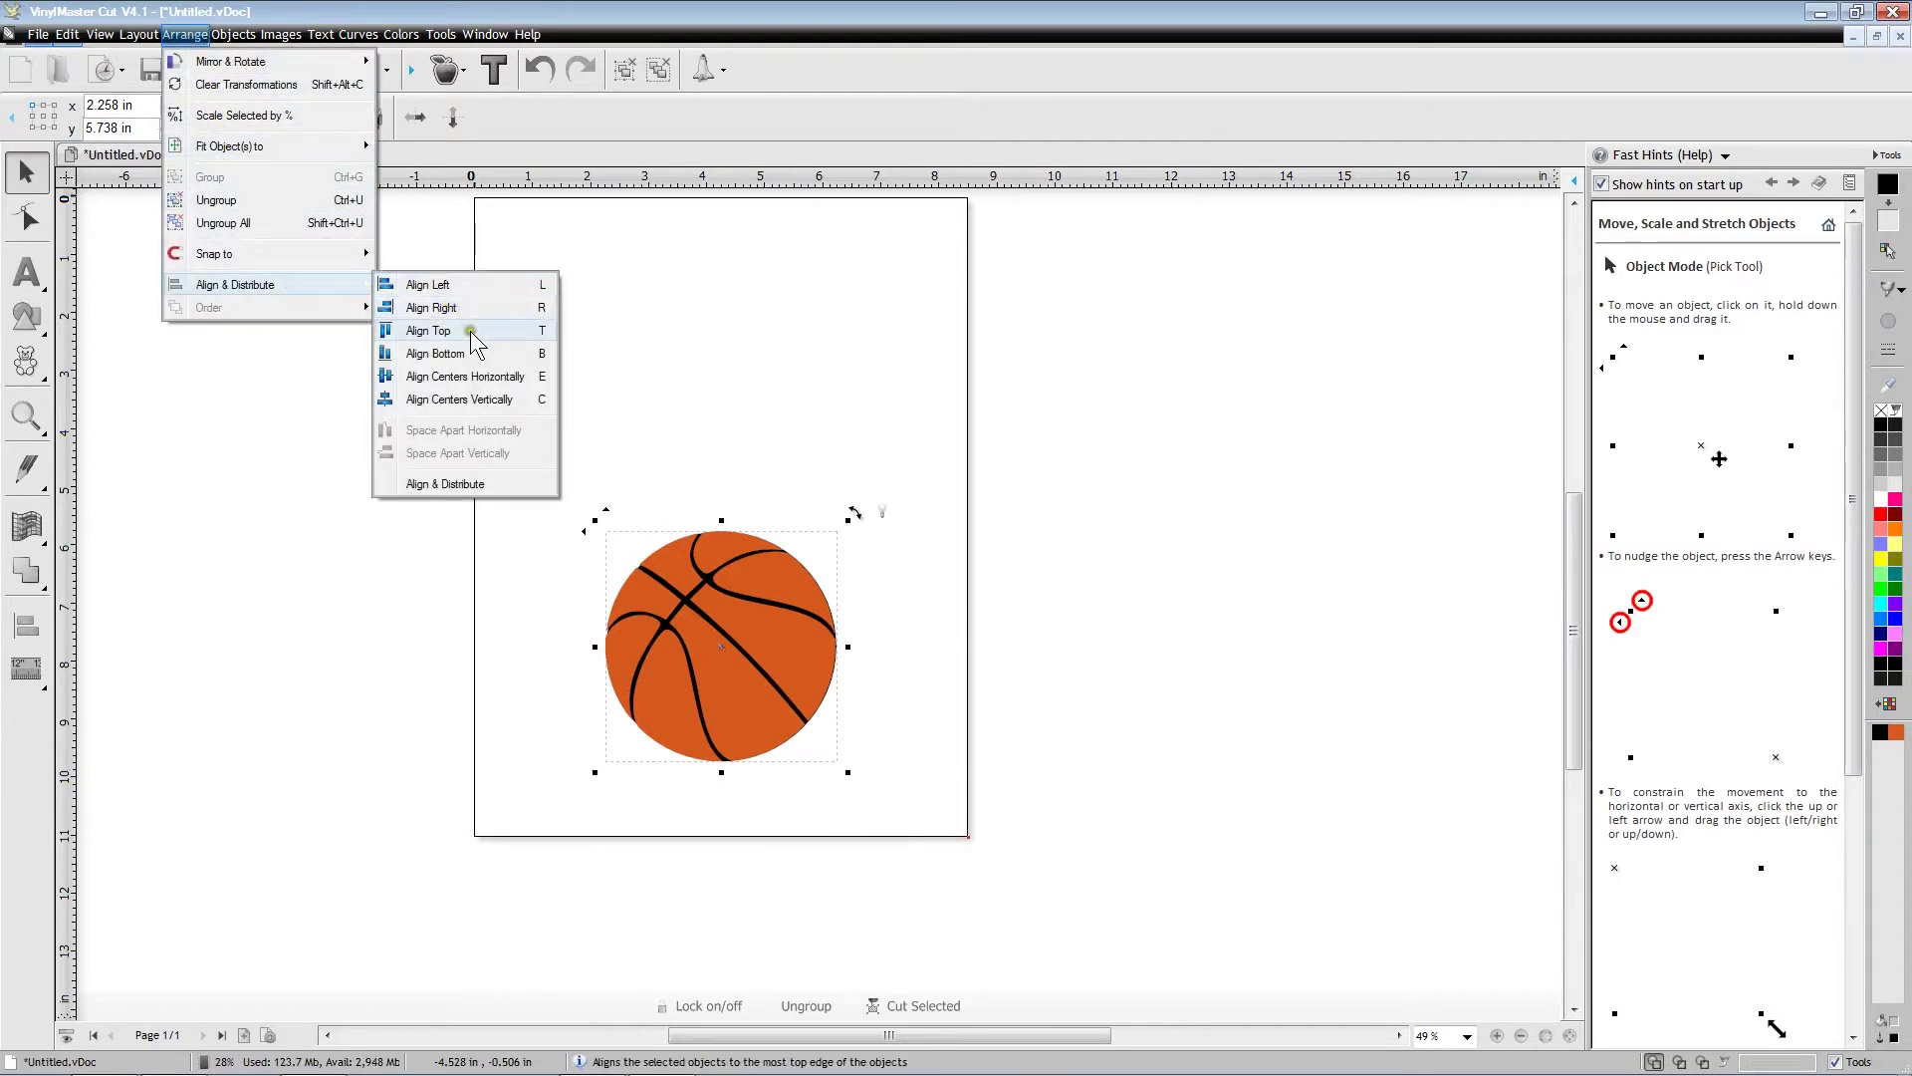
click(509, 377)
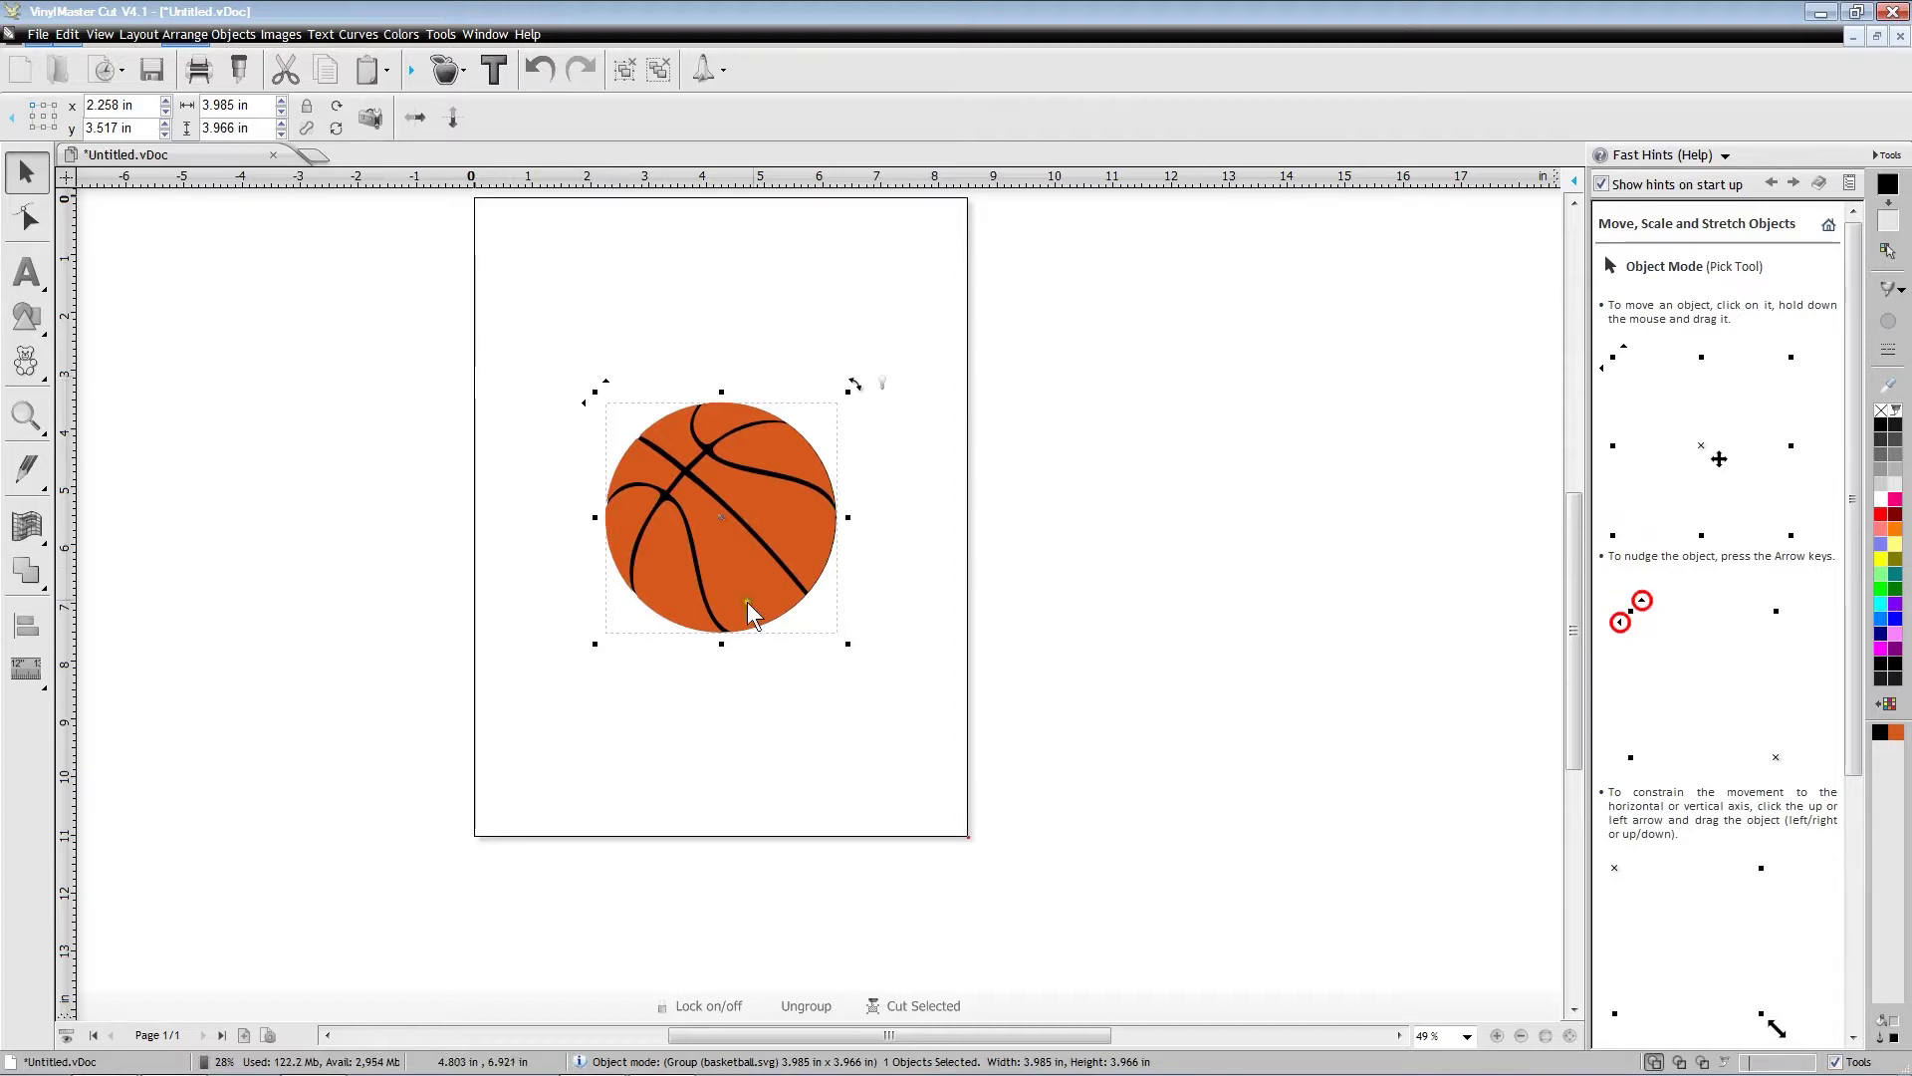
After moving it, re-centre the basketball with the E and C shortcuts, at x 2.258, y 3.517 in.
drag(716, 512, 631, 690)
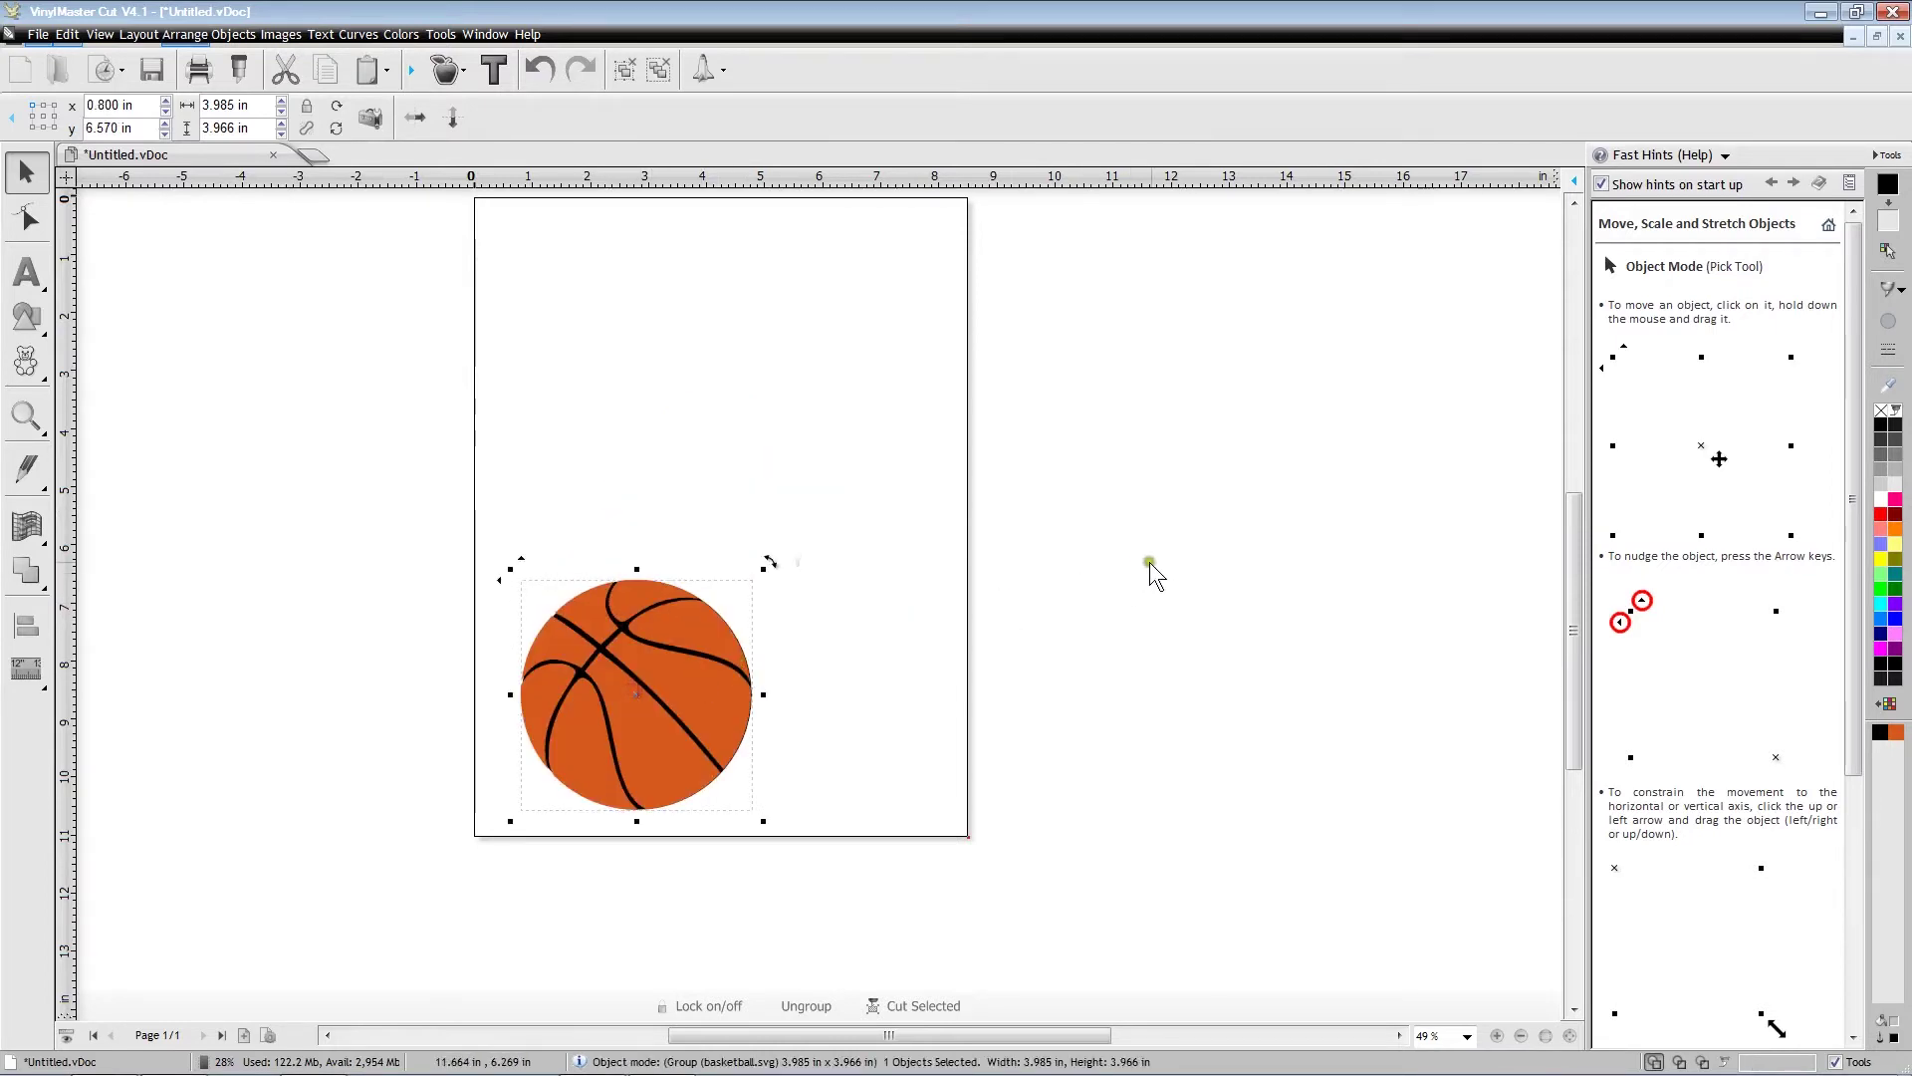
key(e)
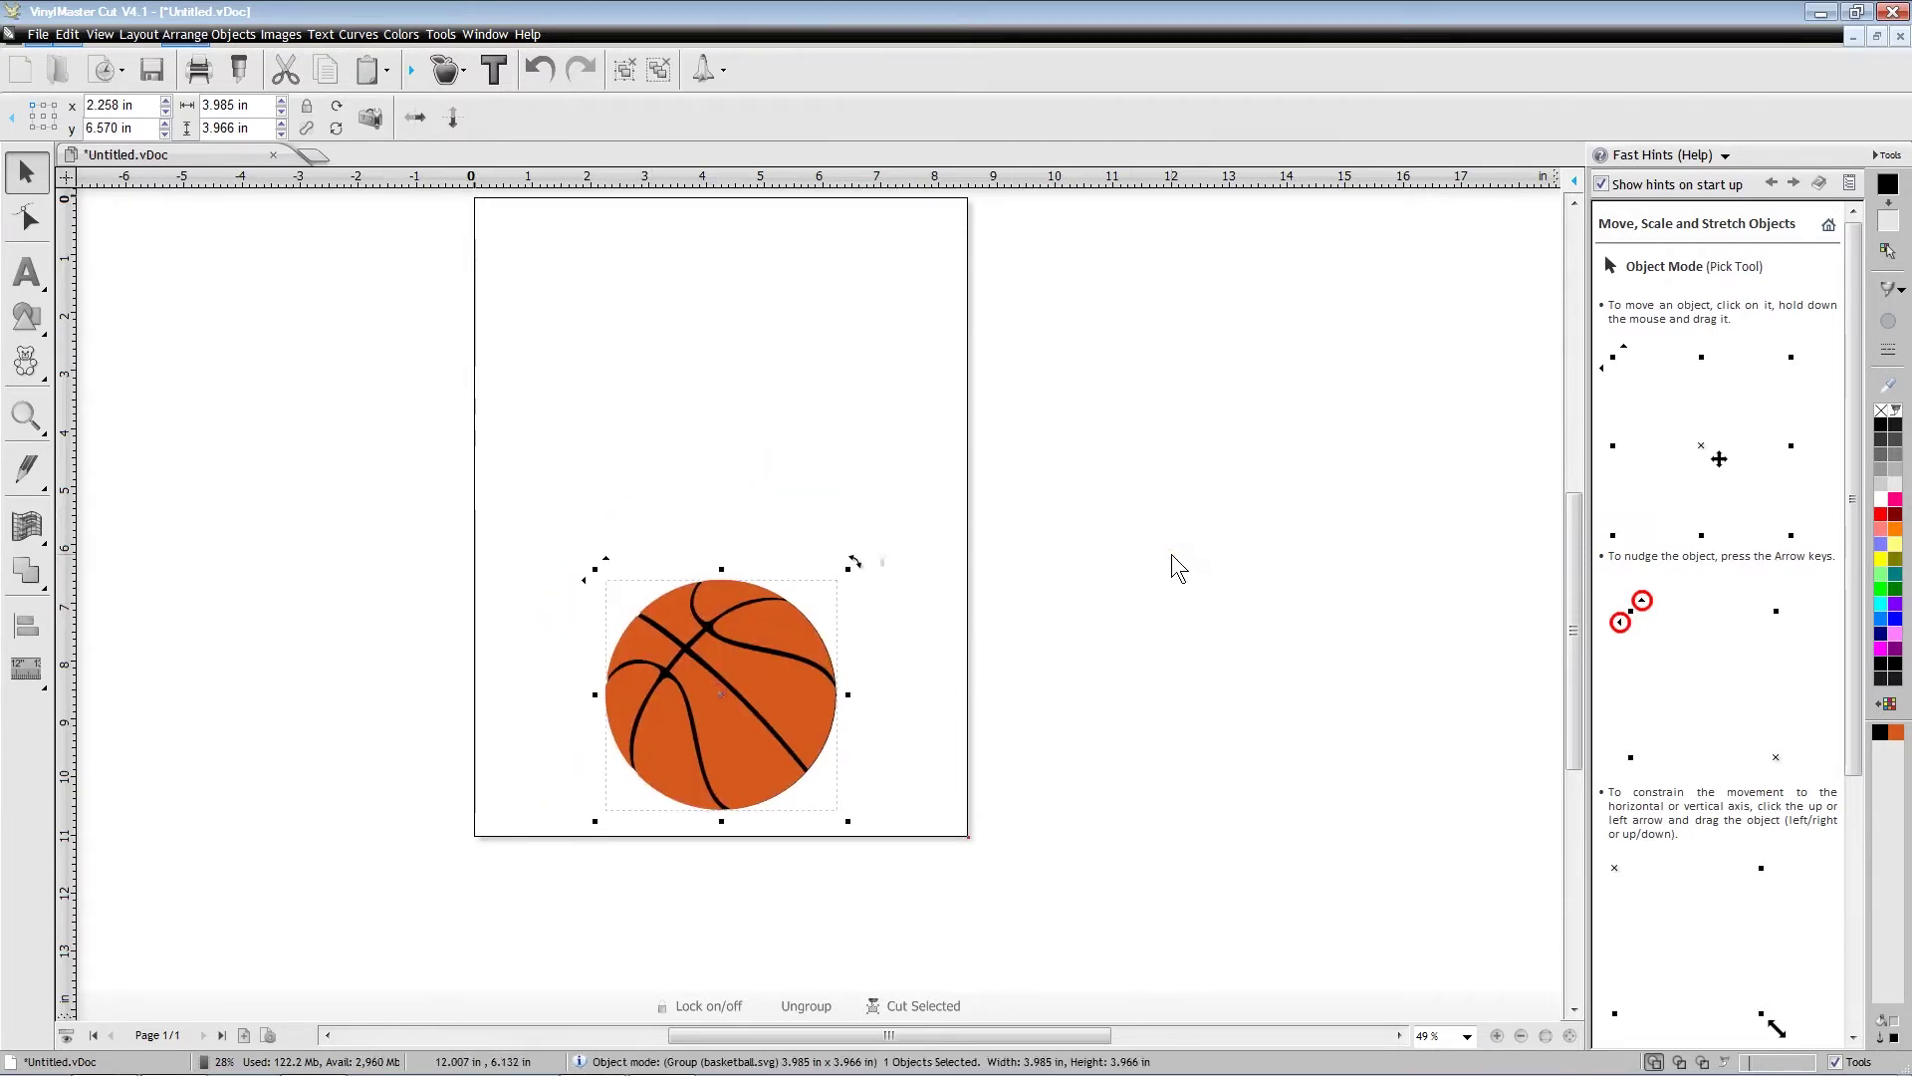
key(c)
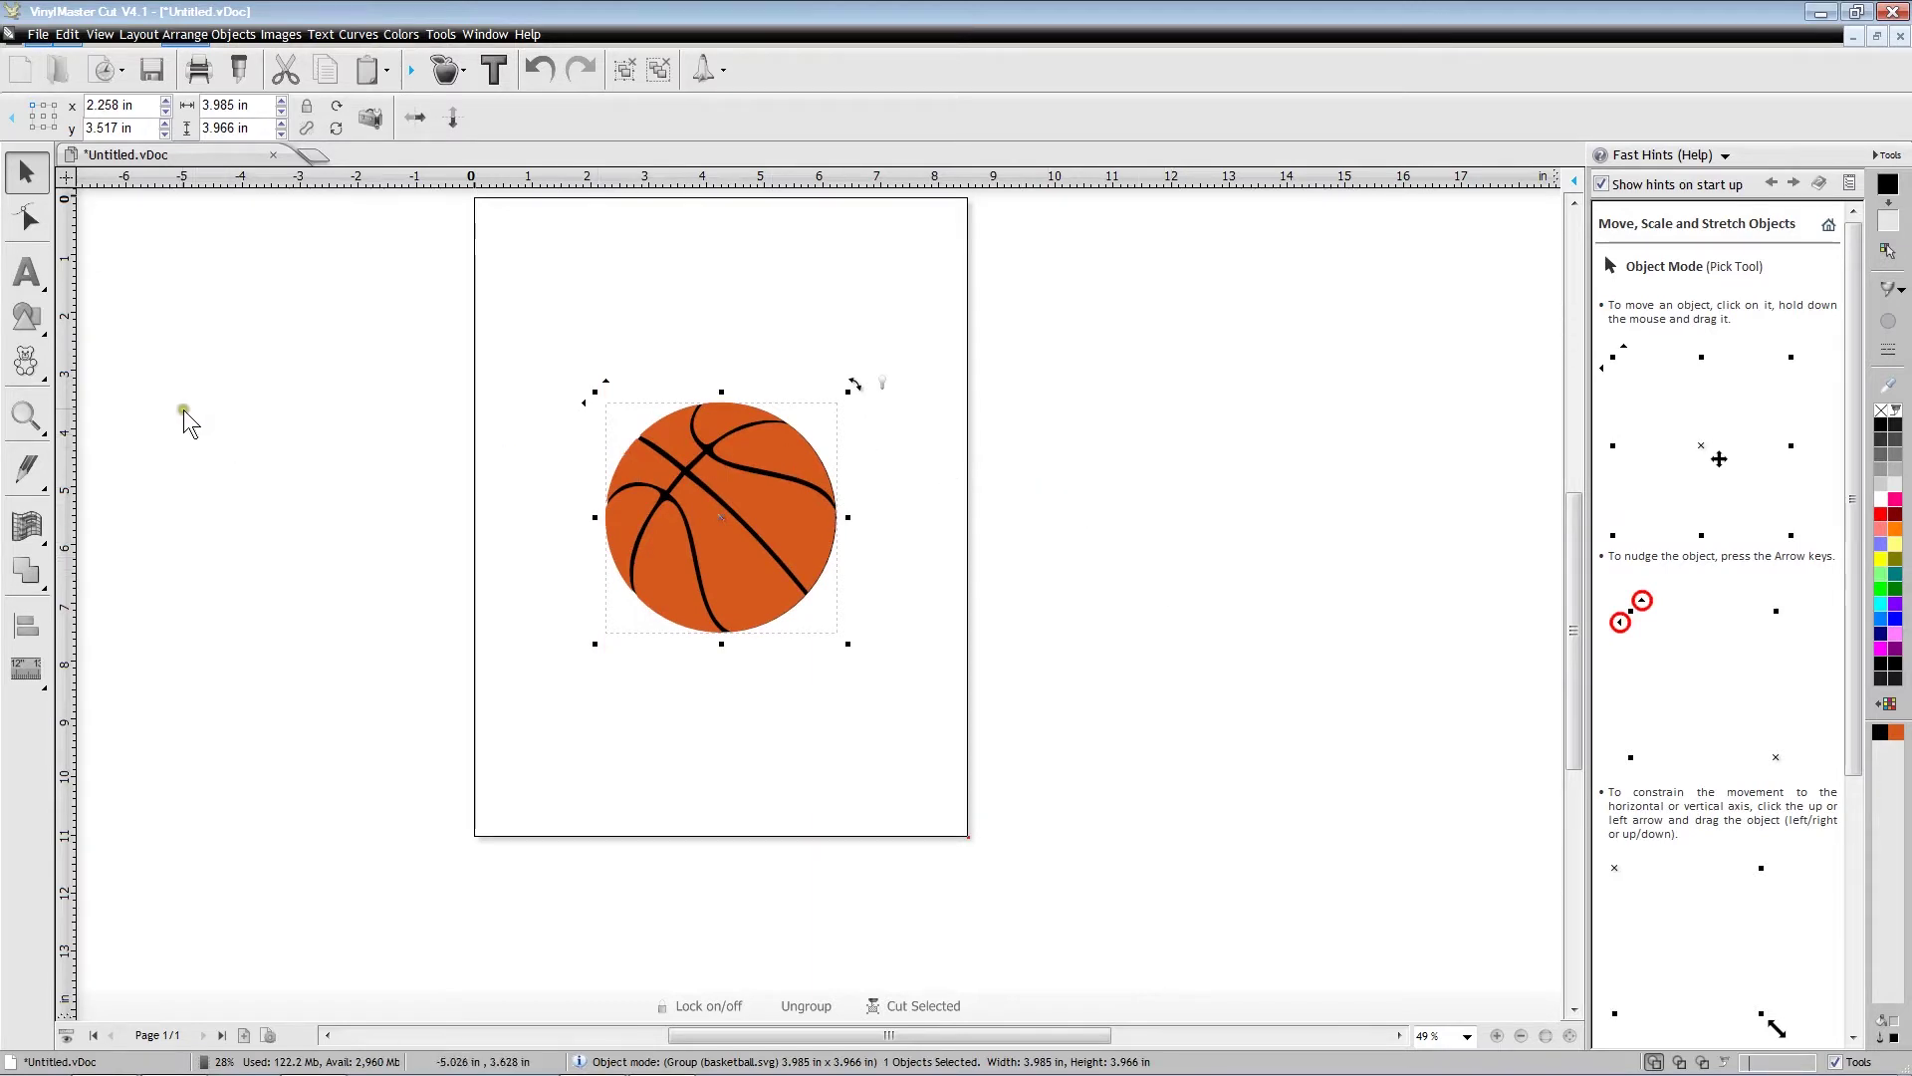
click(33, 279)
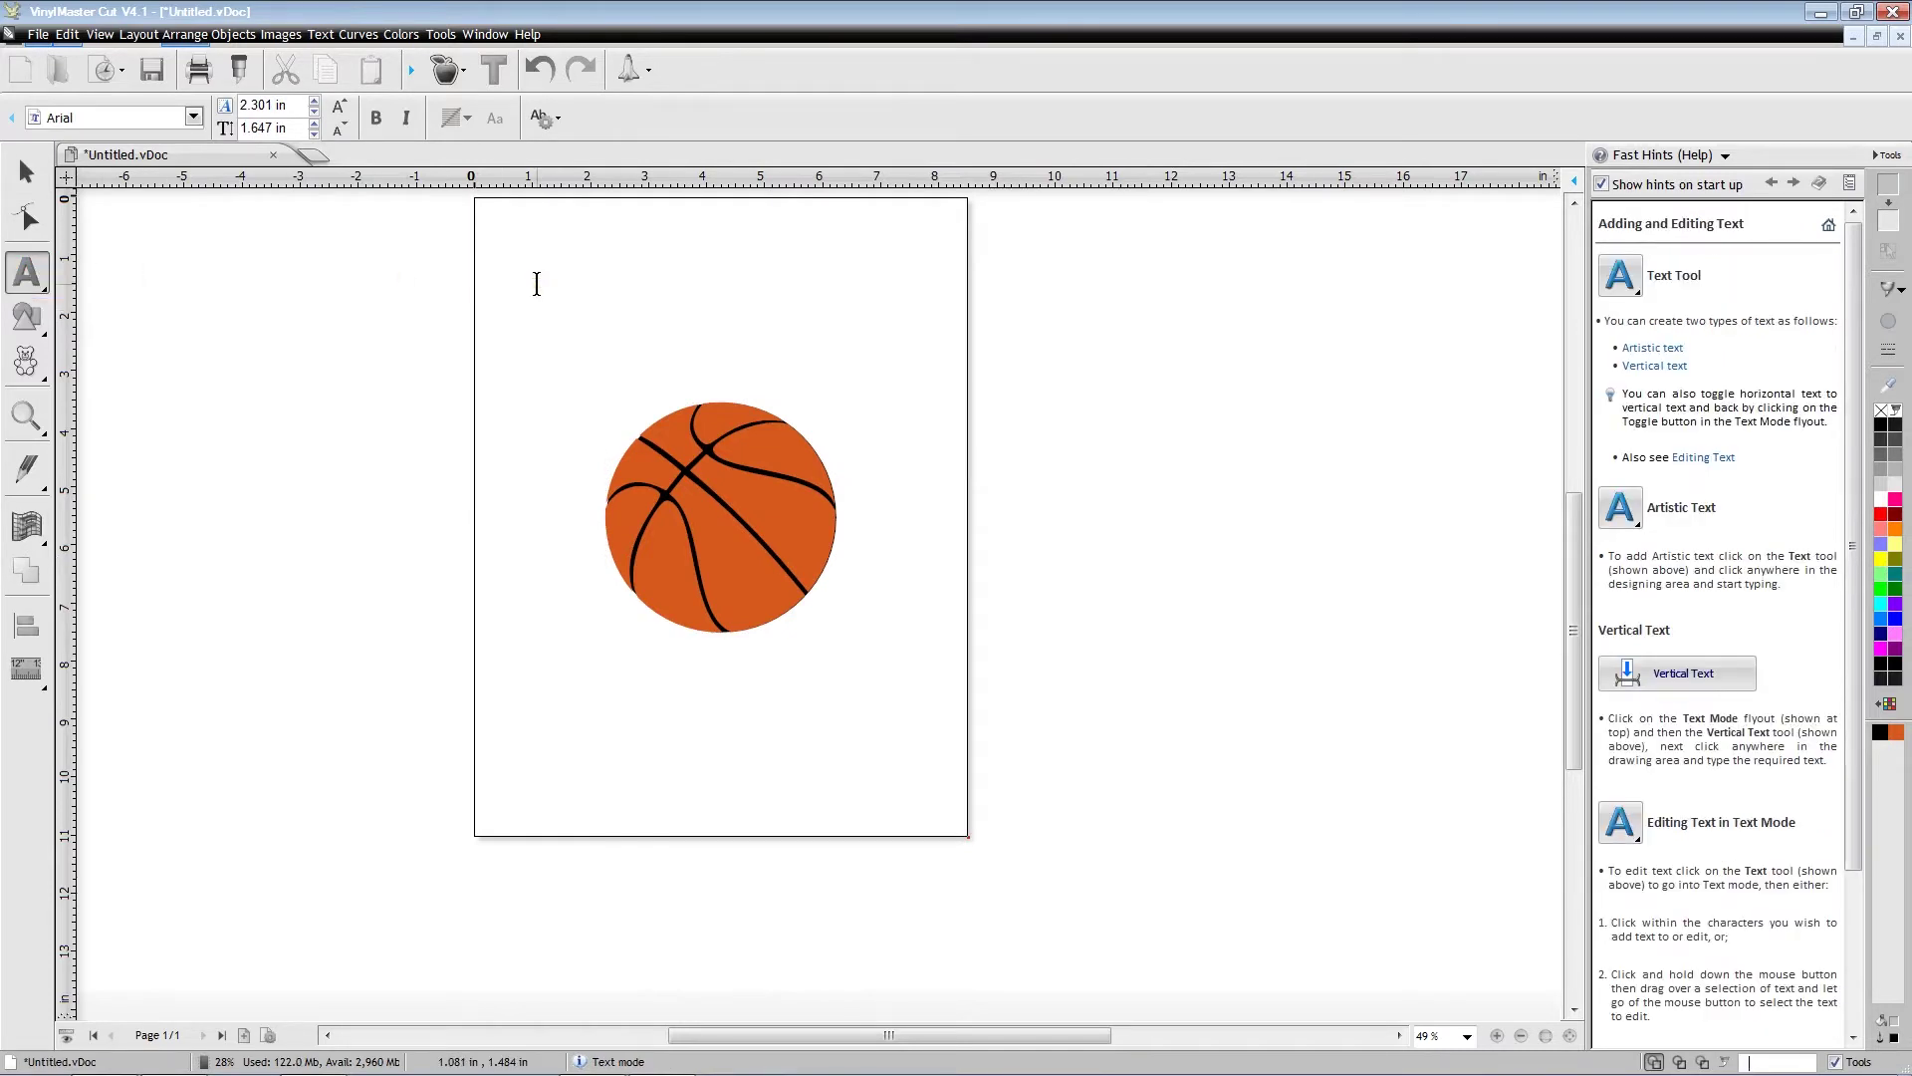
Type BASKETBALL as Arial text near the top of the page and select the word.
click(538, 317)
text(BA)
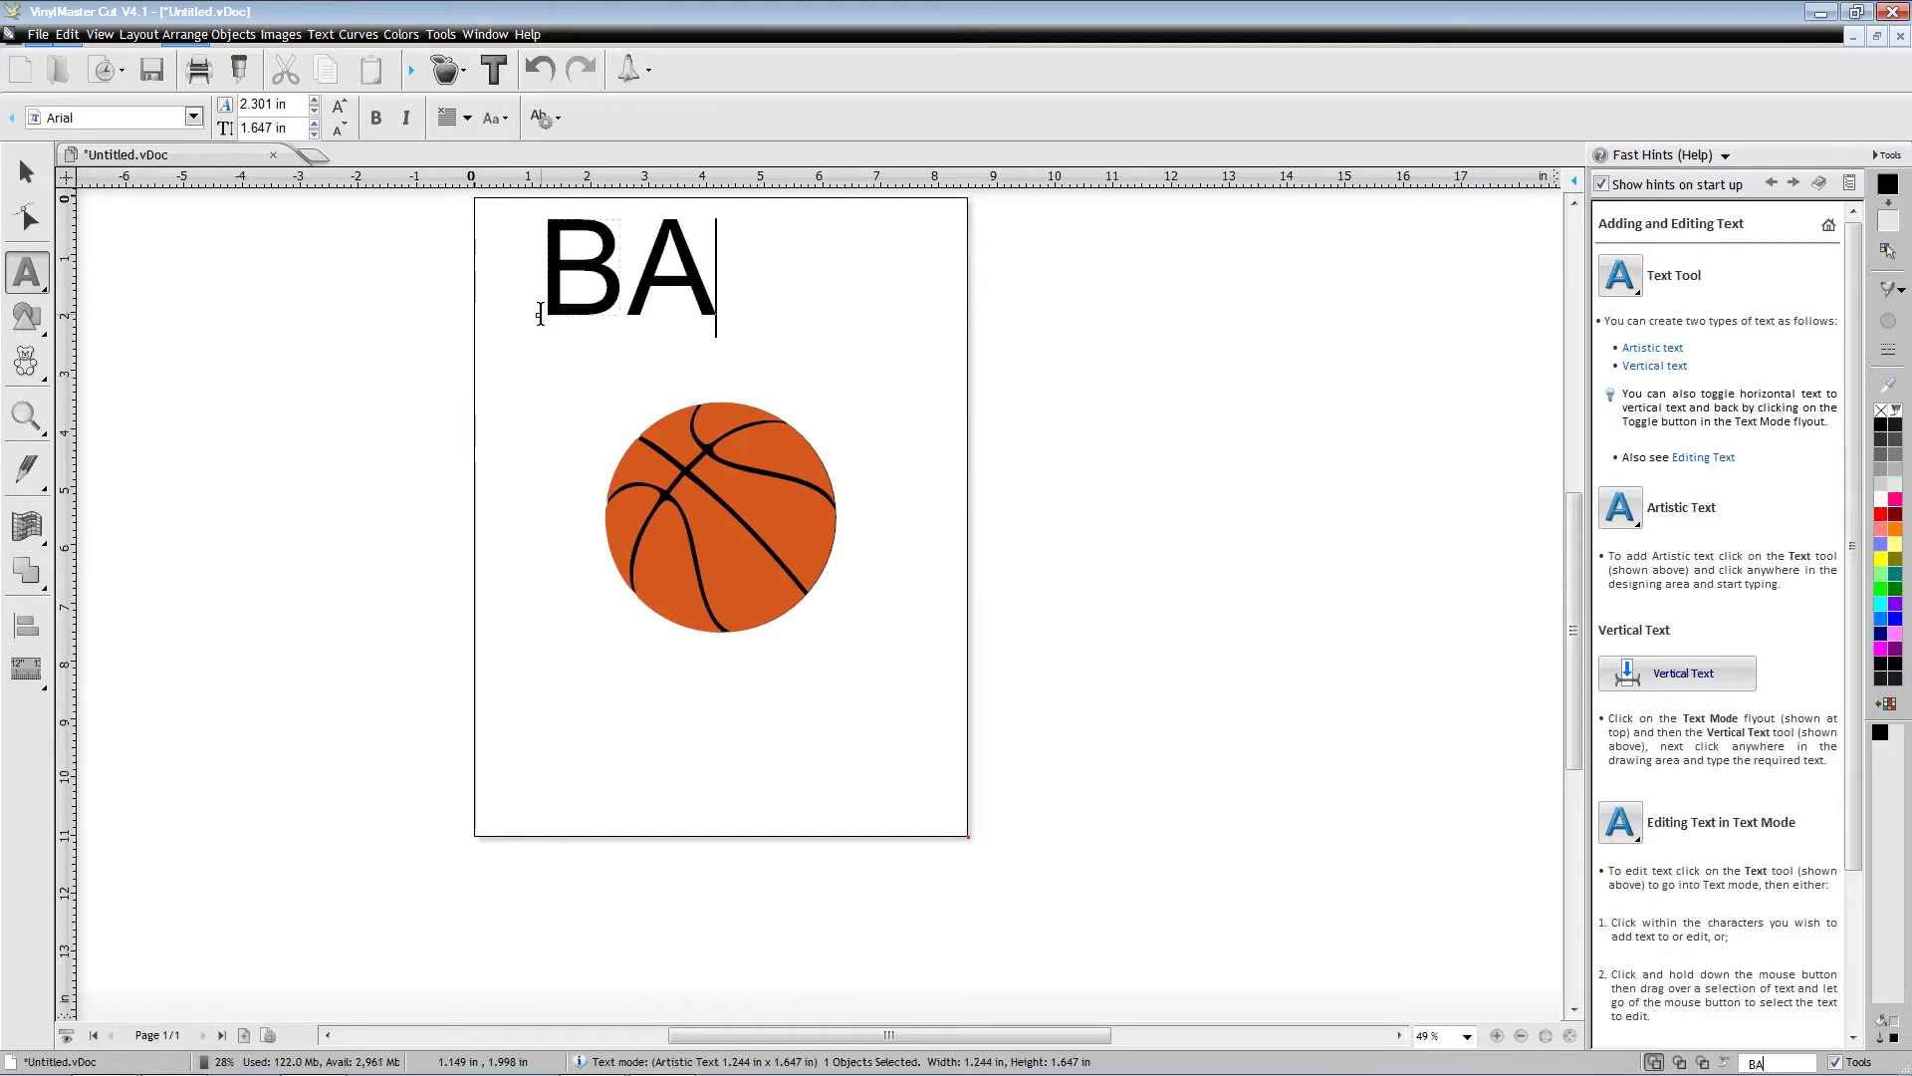
text(SKET)
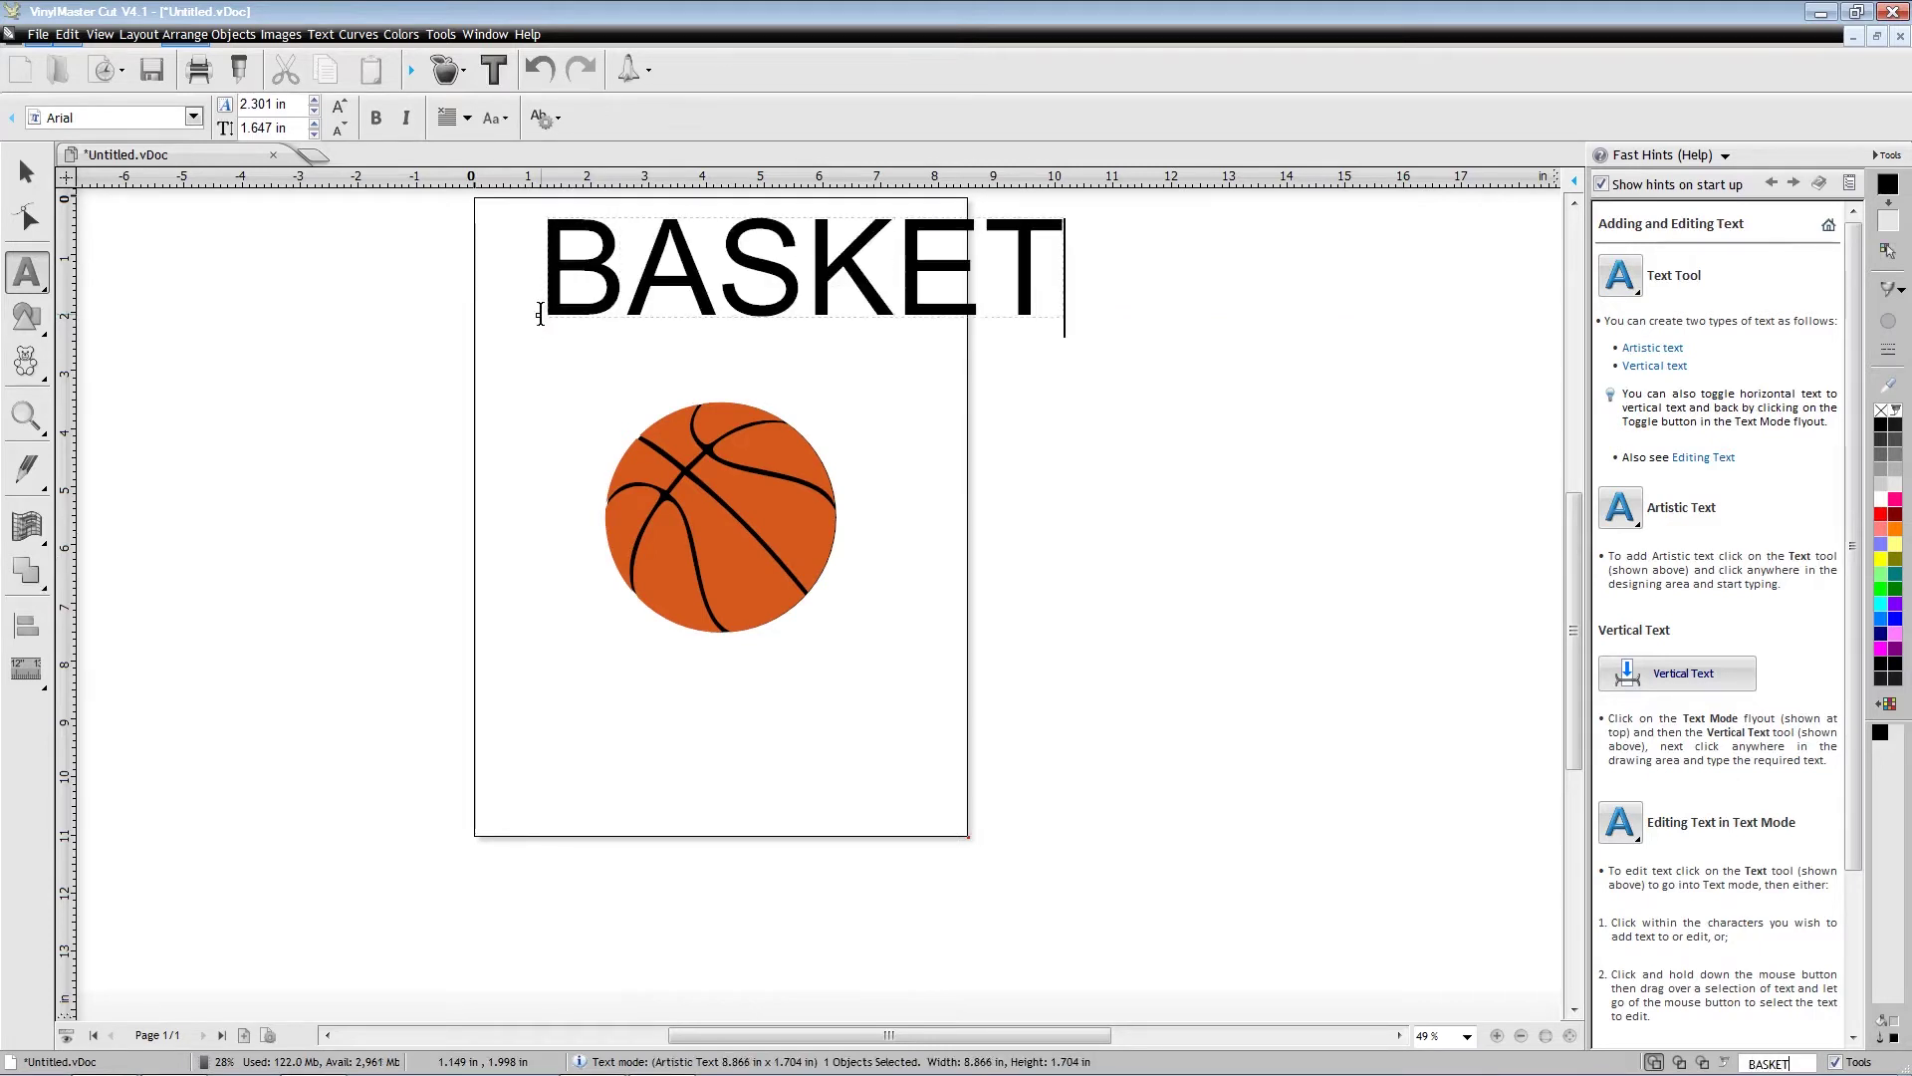
text(BALL)
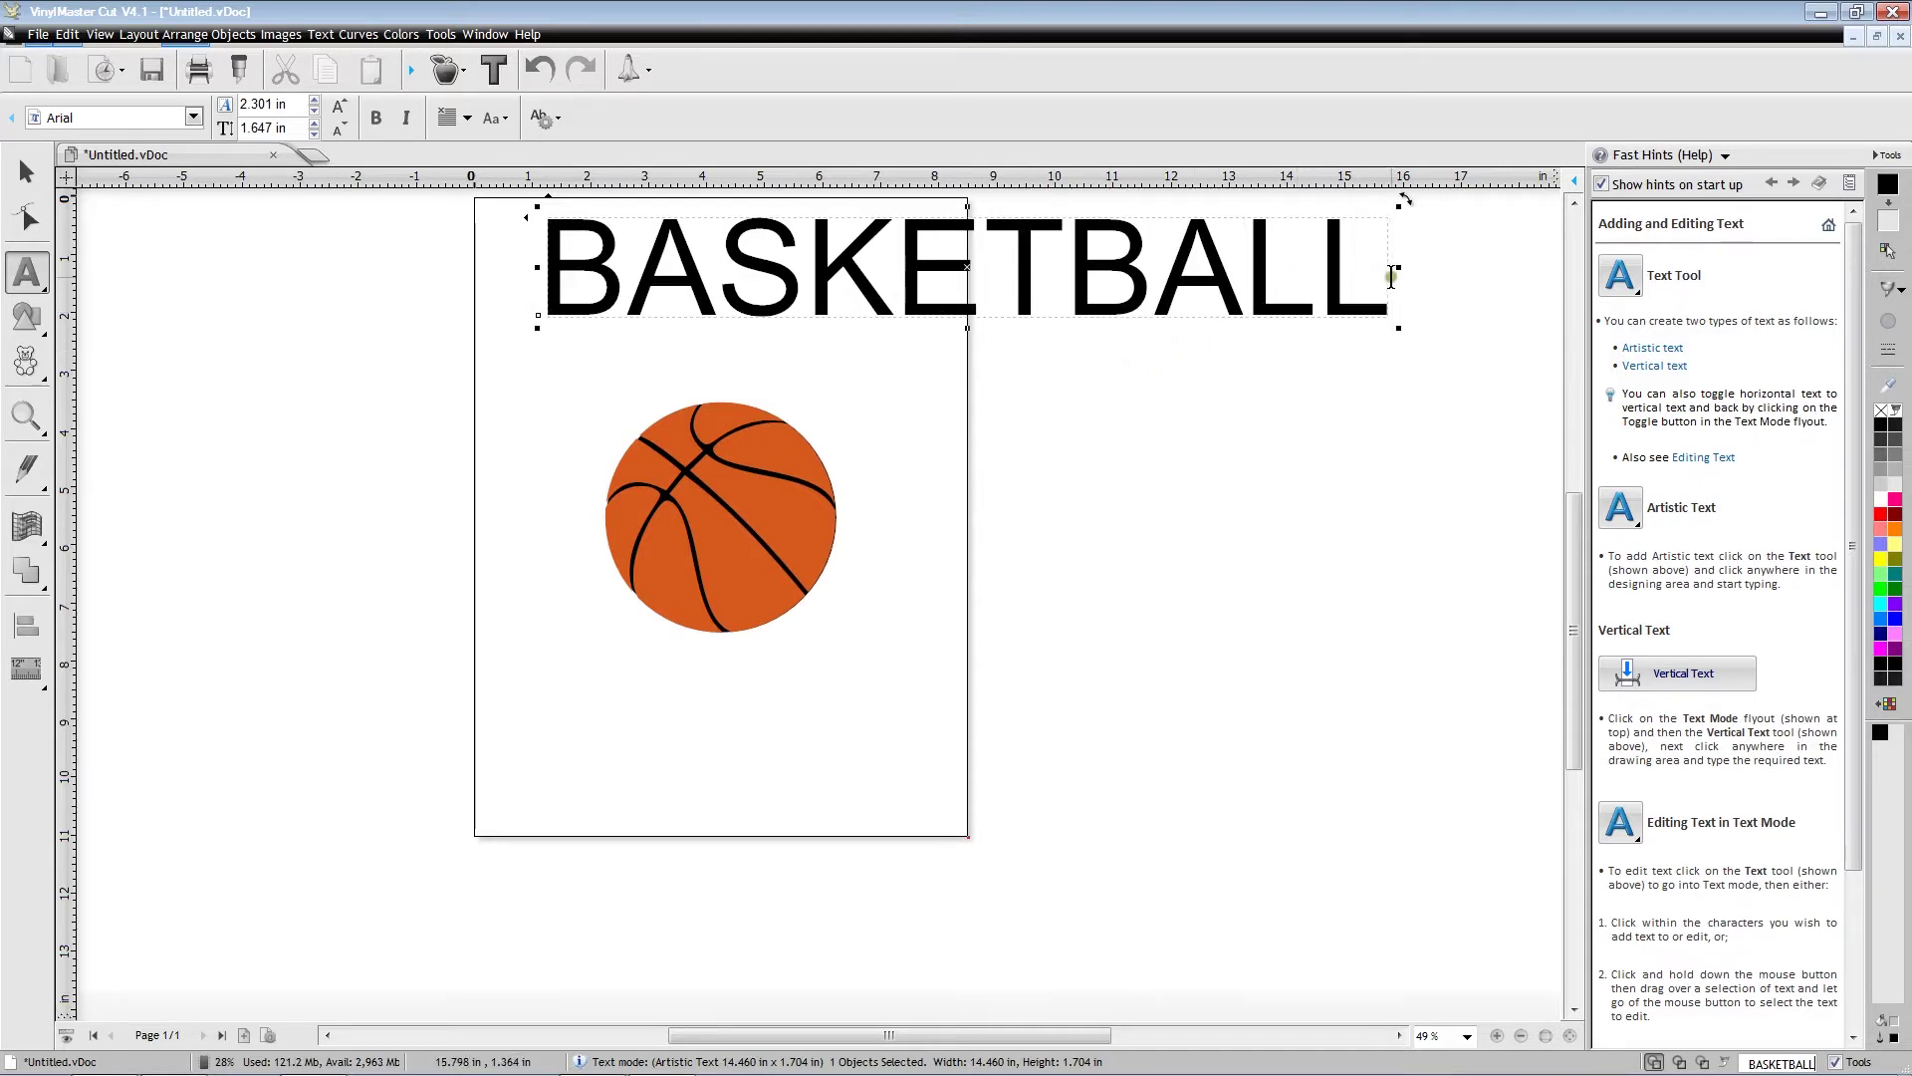
drag(1391, 277, 518, 249)
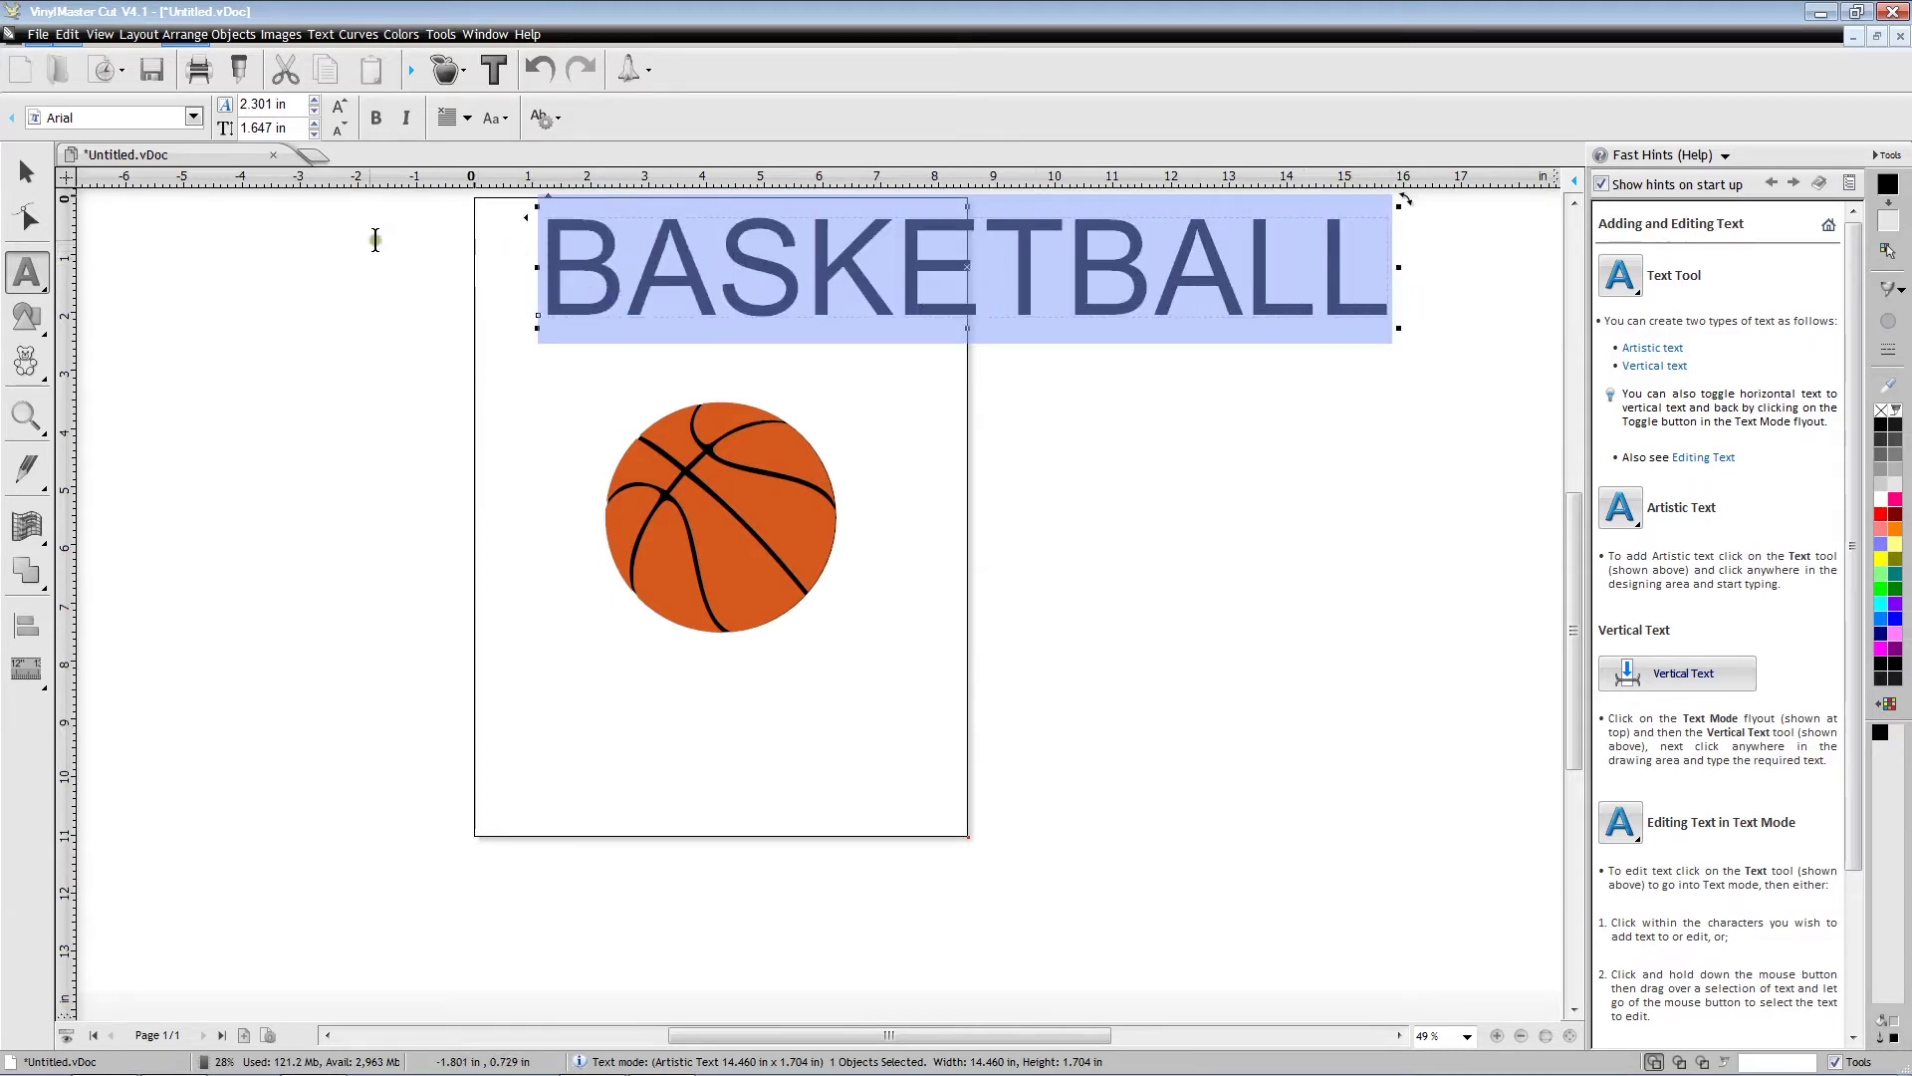
Change the BASKETBALL font to Arial Black.
click(195, 117)
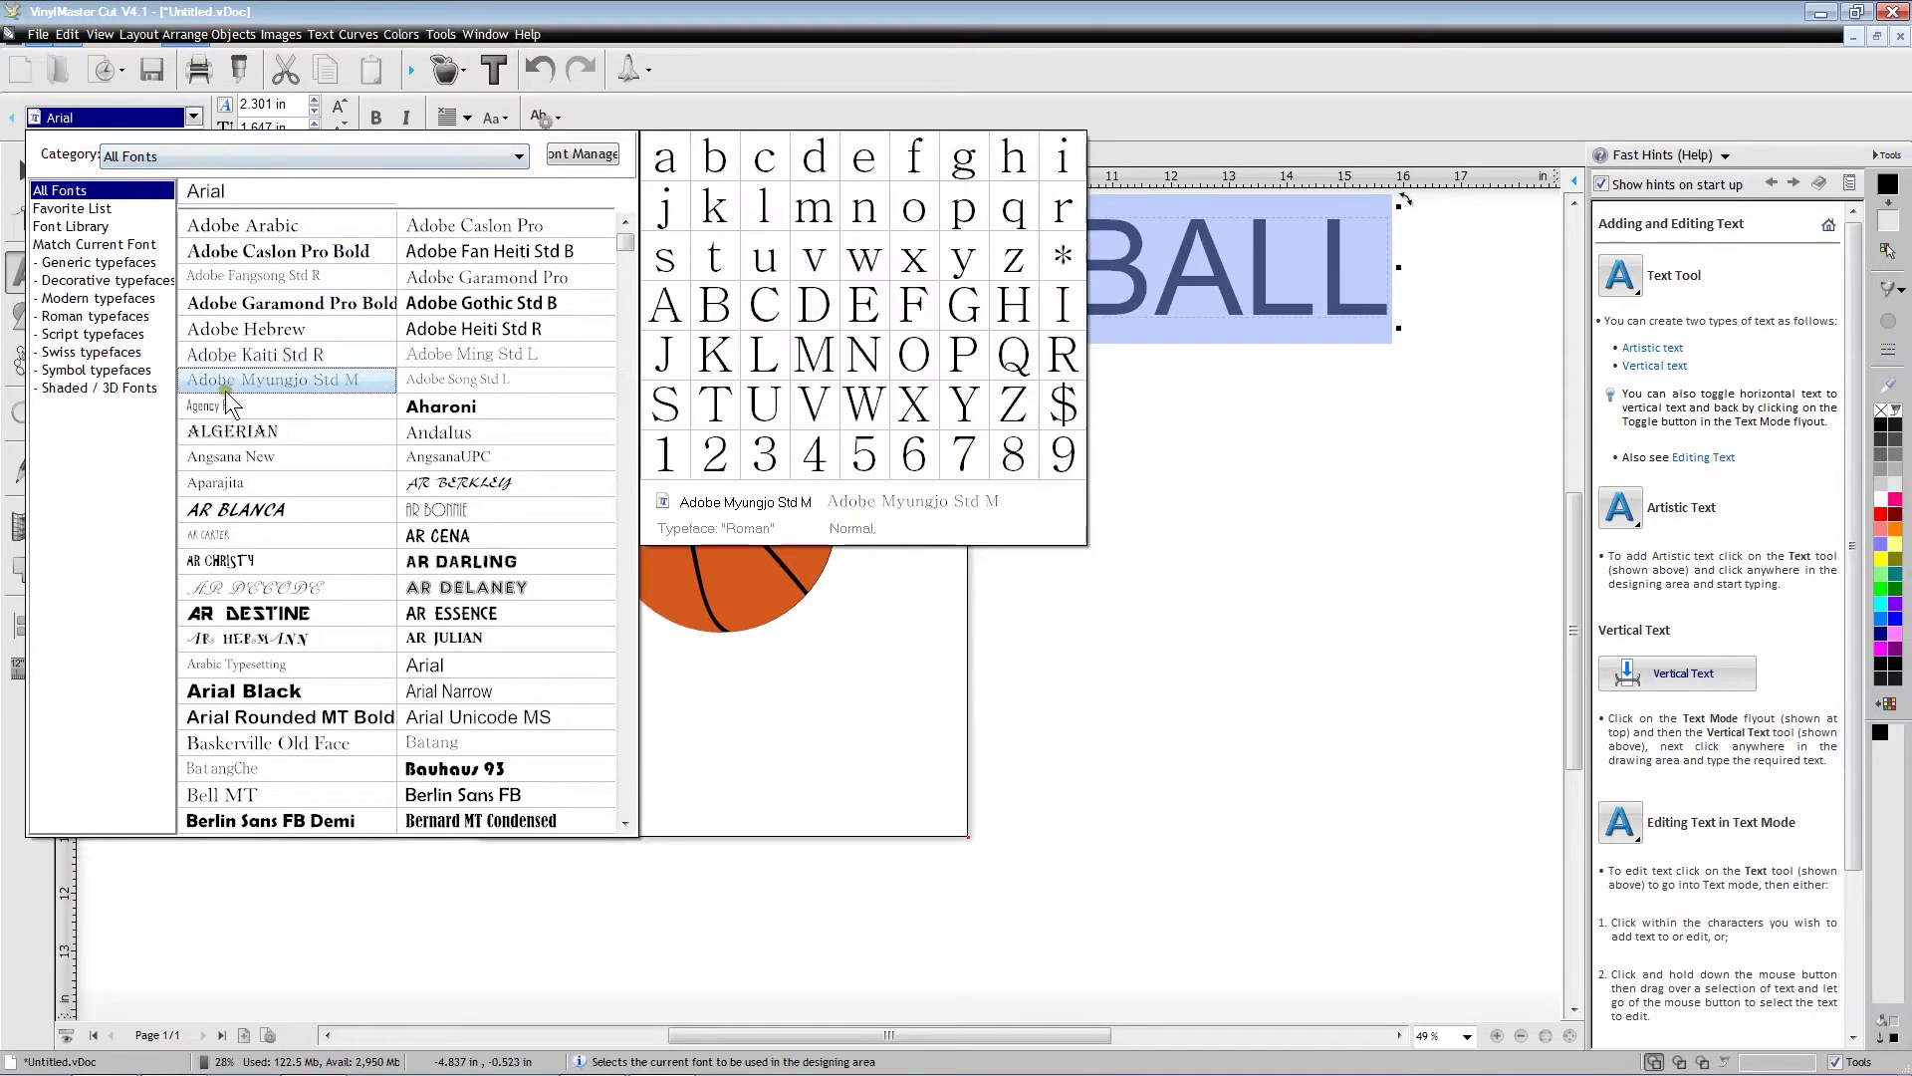
click(296, 693)
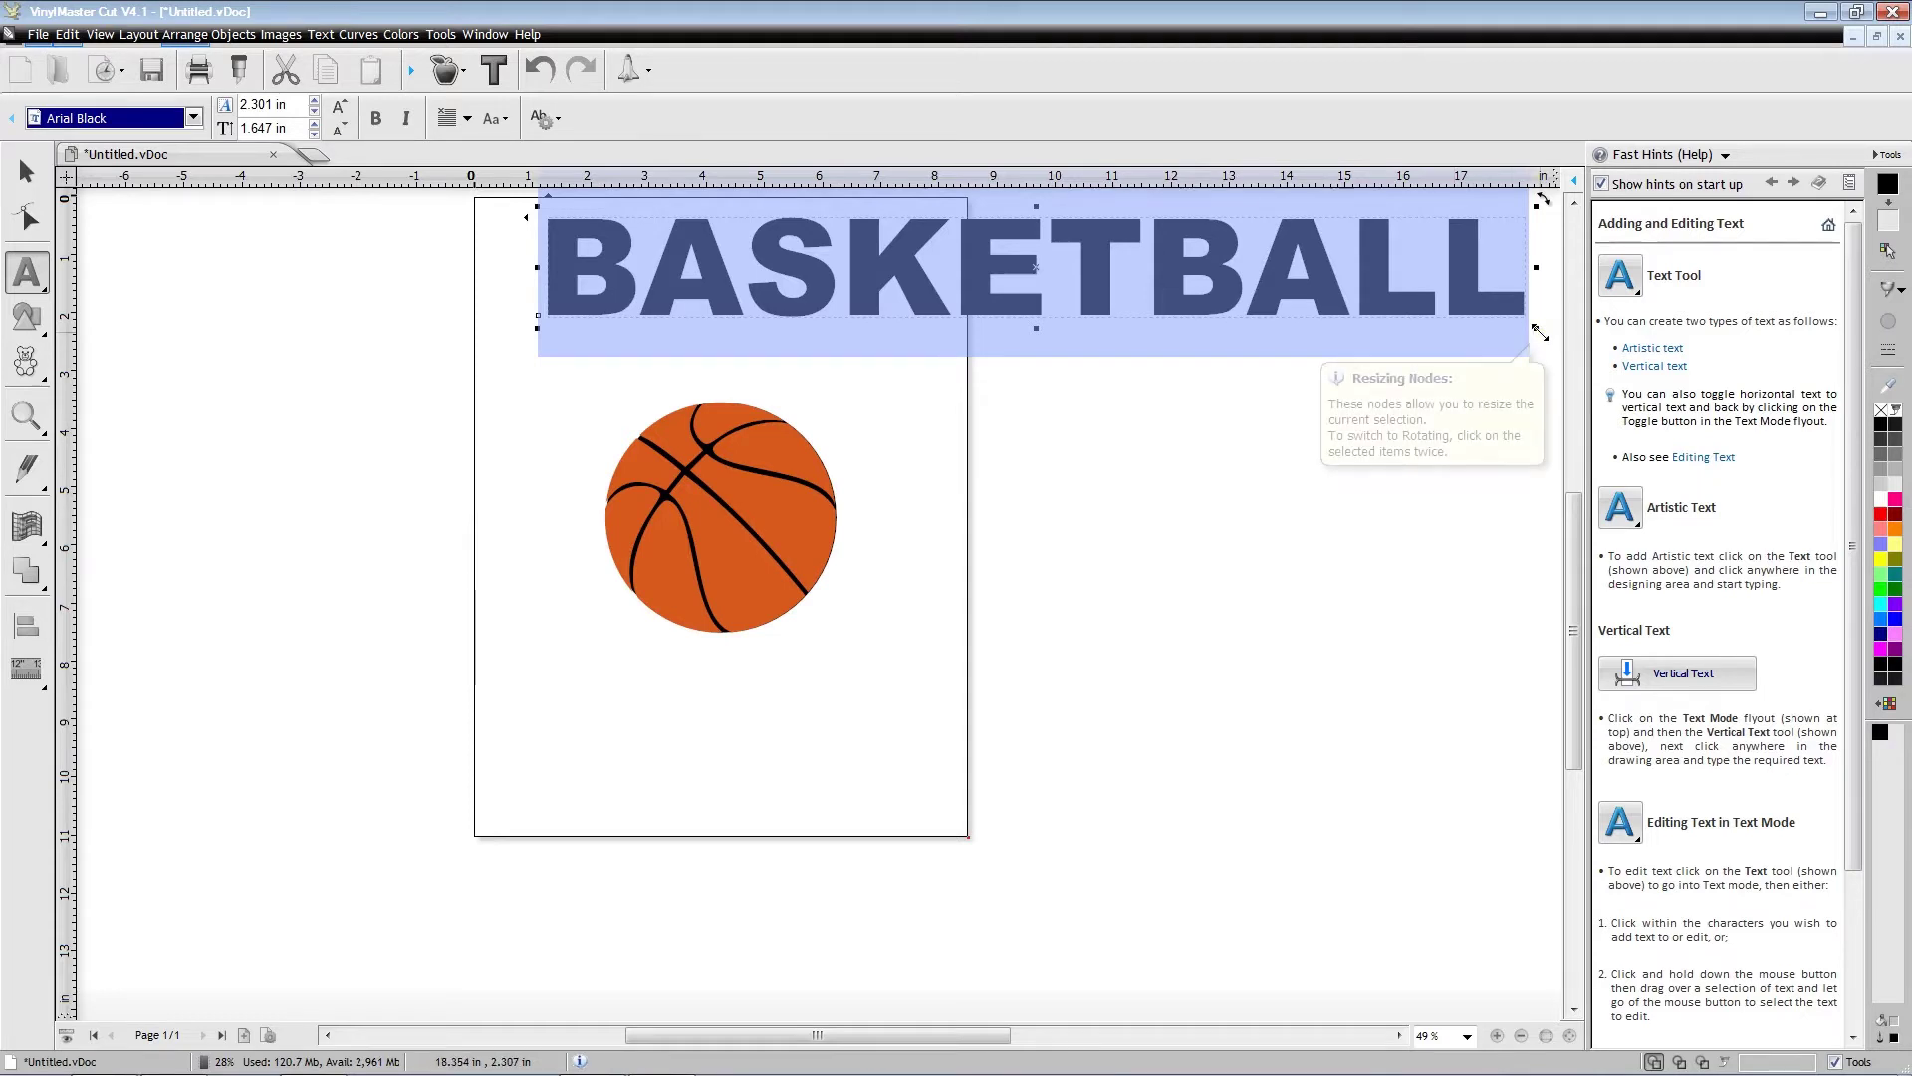
Resize BASKETBALL to 6.462 by 0.654 in, sitting on the page above the ball.
drag(1540, 332, 1294, 283)
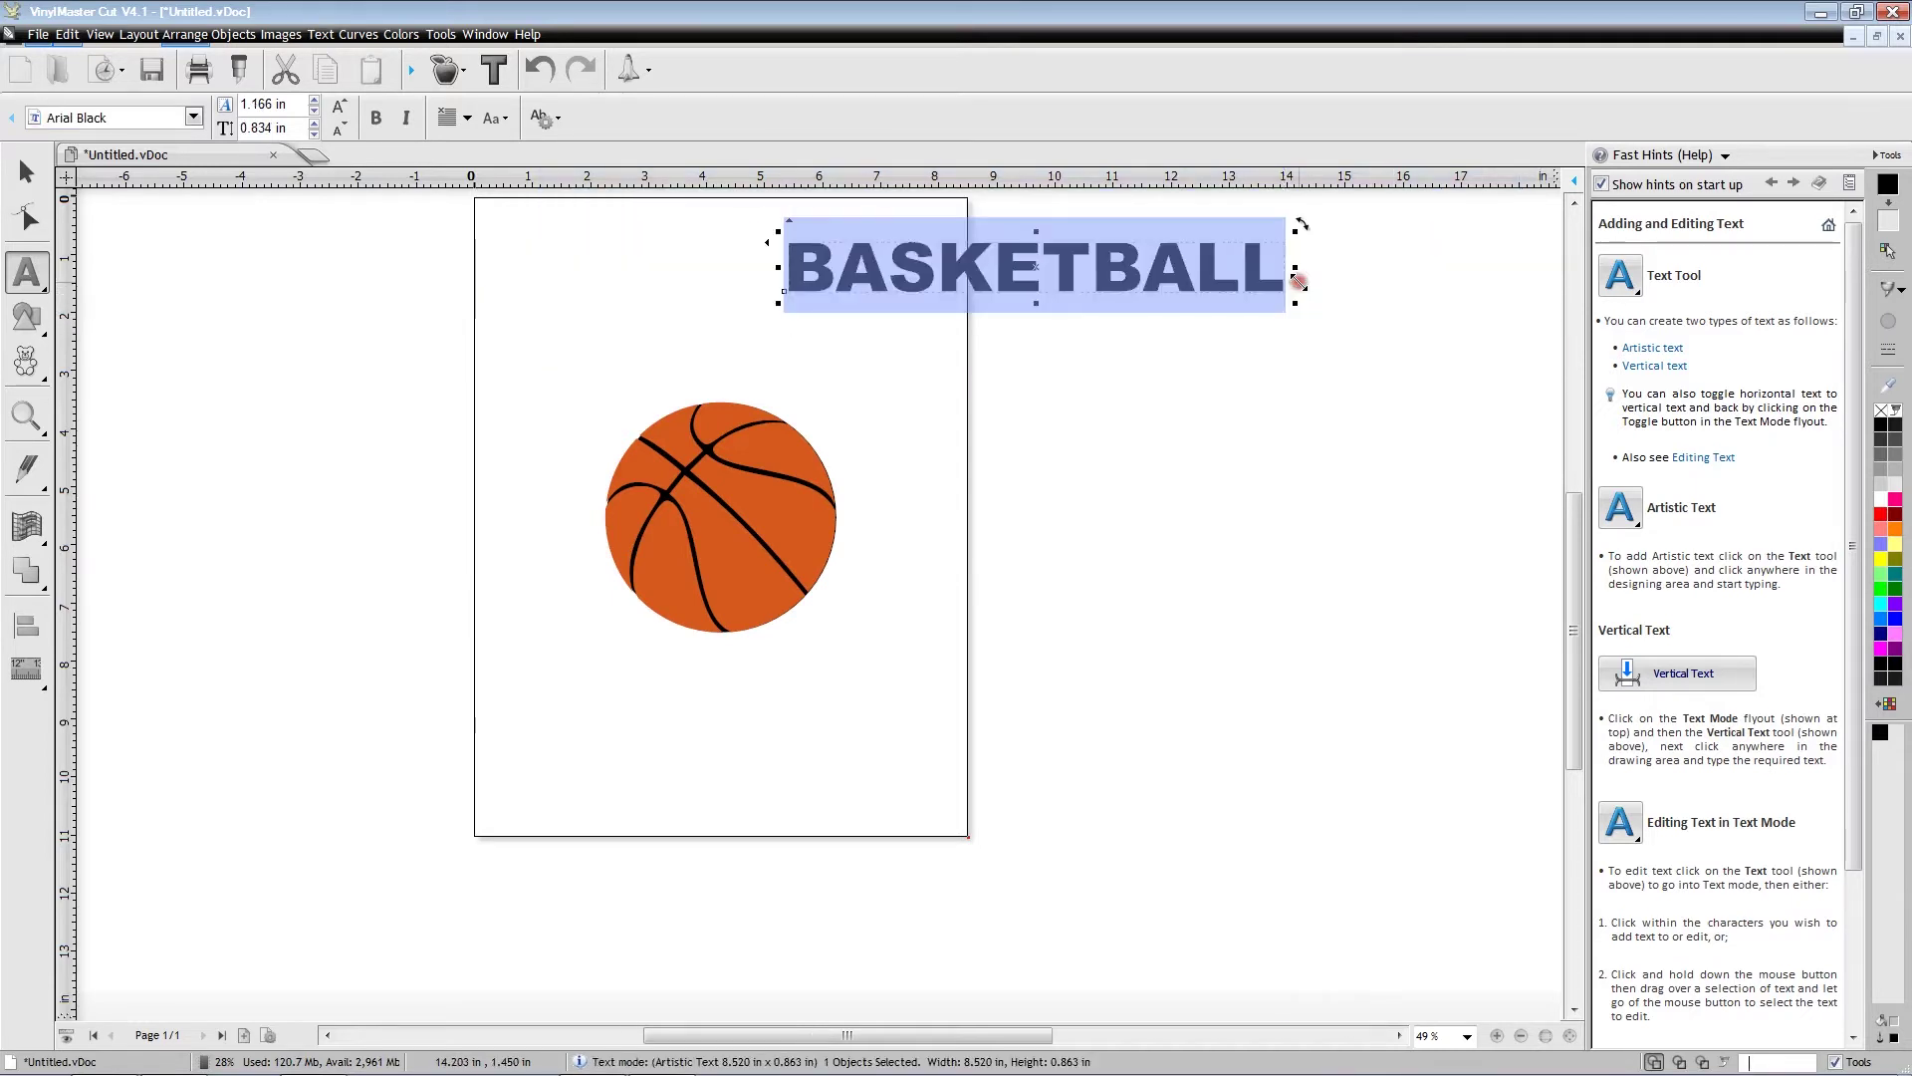
drag(1038, 269, 751, 298)
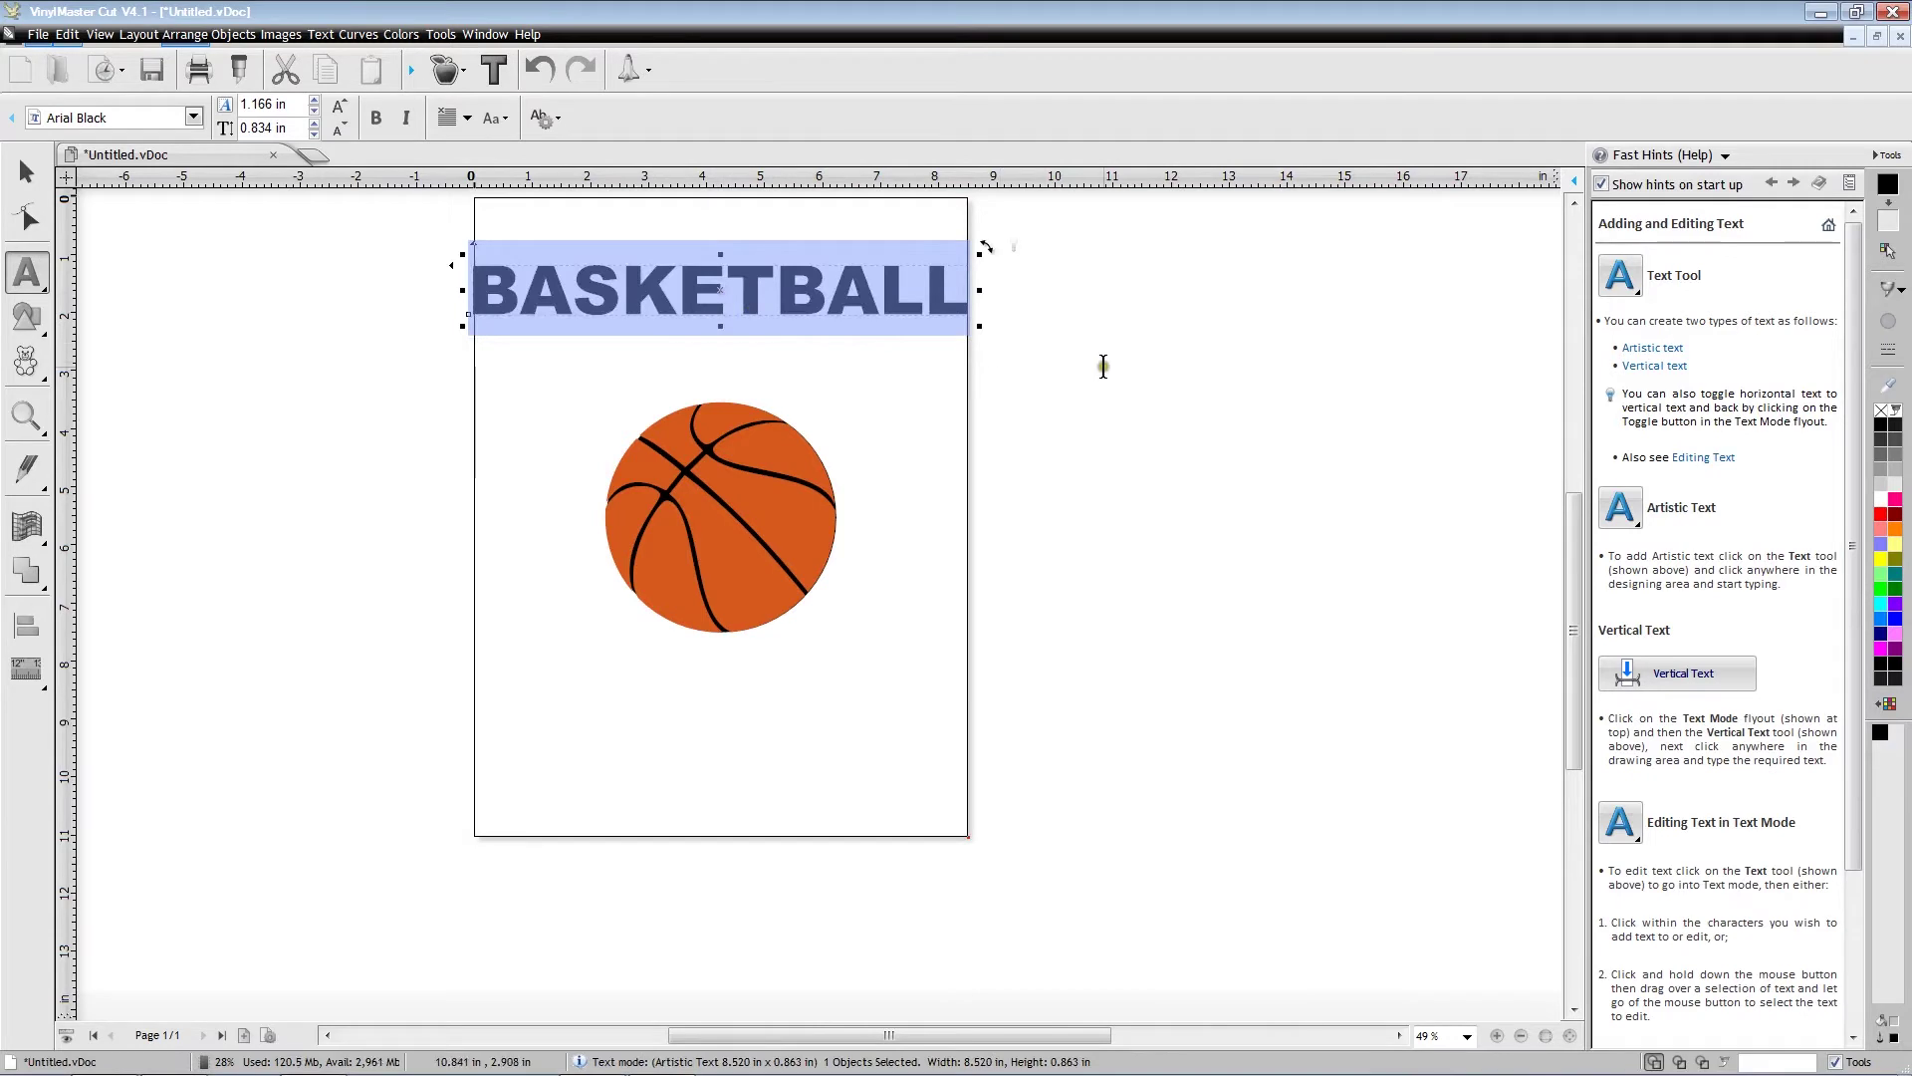
drag(979, 325, 916, 307)
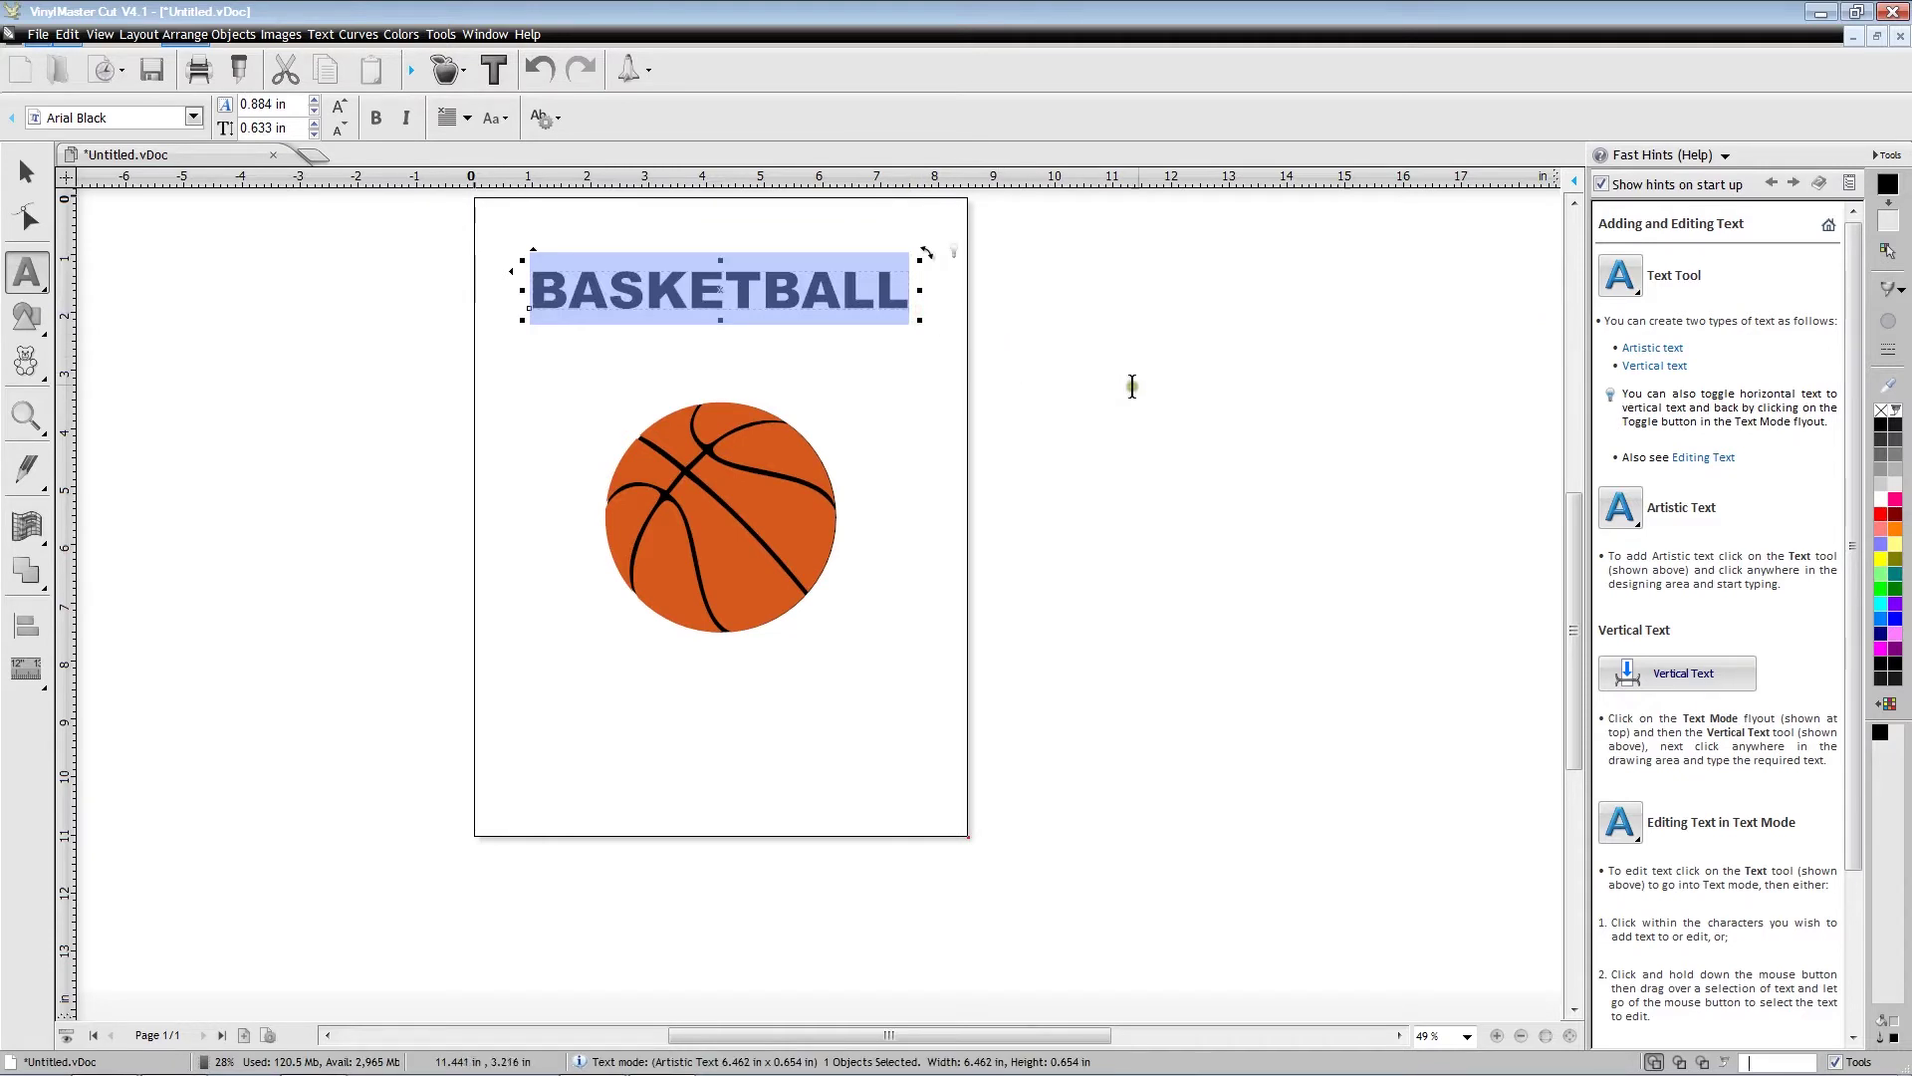
text(c)
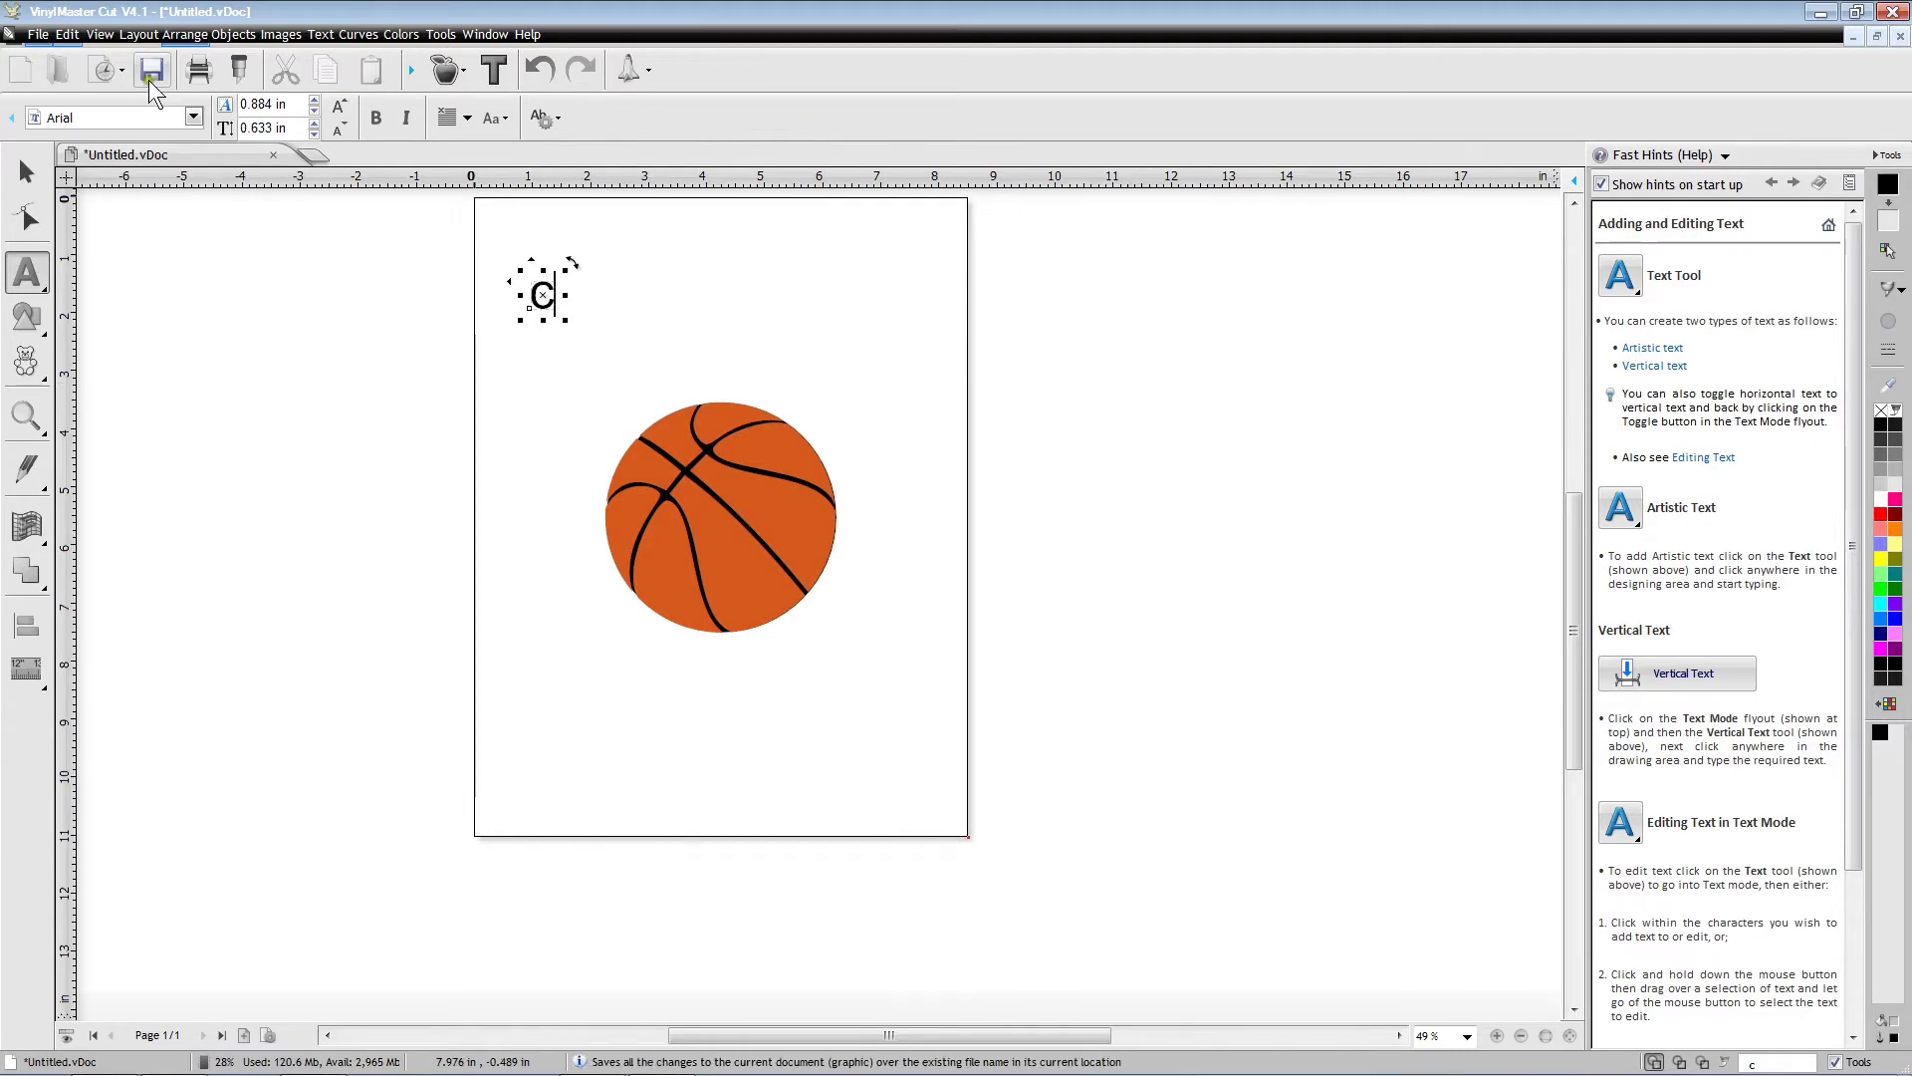
click(66, 34)
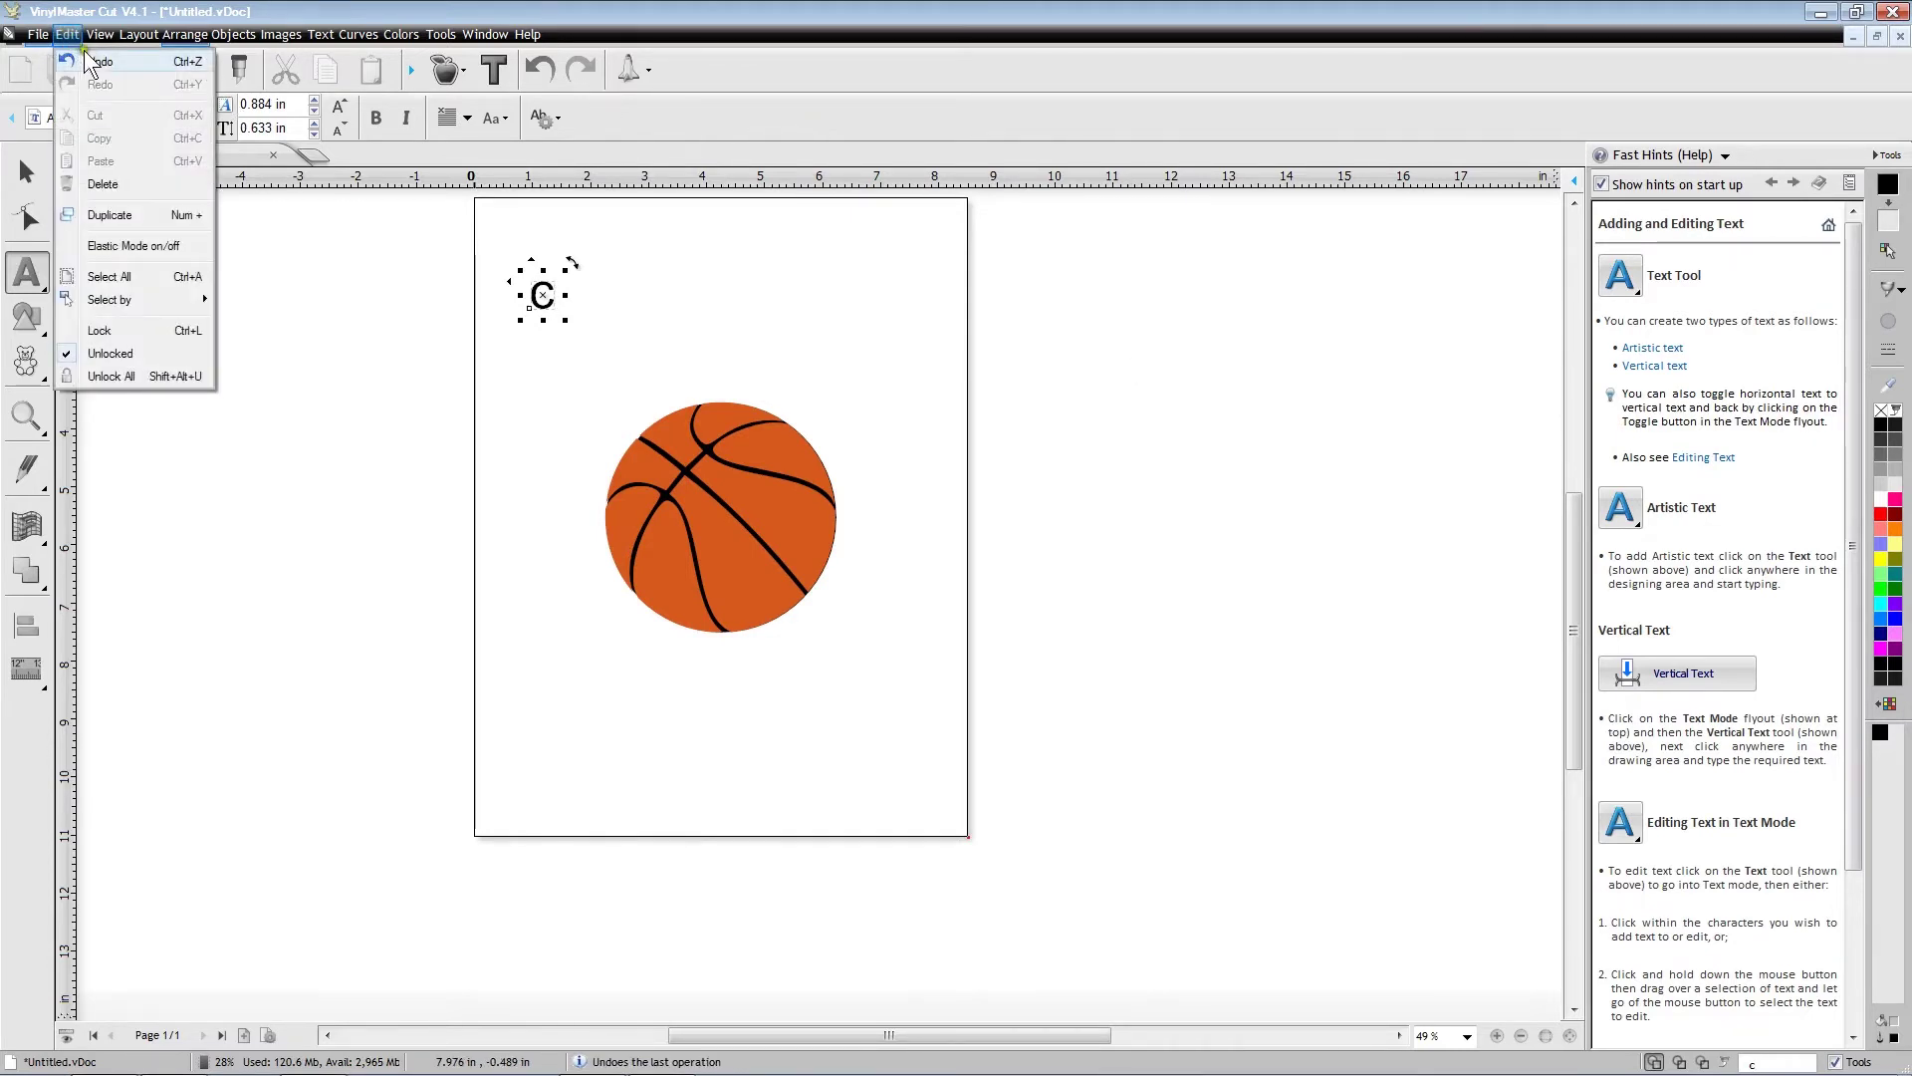
click(97, 63)
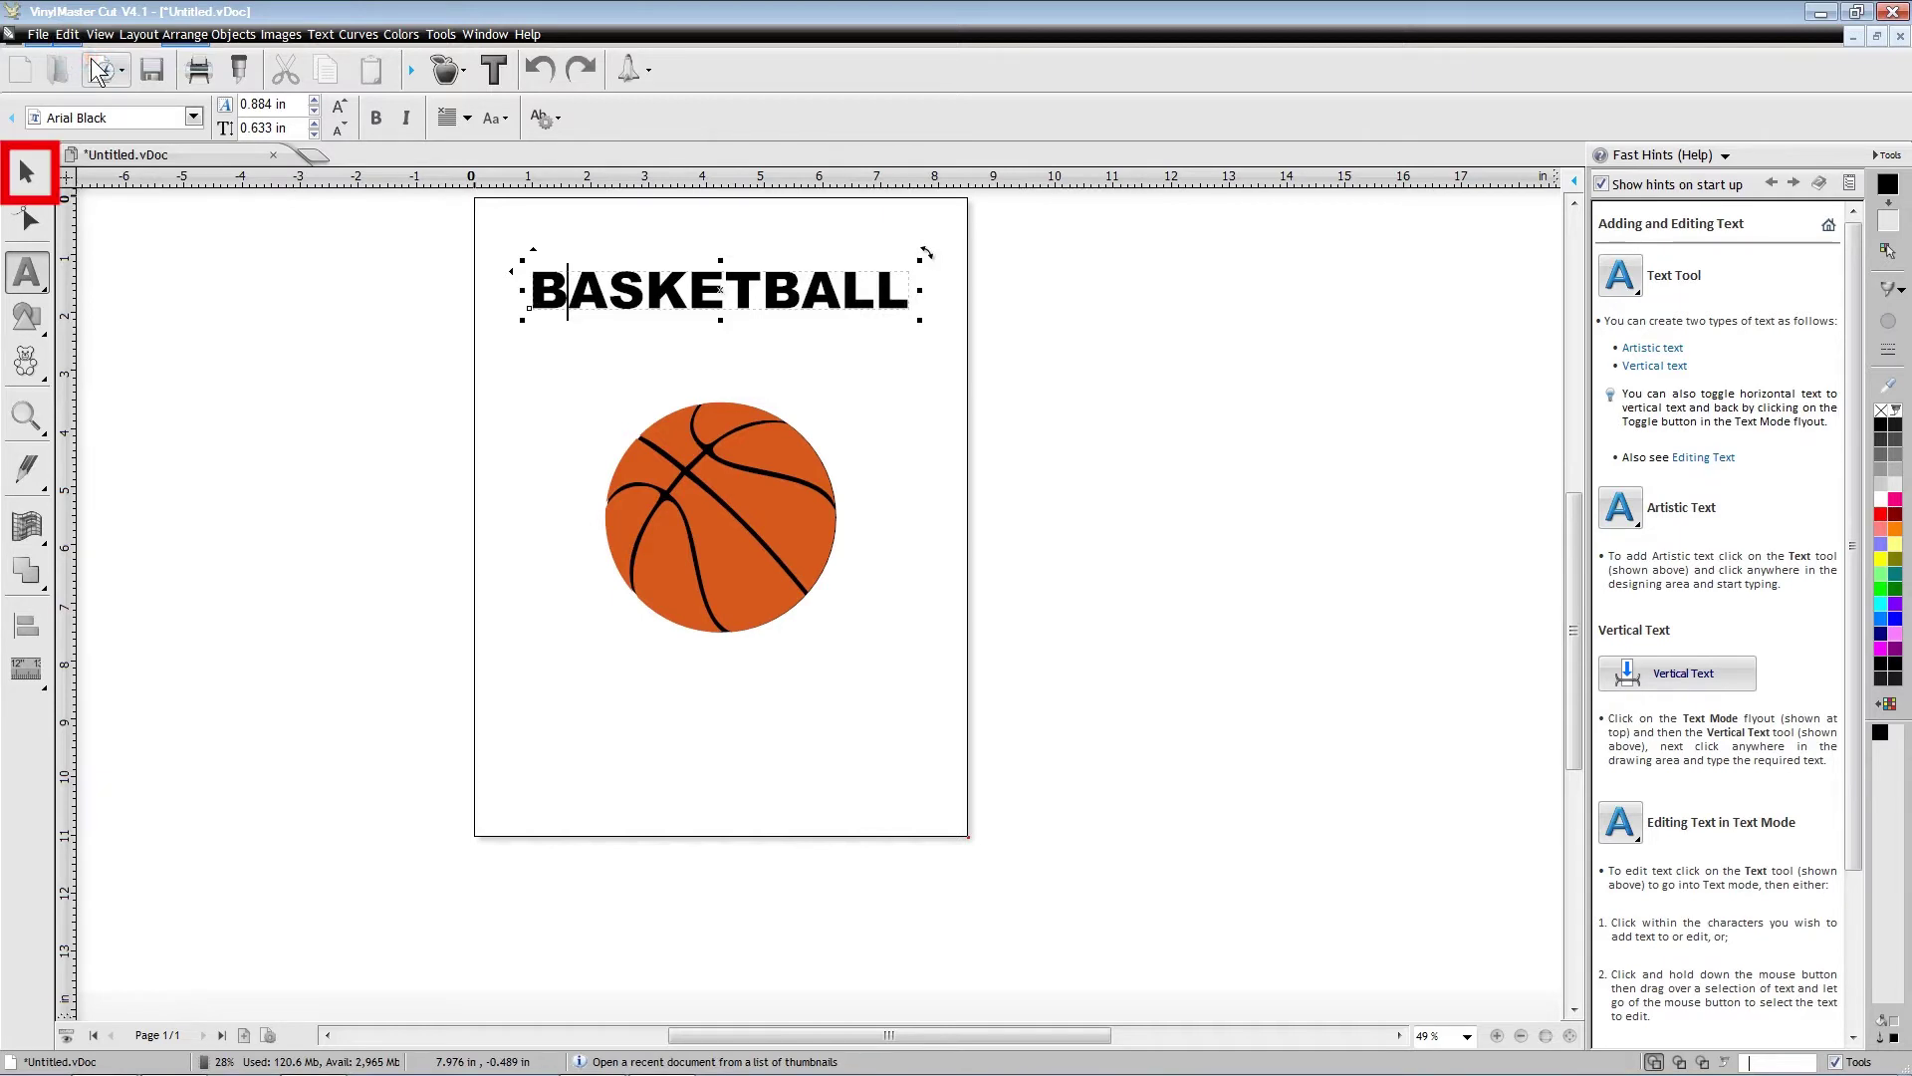
click(27, 172)
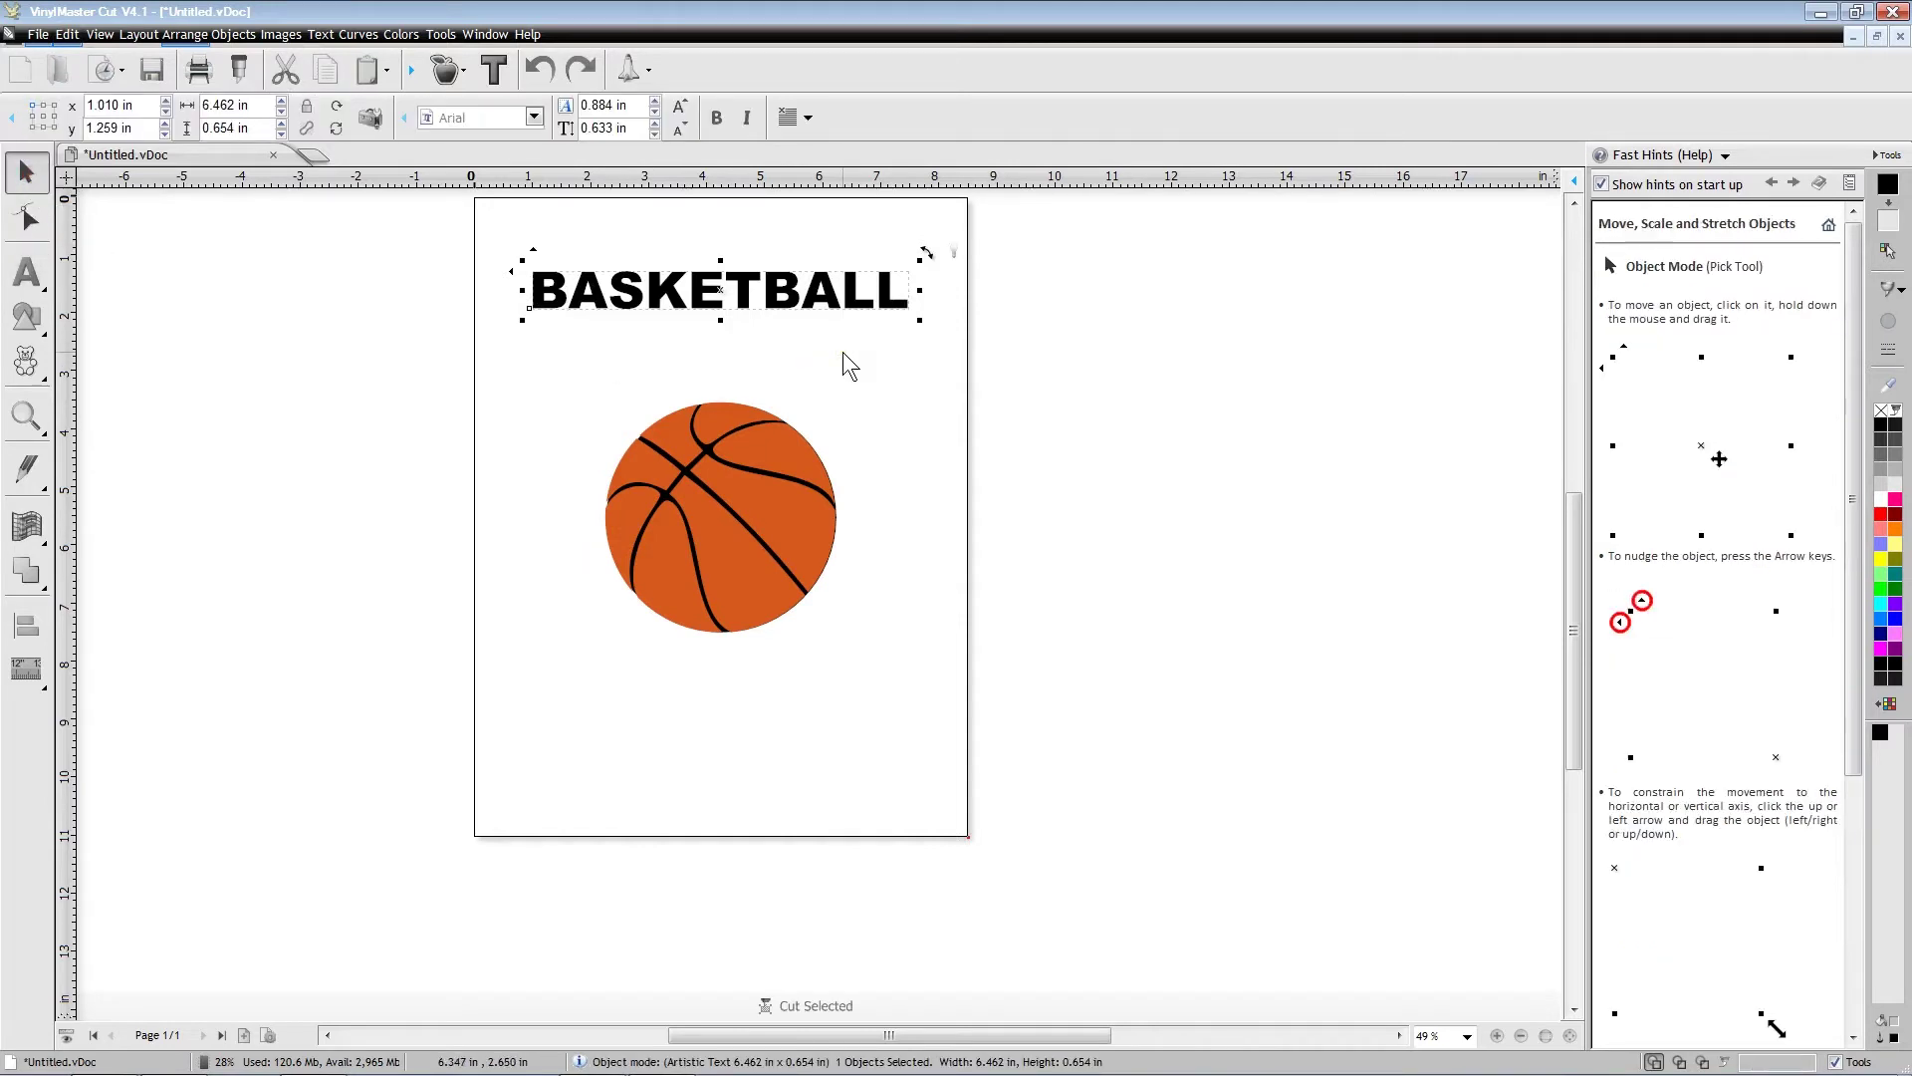
Stretch BASKETBALL to 1.186 in tall, keeping its 6.462 in width.
key(Right)
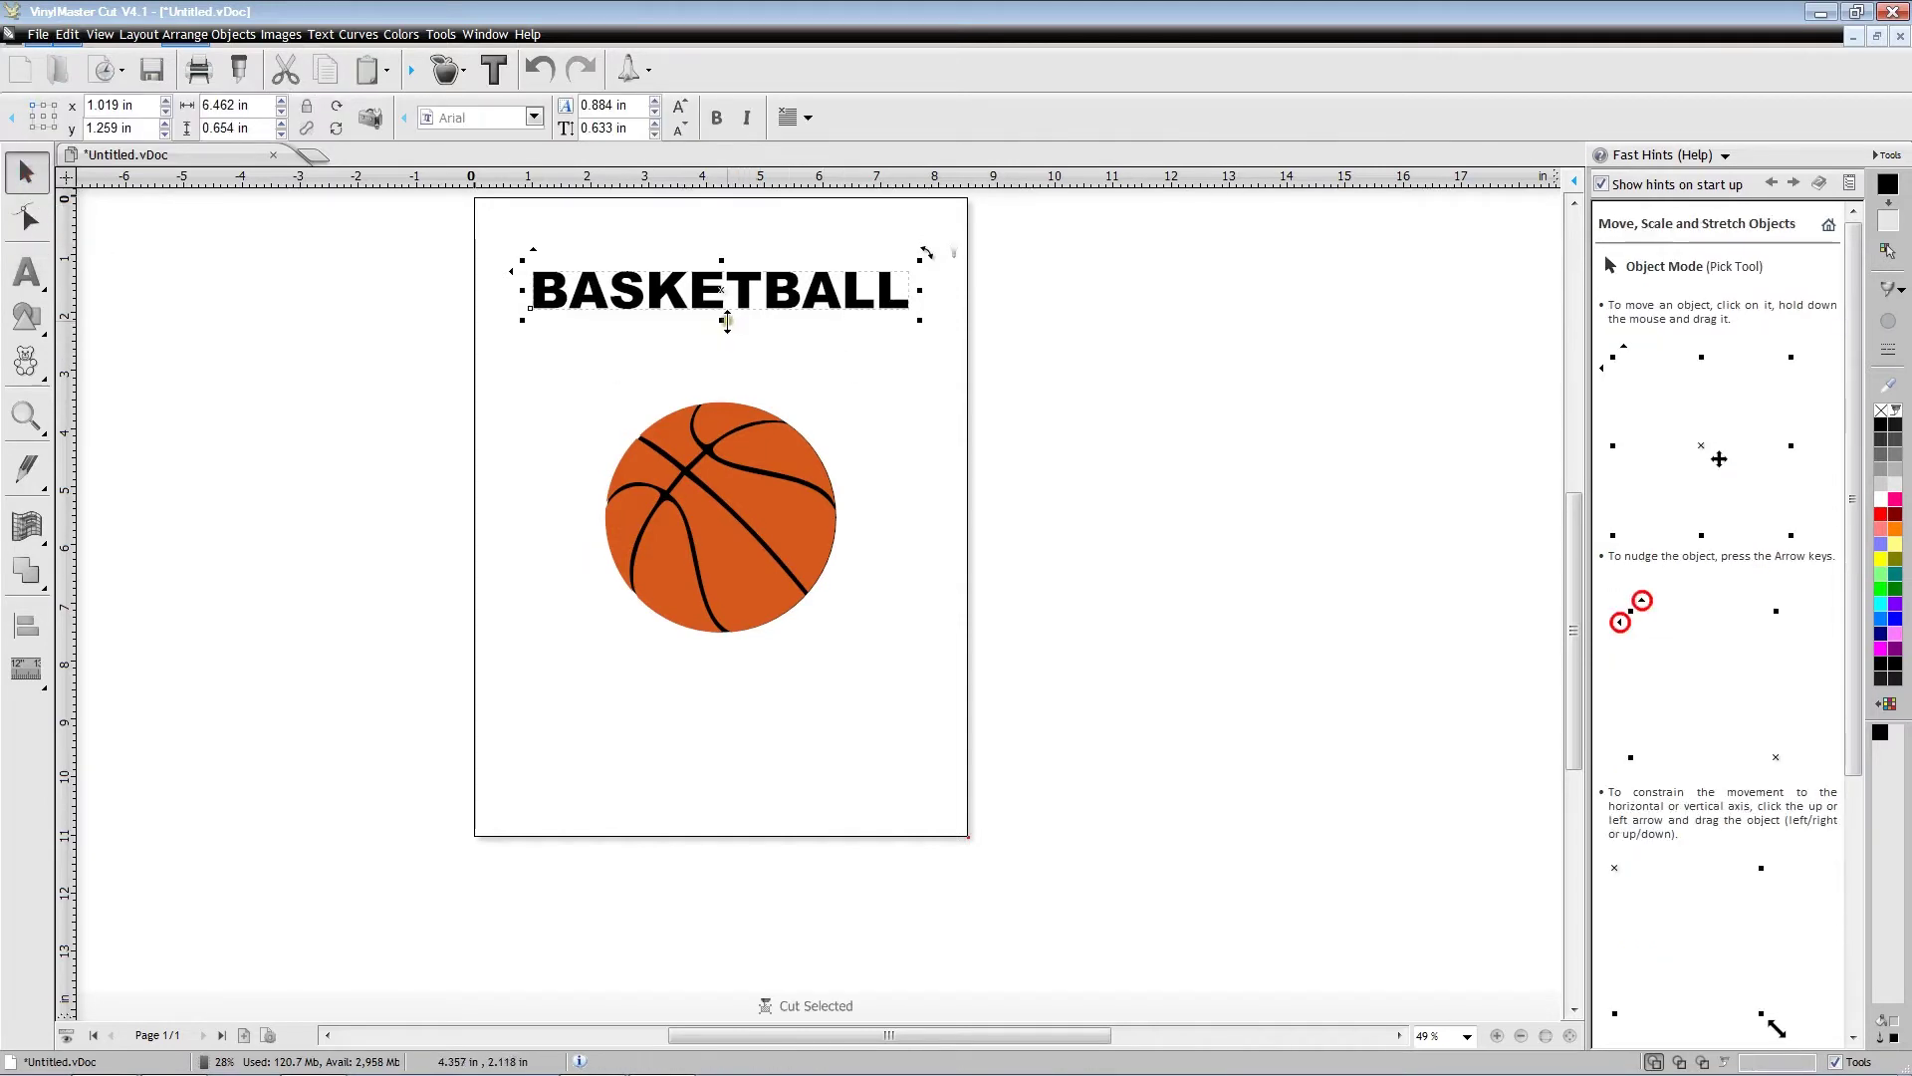
drag(724, 319, 724, 347)
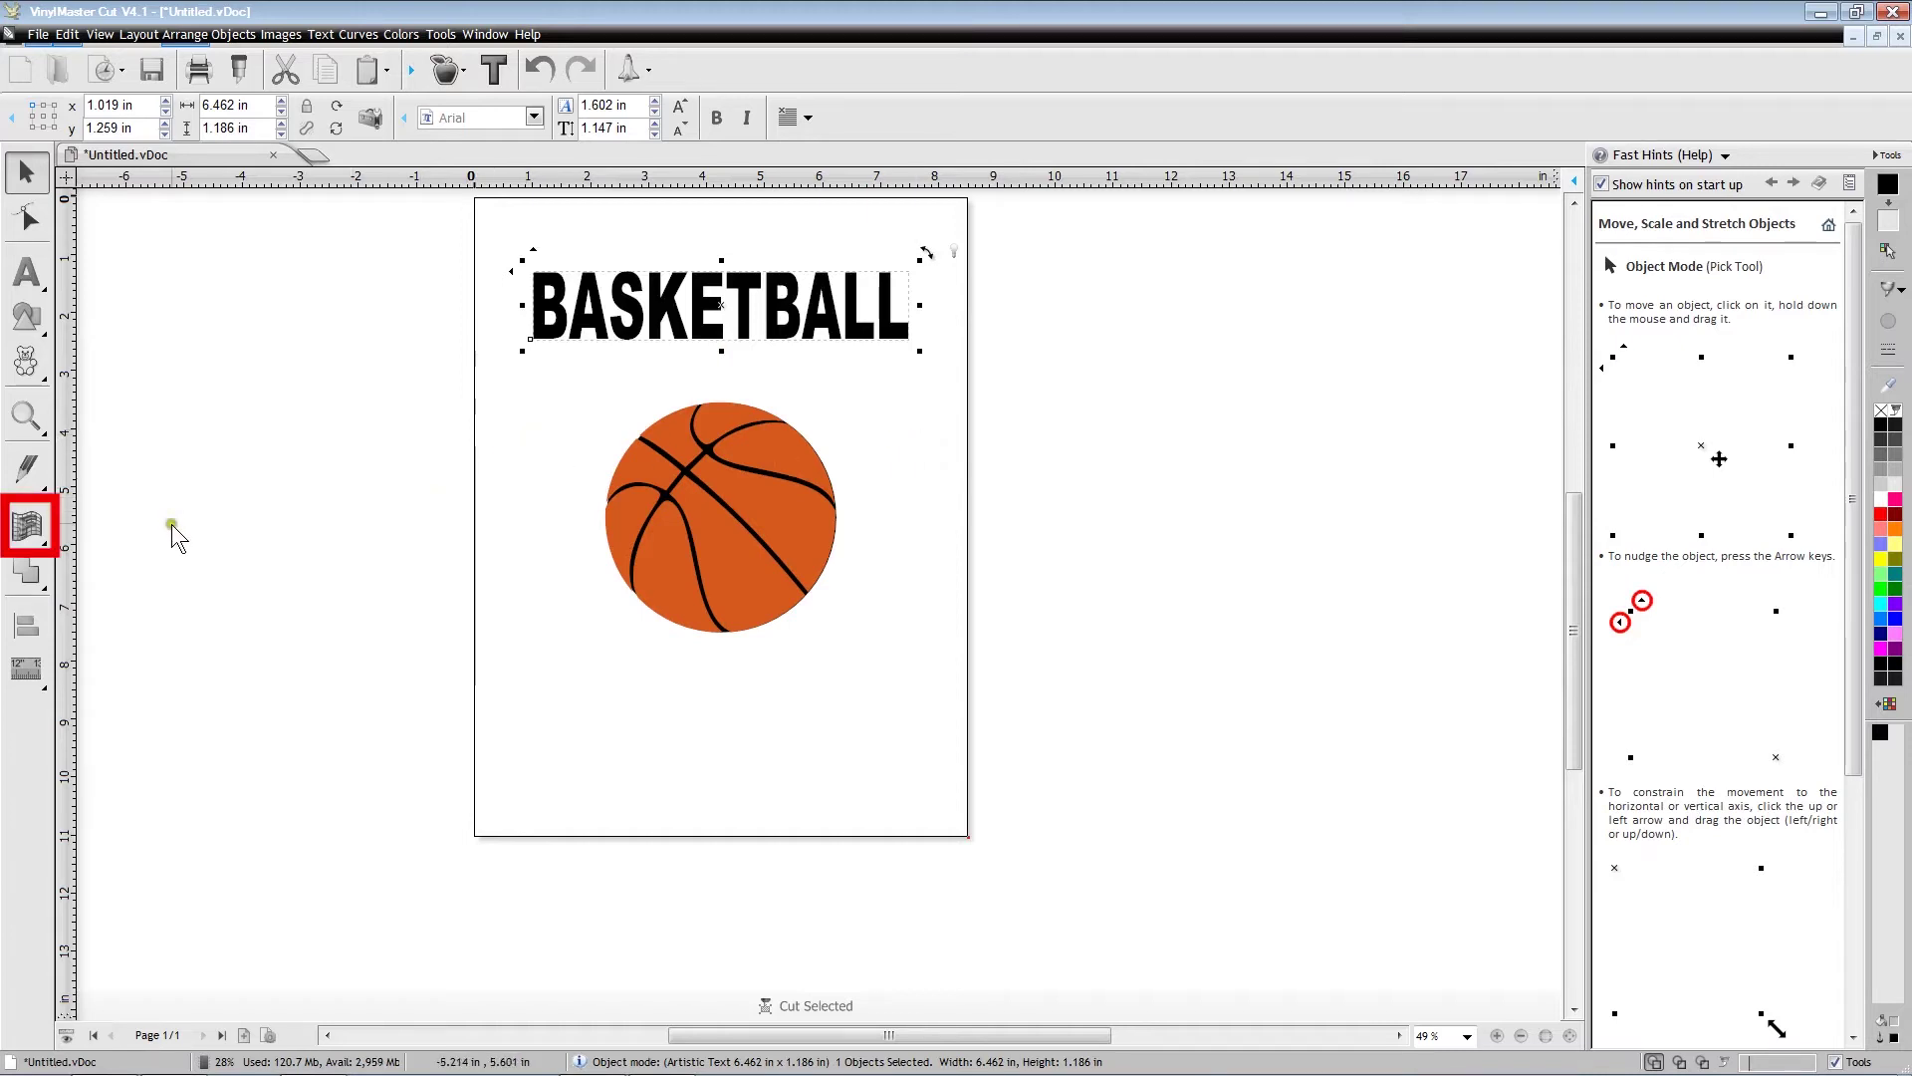
Apply a Flag distortion envelope to the BASKETBALL text.
click(43, 551)
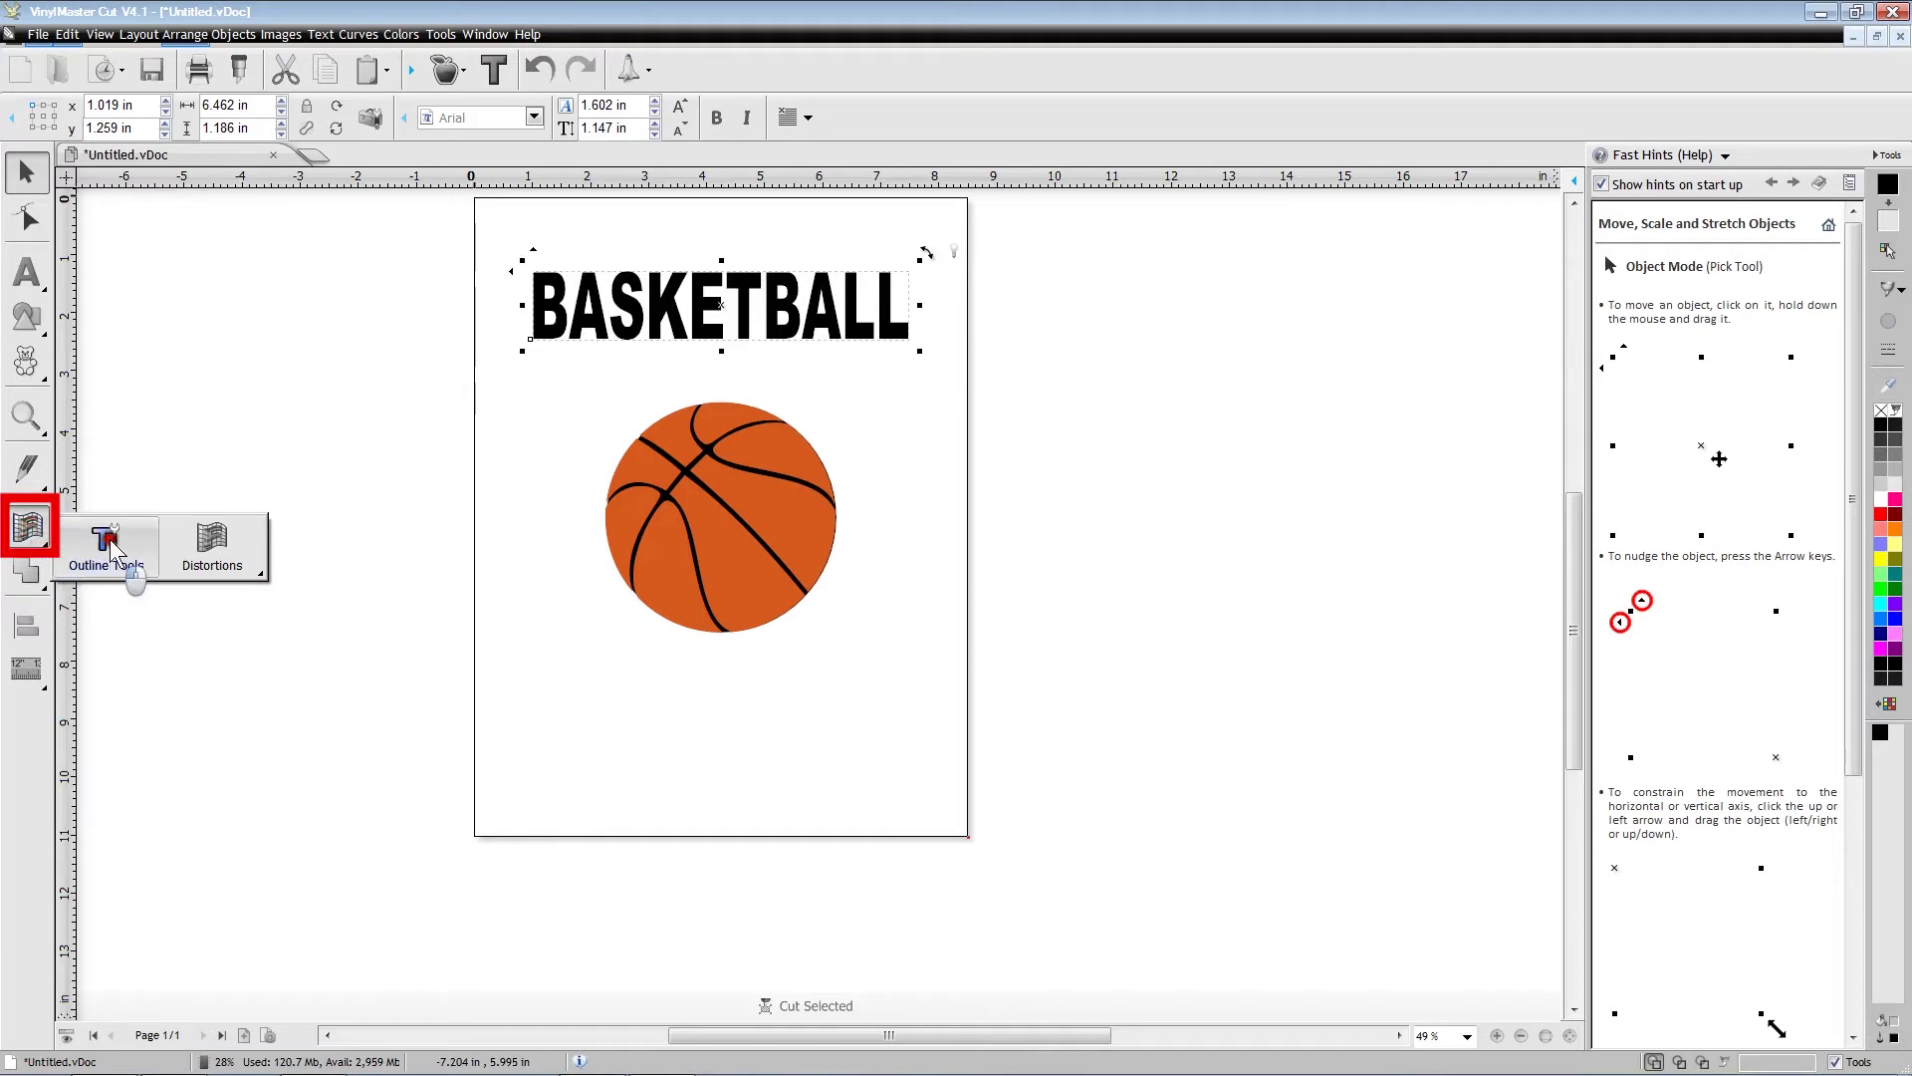
click(211, 558)
click(294, 554)
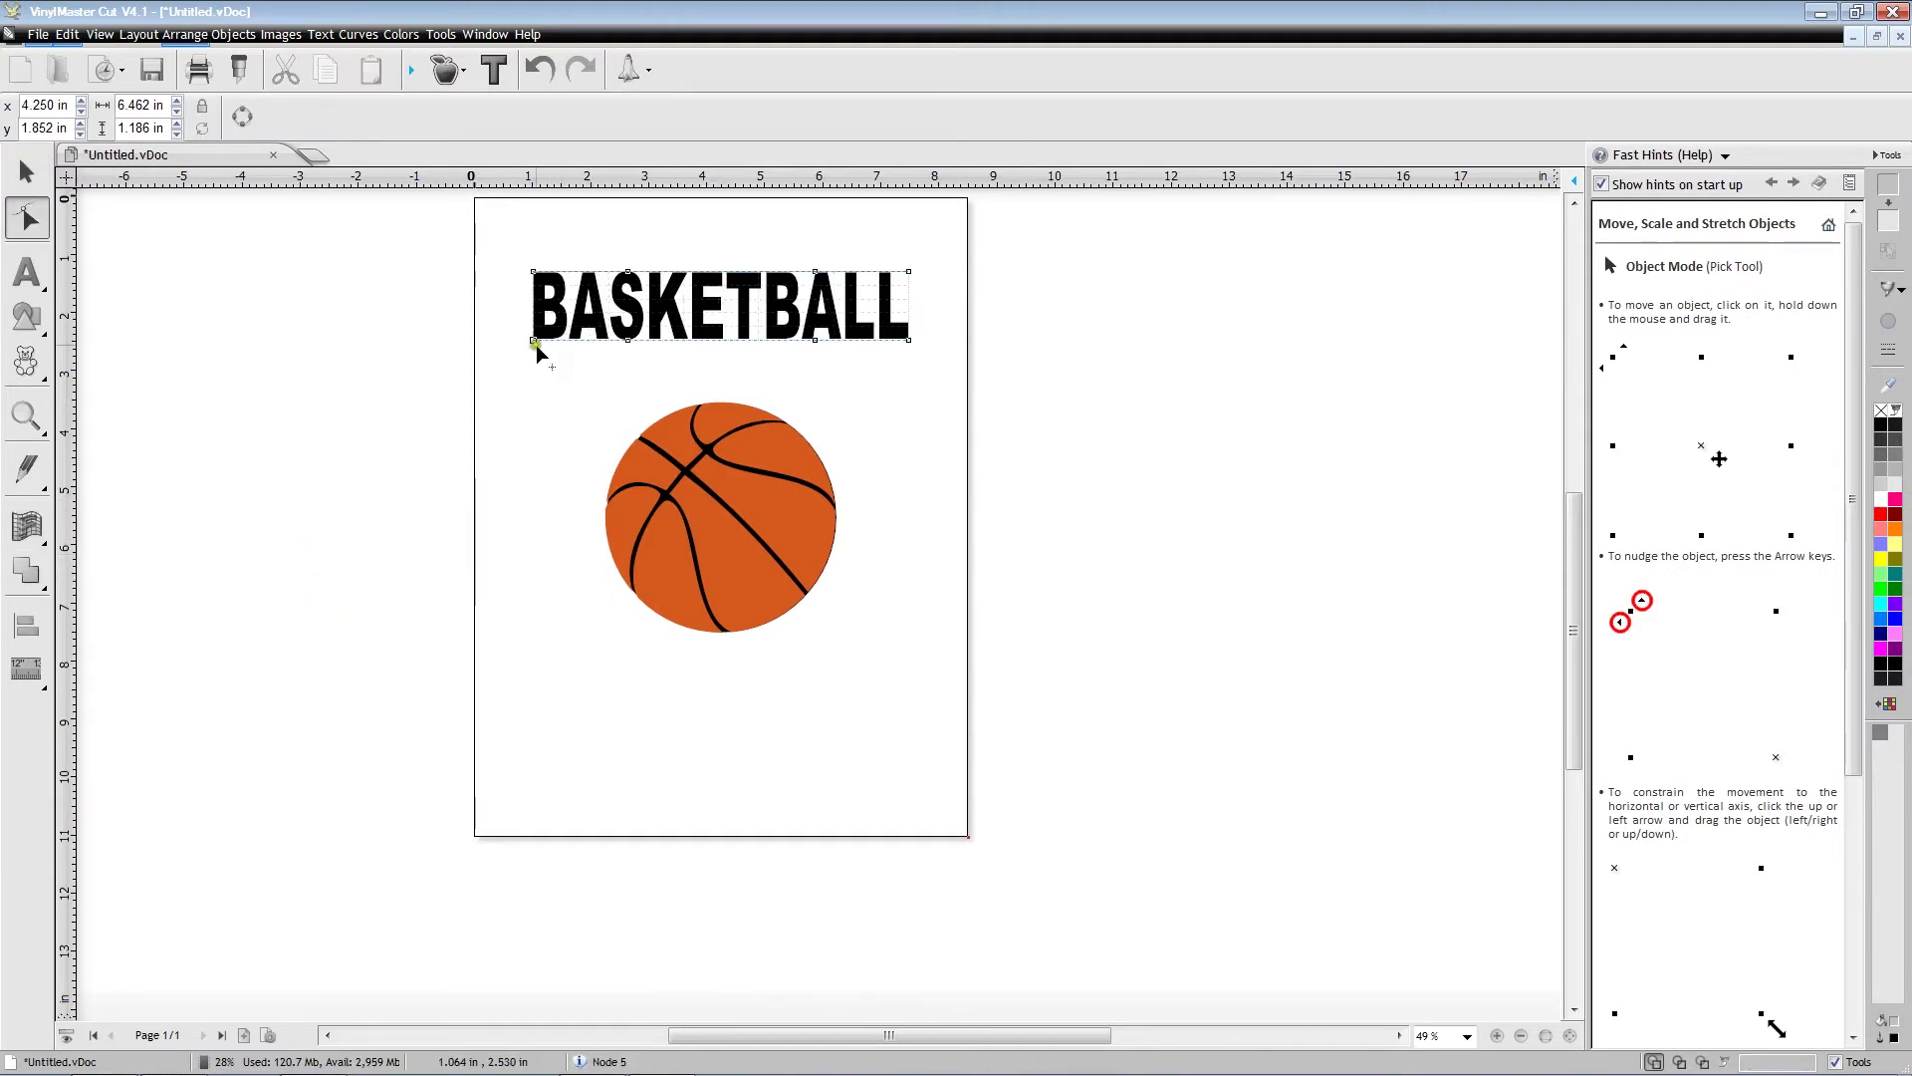
Pull the envelope's bottom corners down and top nodes up, arching BASKETBALL to 6.462 by 4.221 in.
drag(536, 343, 529, 473)
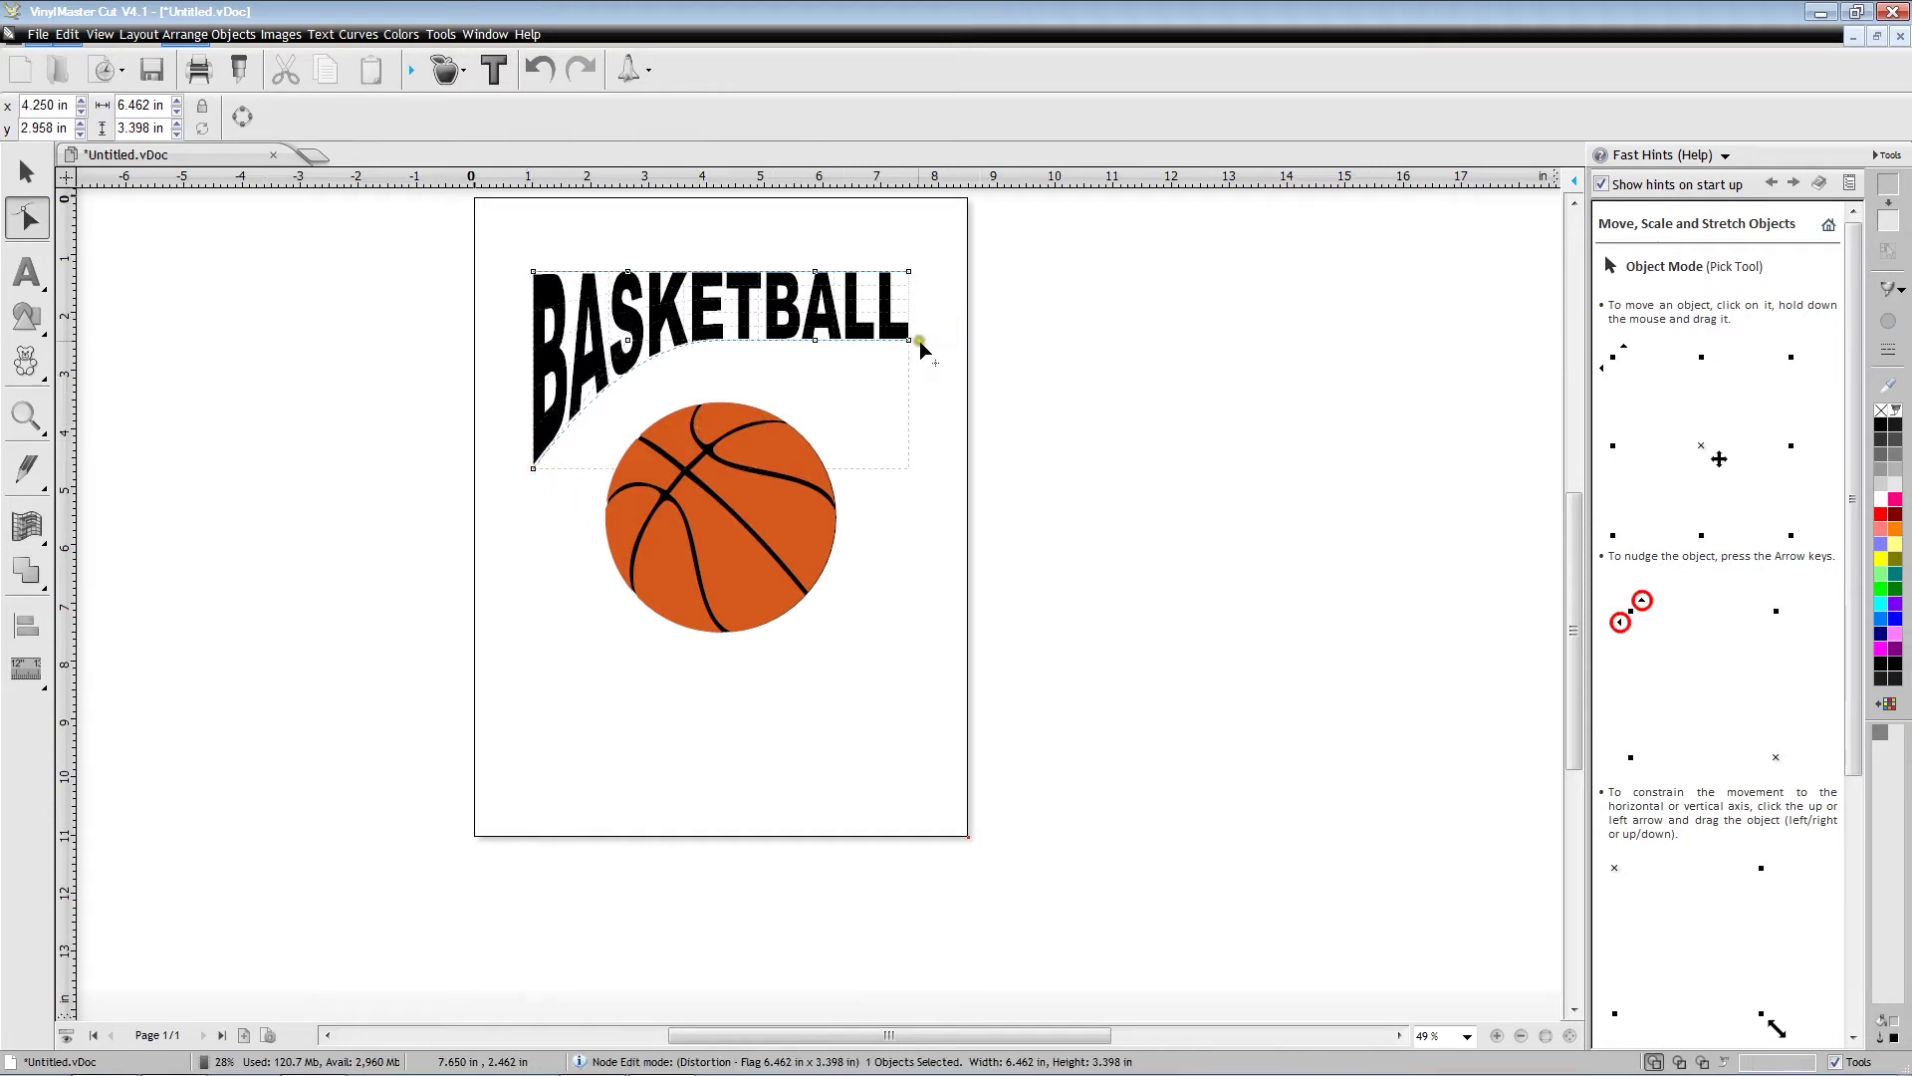
drag(911, 346, 914, 468)
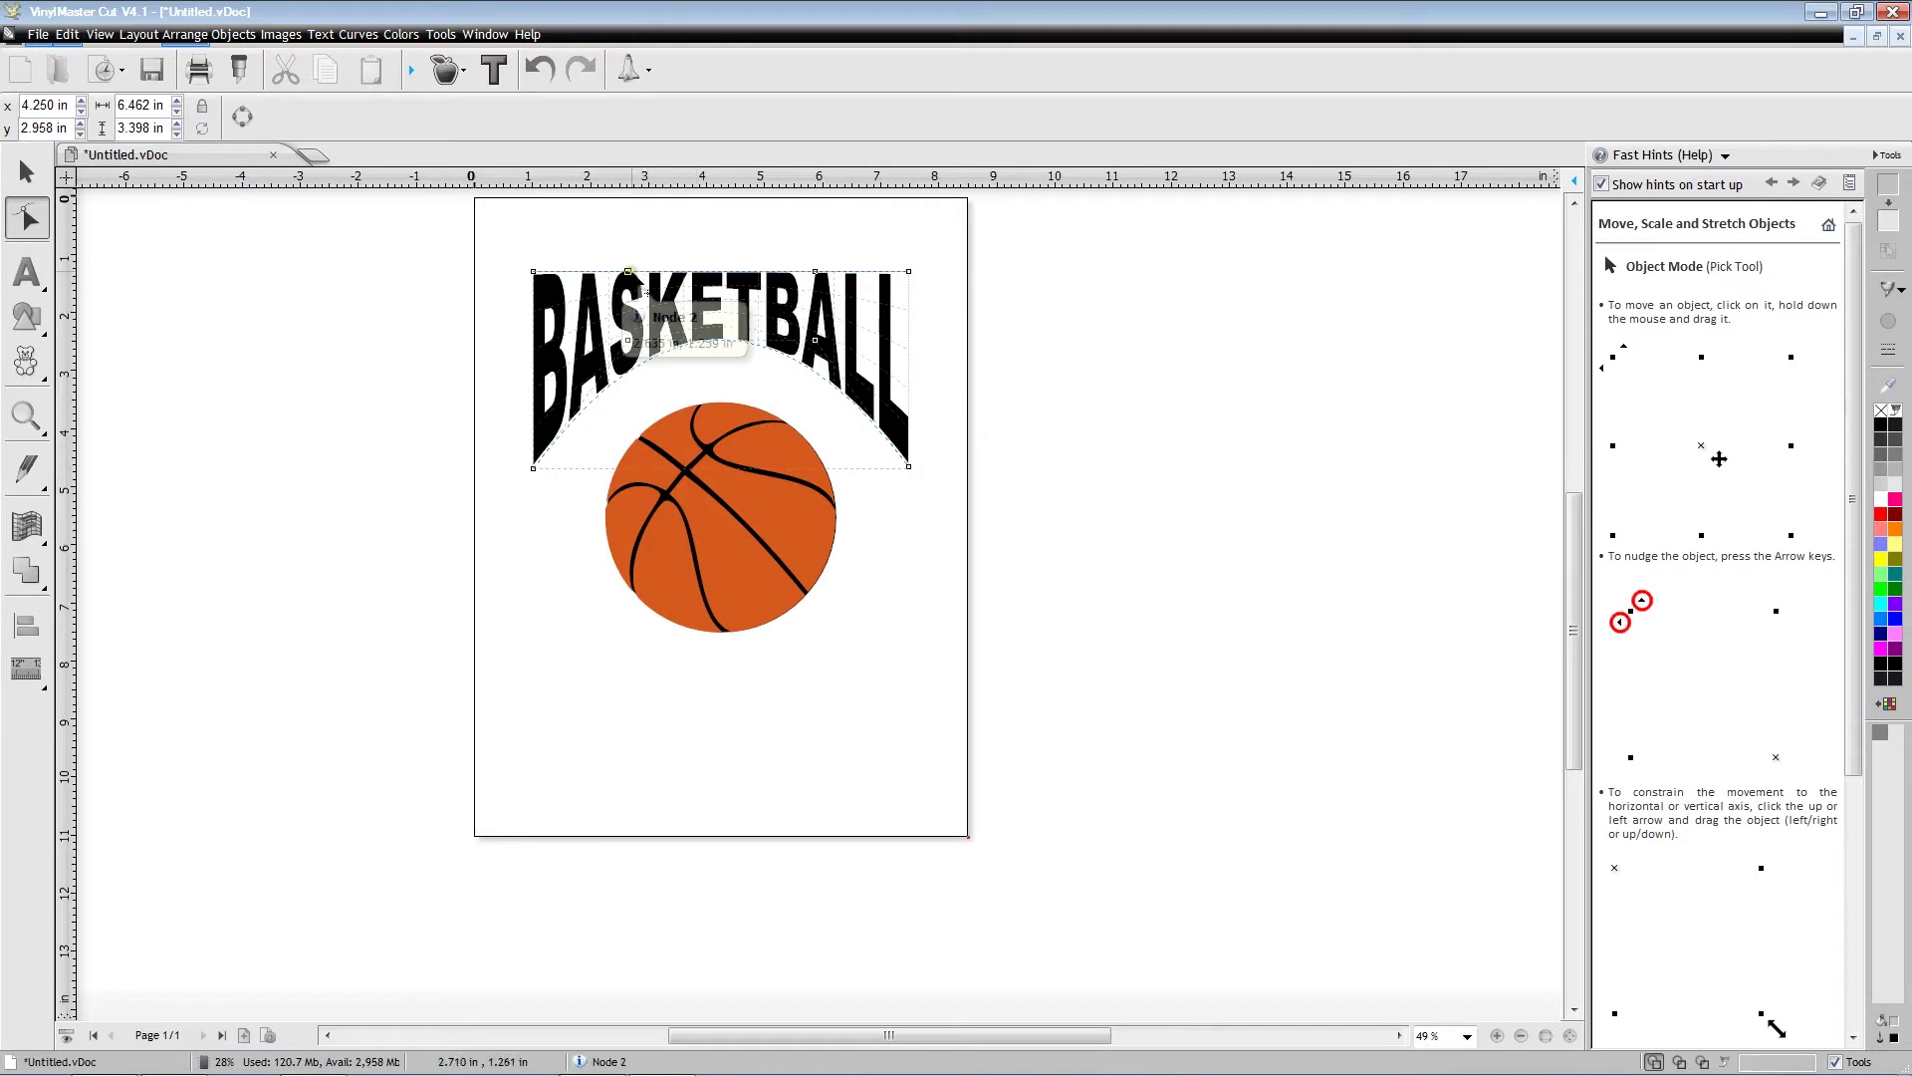
drag(628, 271, 628, 221)
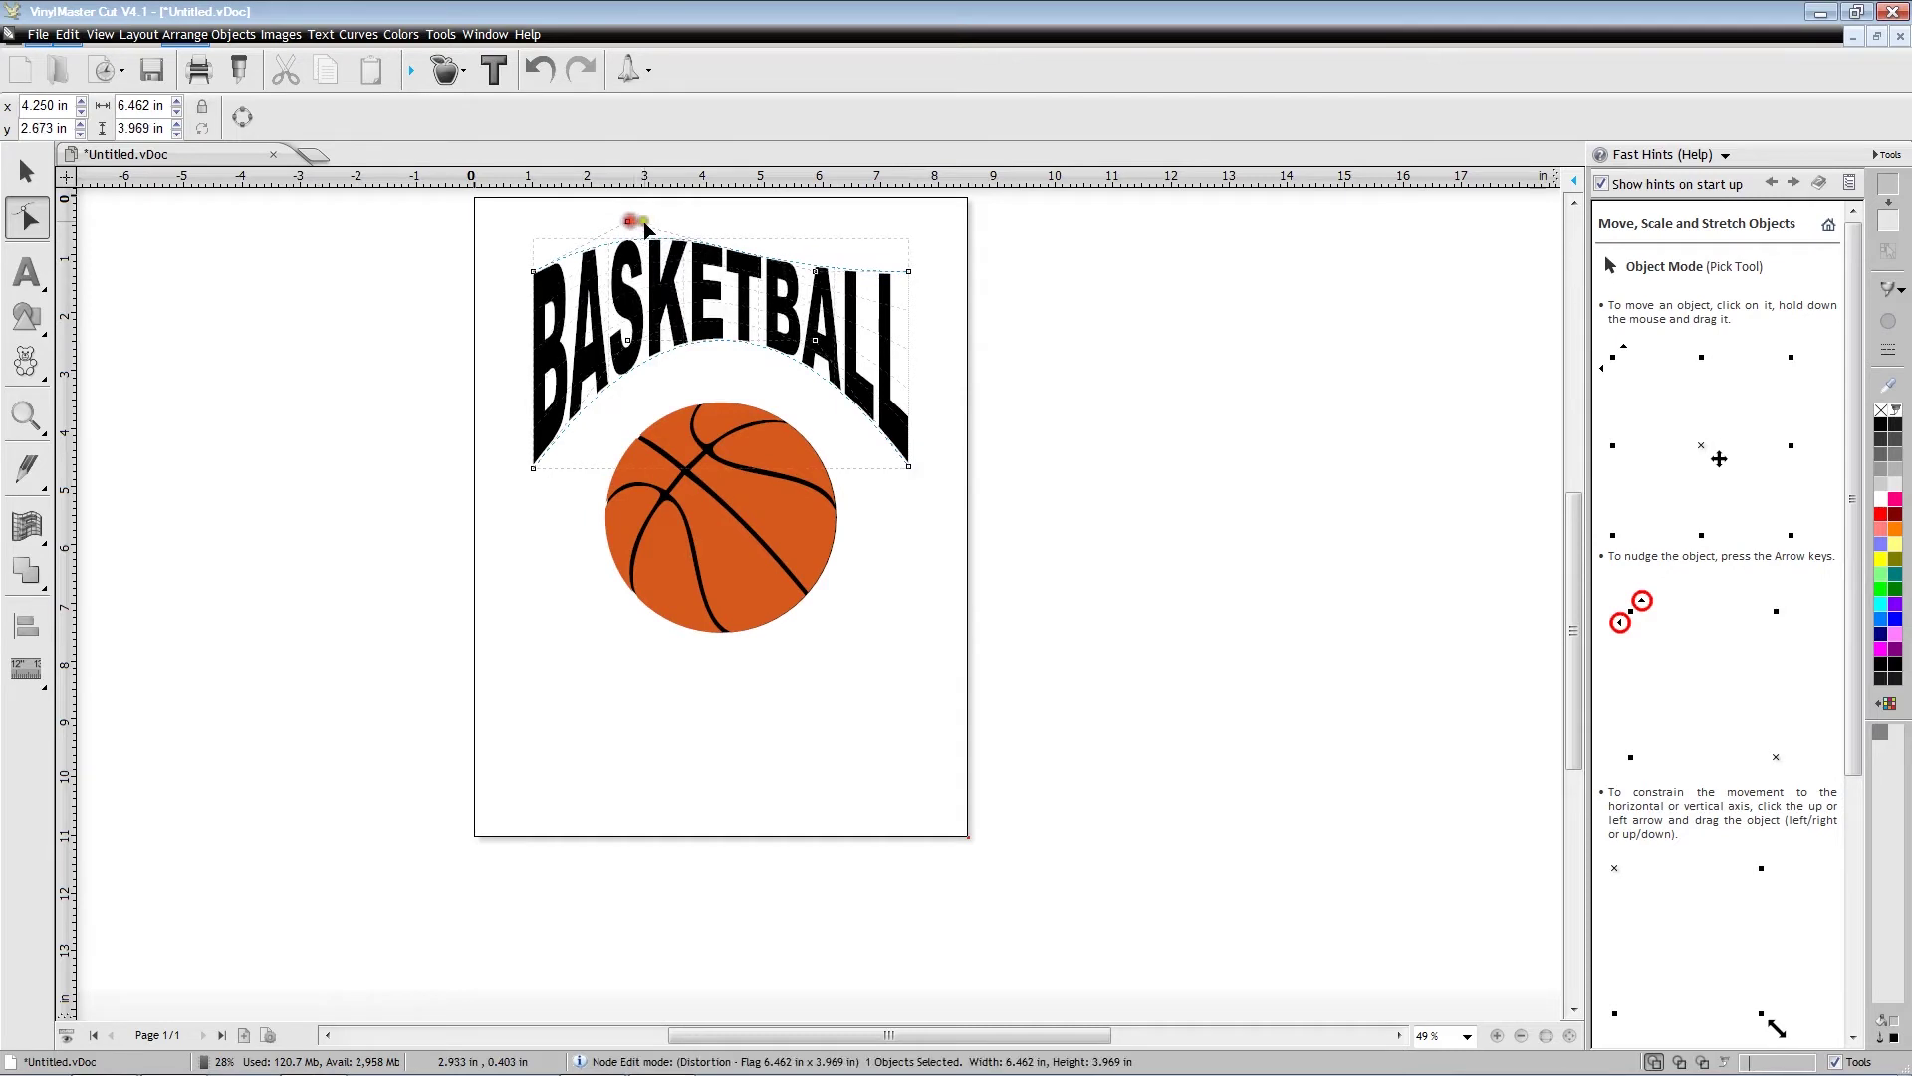
drag(819, 269, 819, 224)
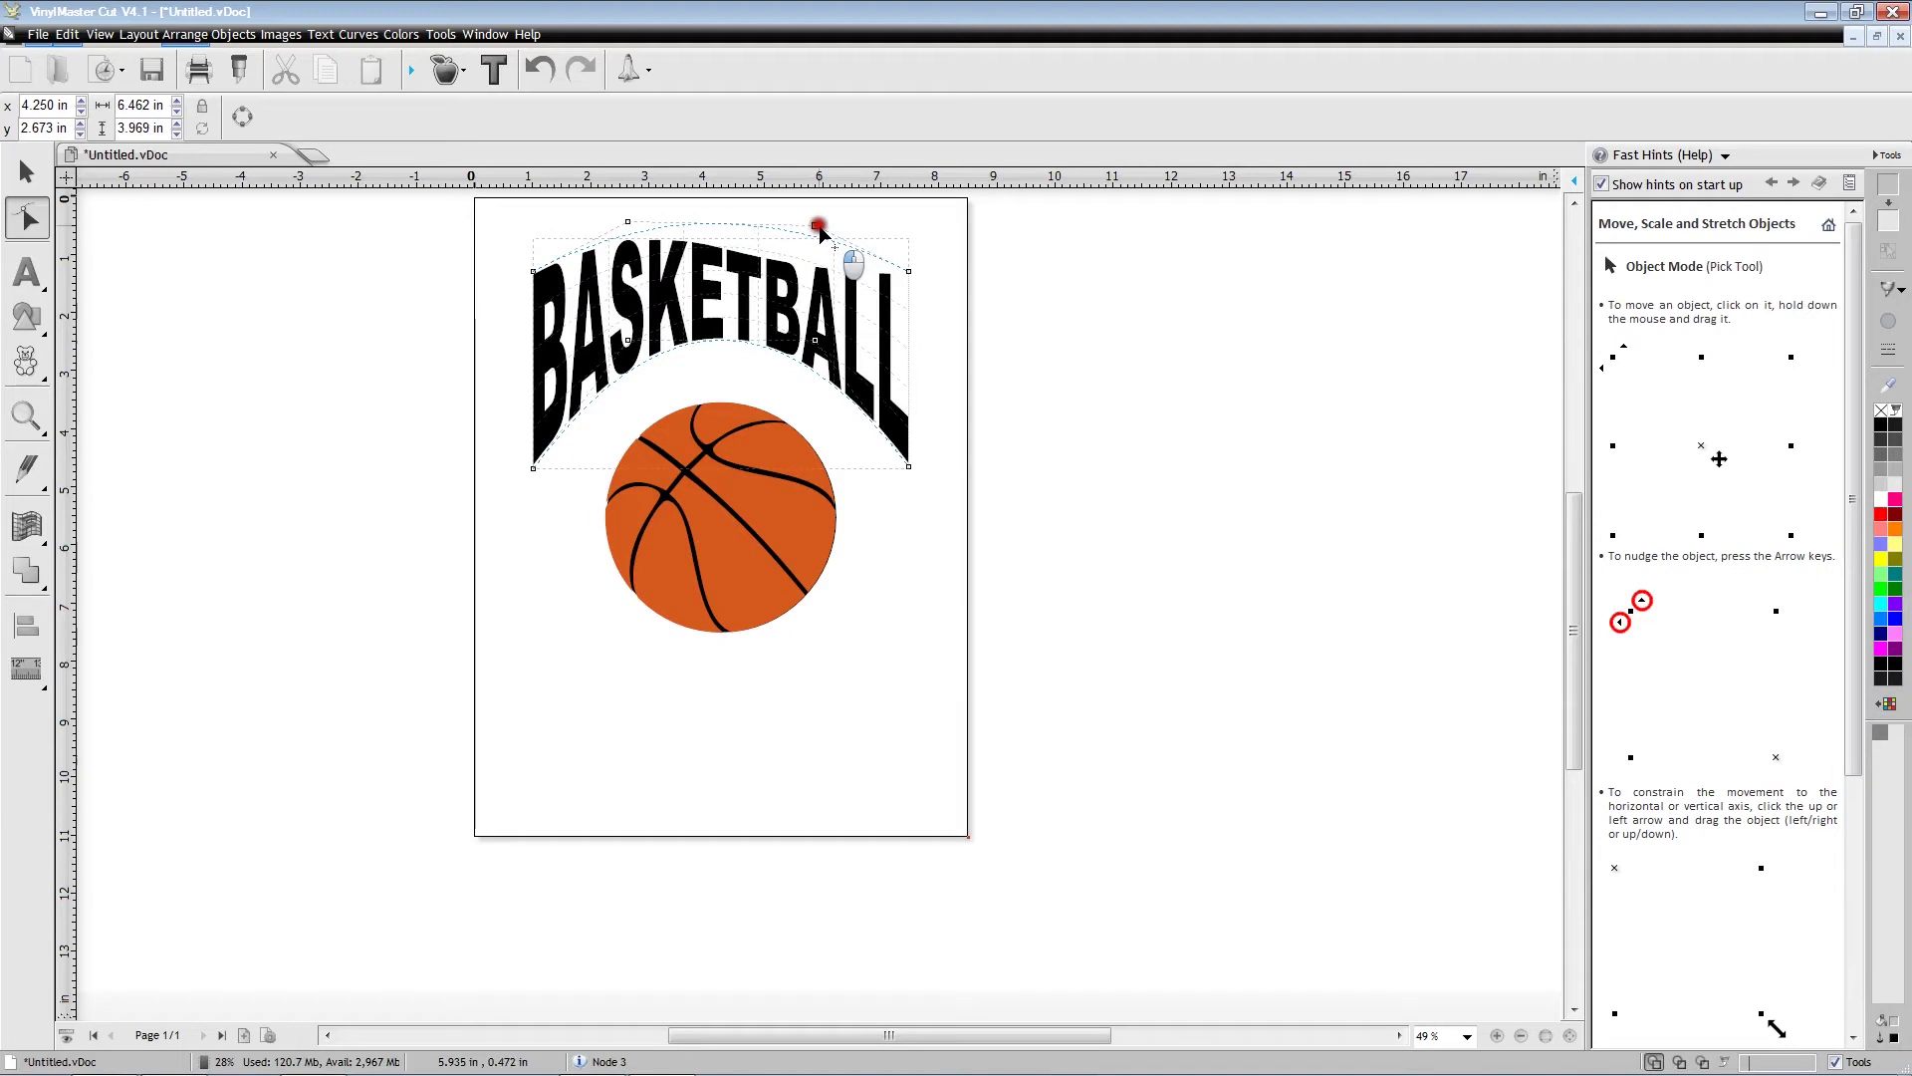
drag(818, 224, 817, 225)
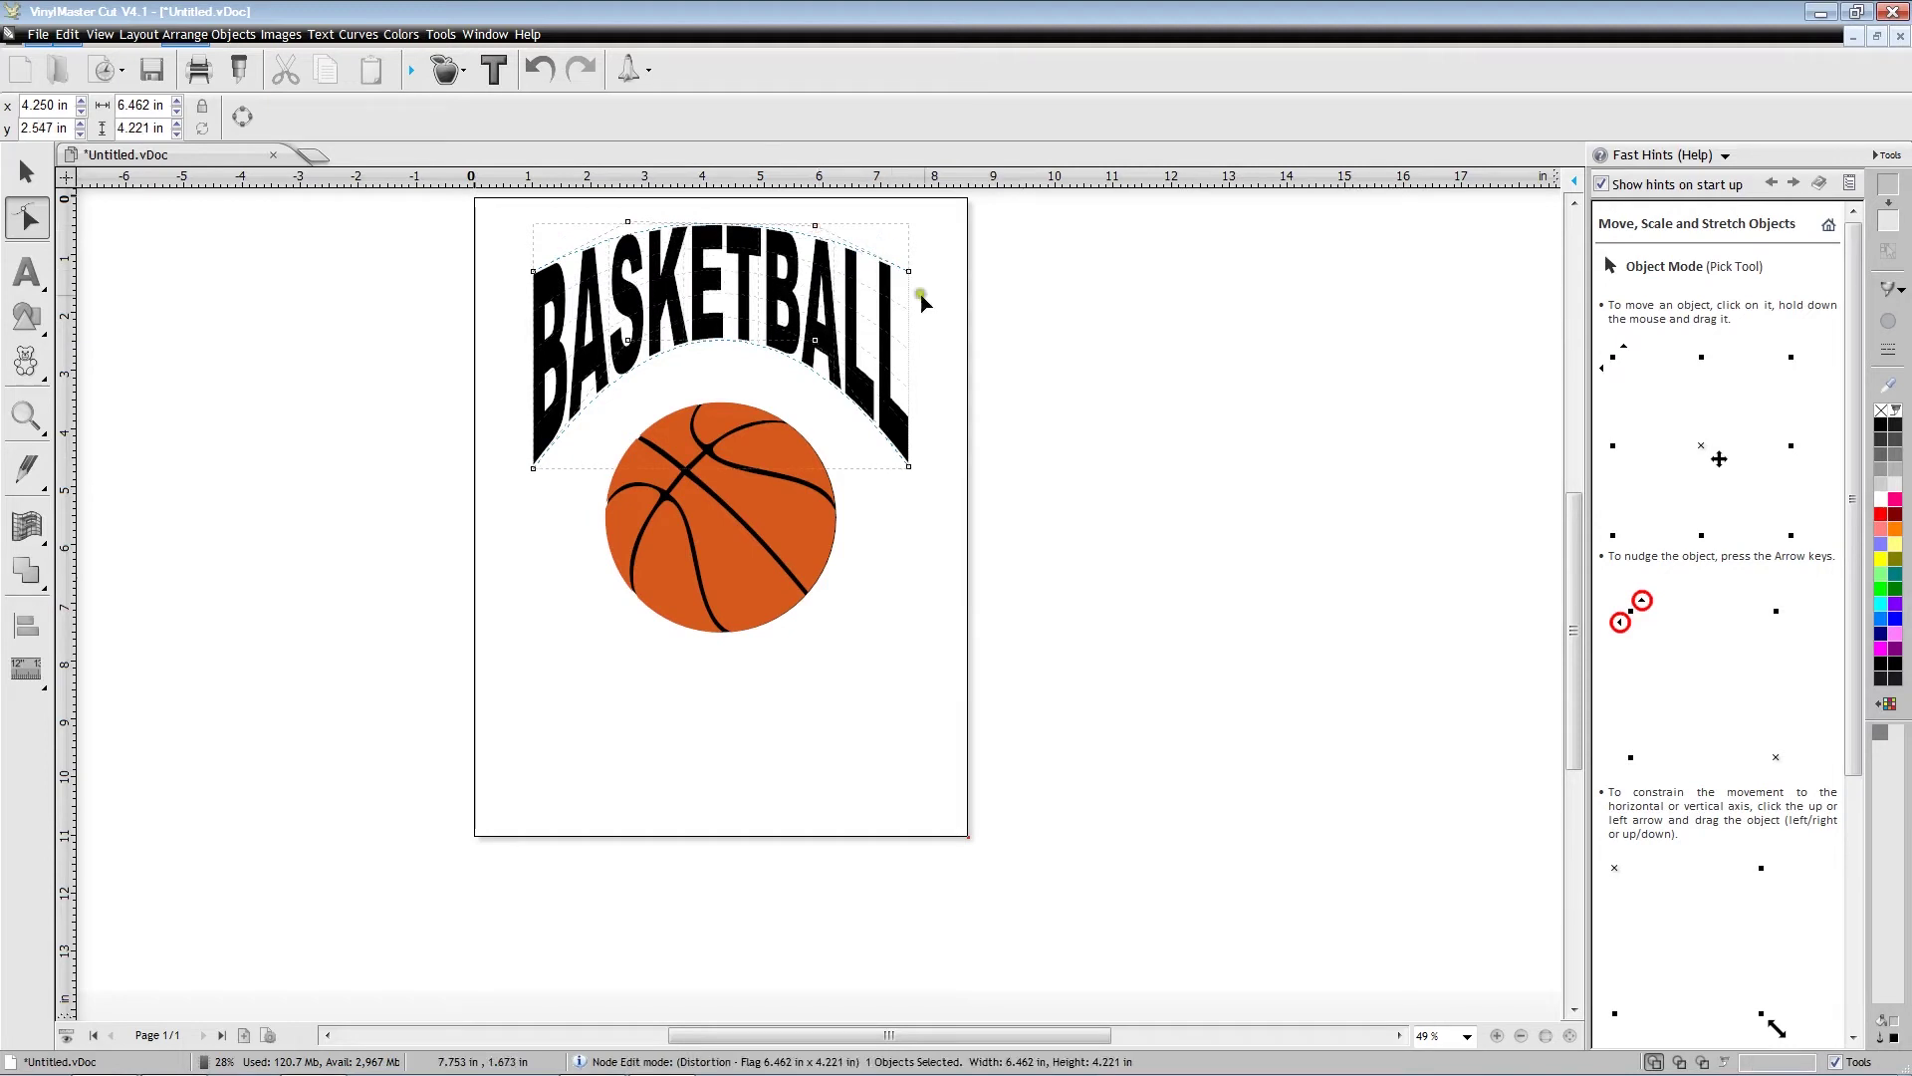
click(26, 171)
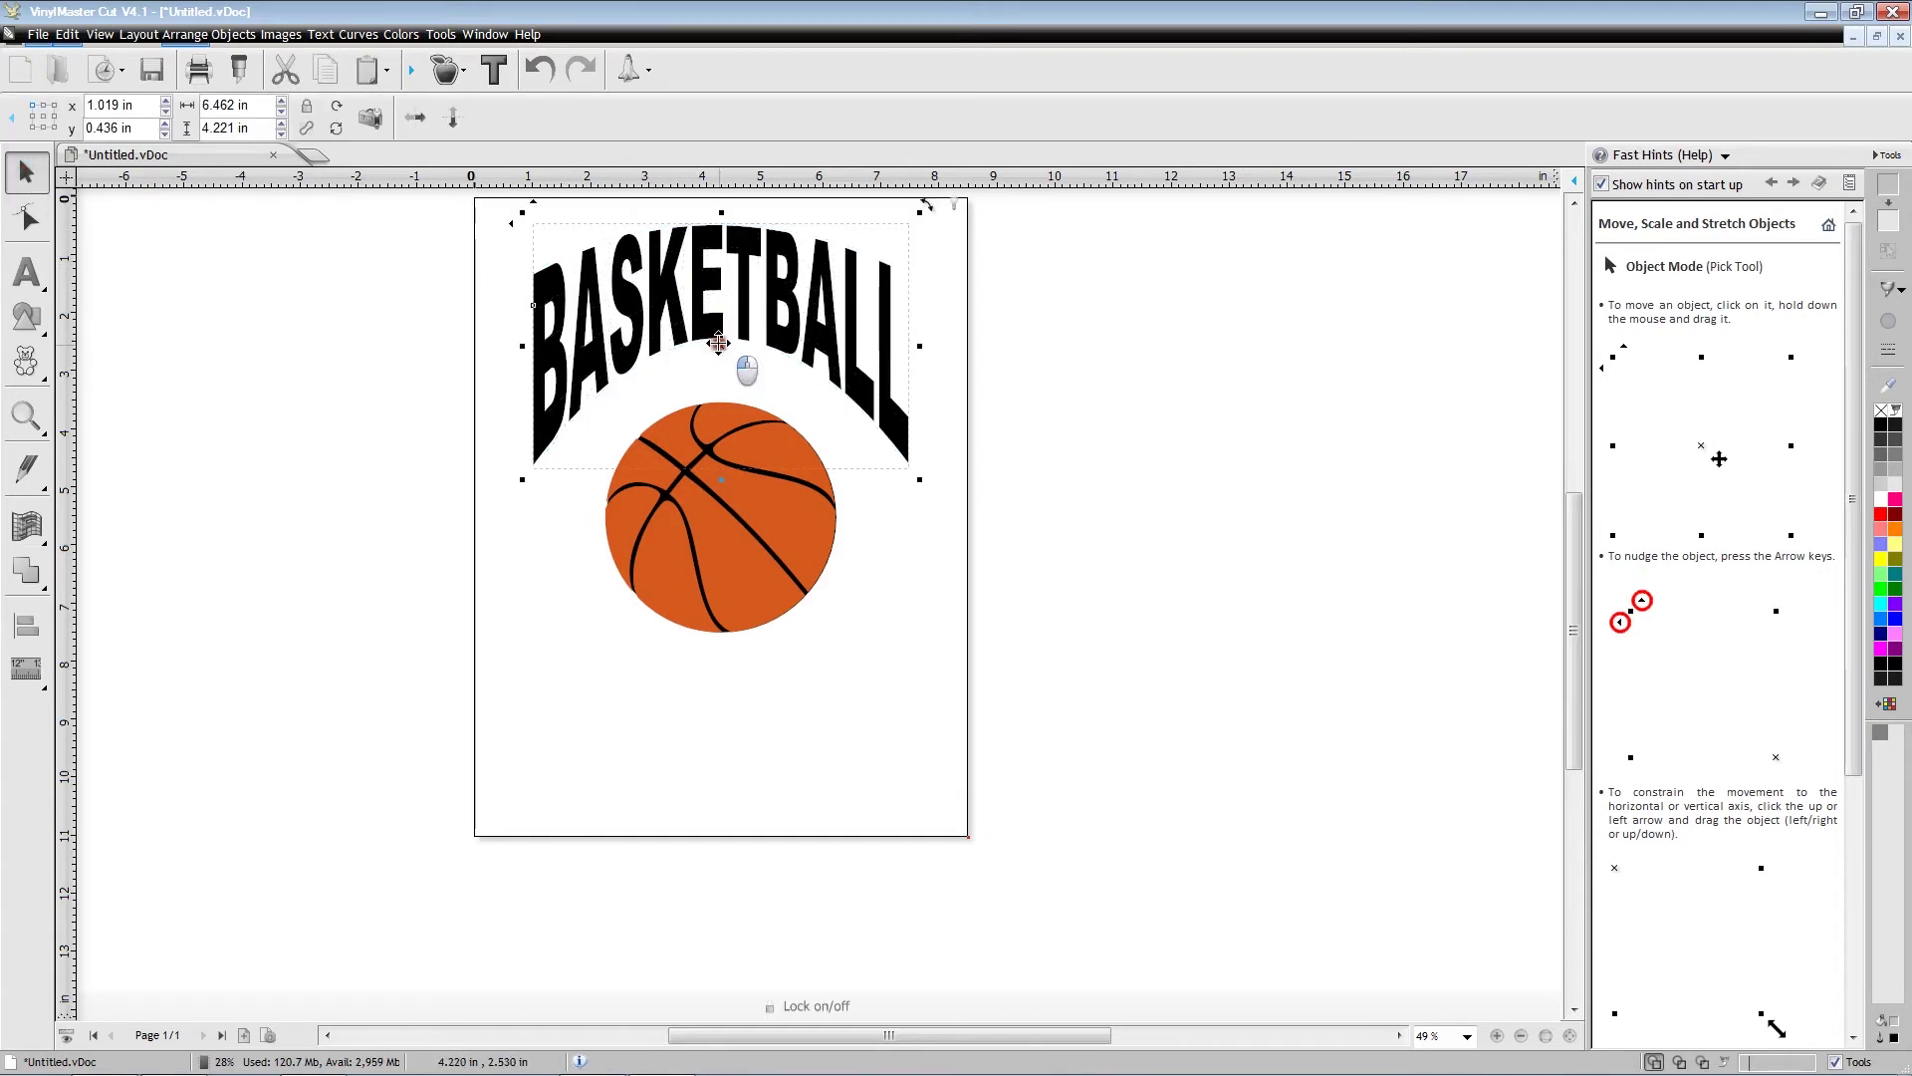
Lower the arched BASKETBALL to x 1.019, y 0.865 in over the ball.
drag(718, 342, 717, 367)
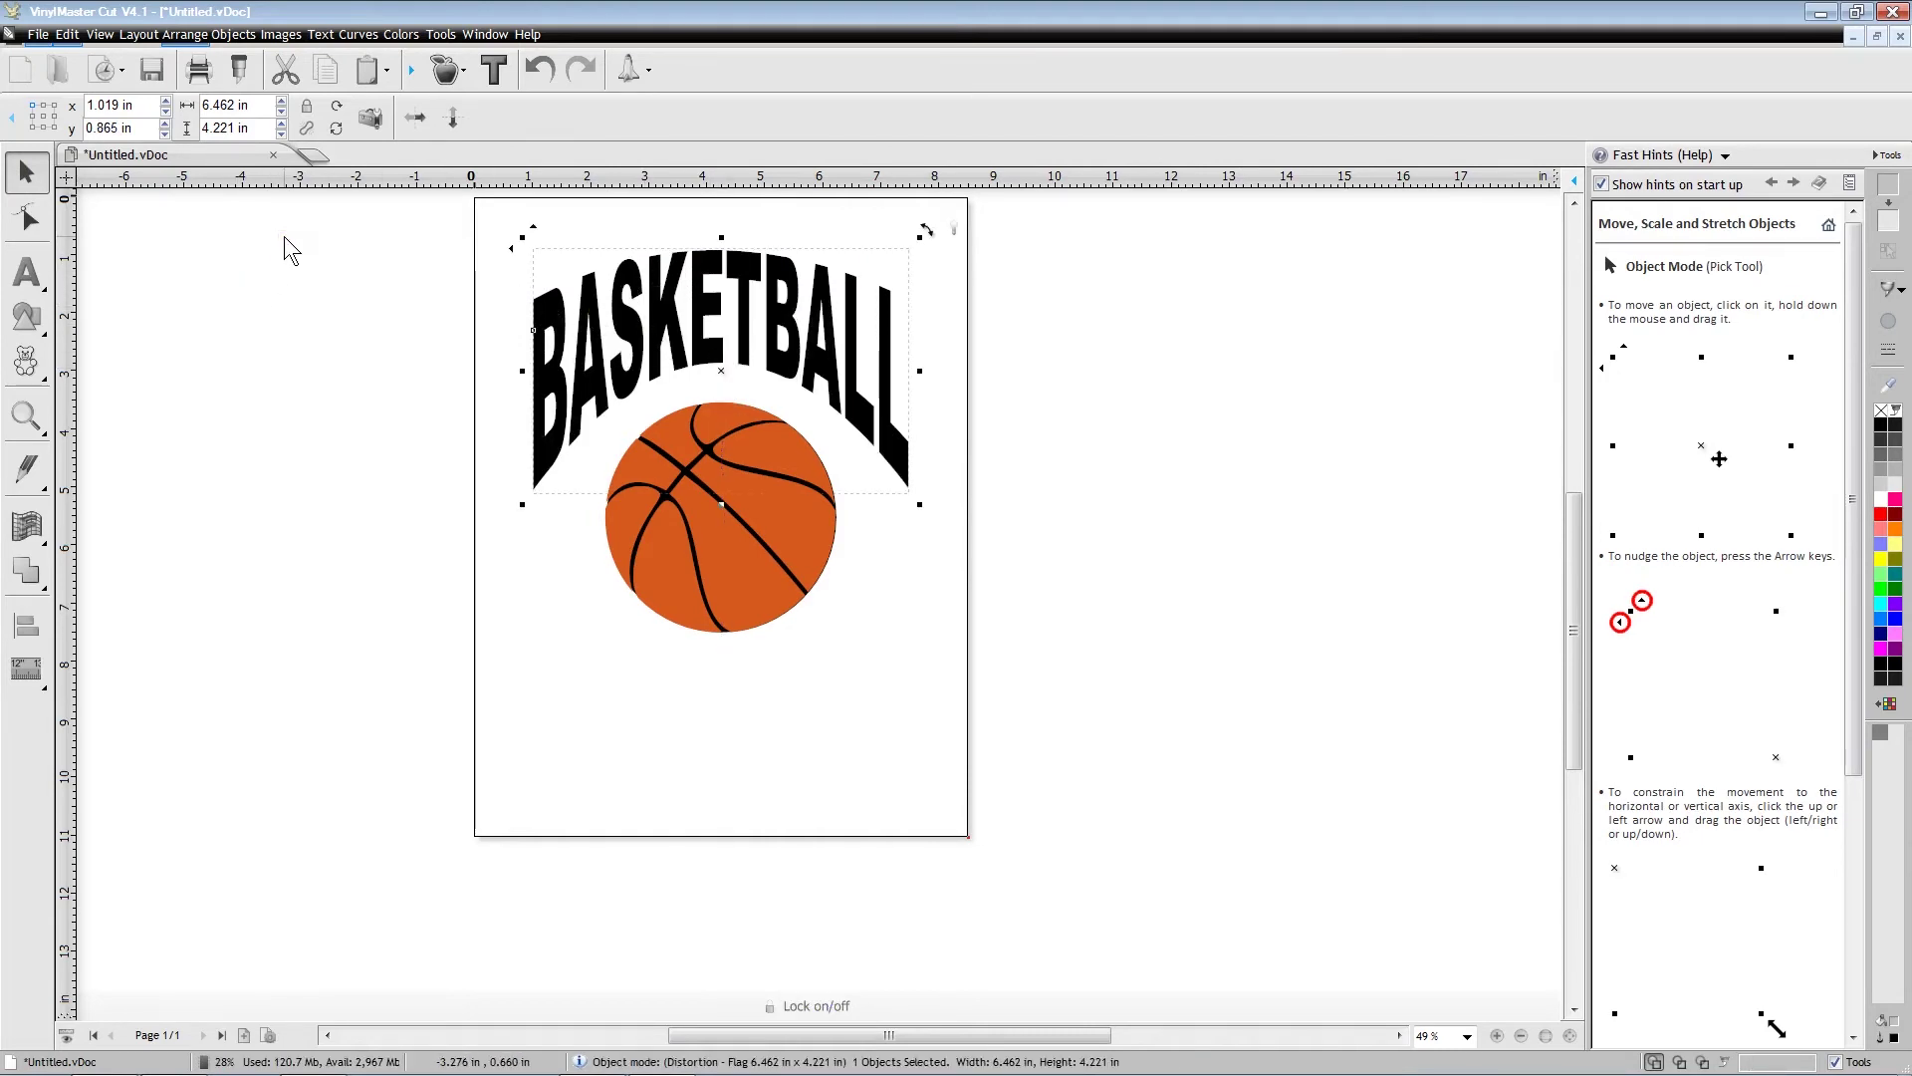
click(27, 272)
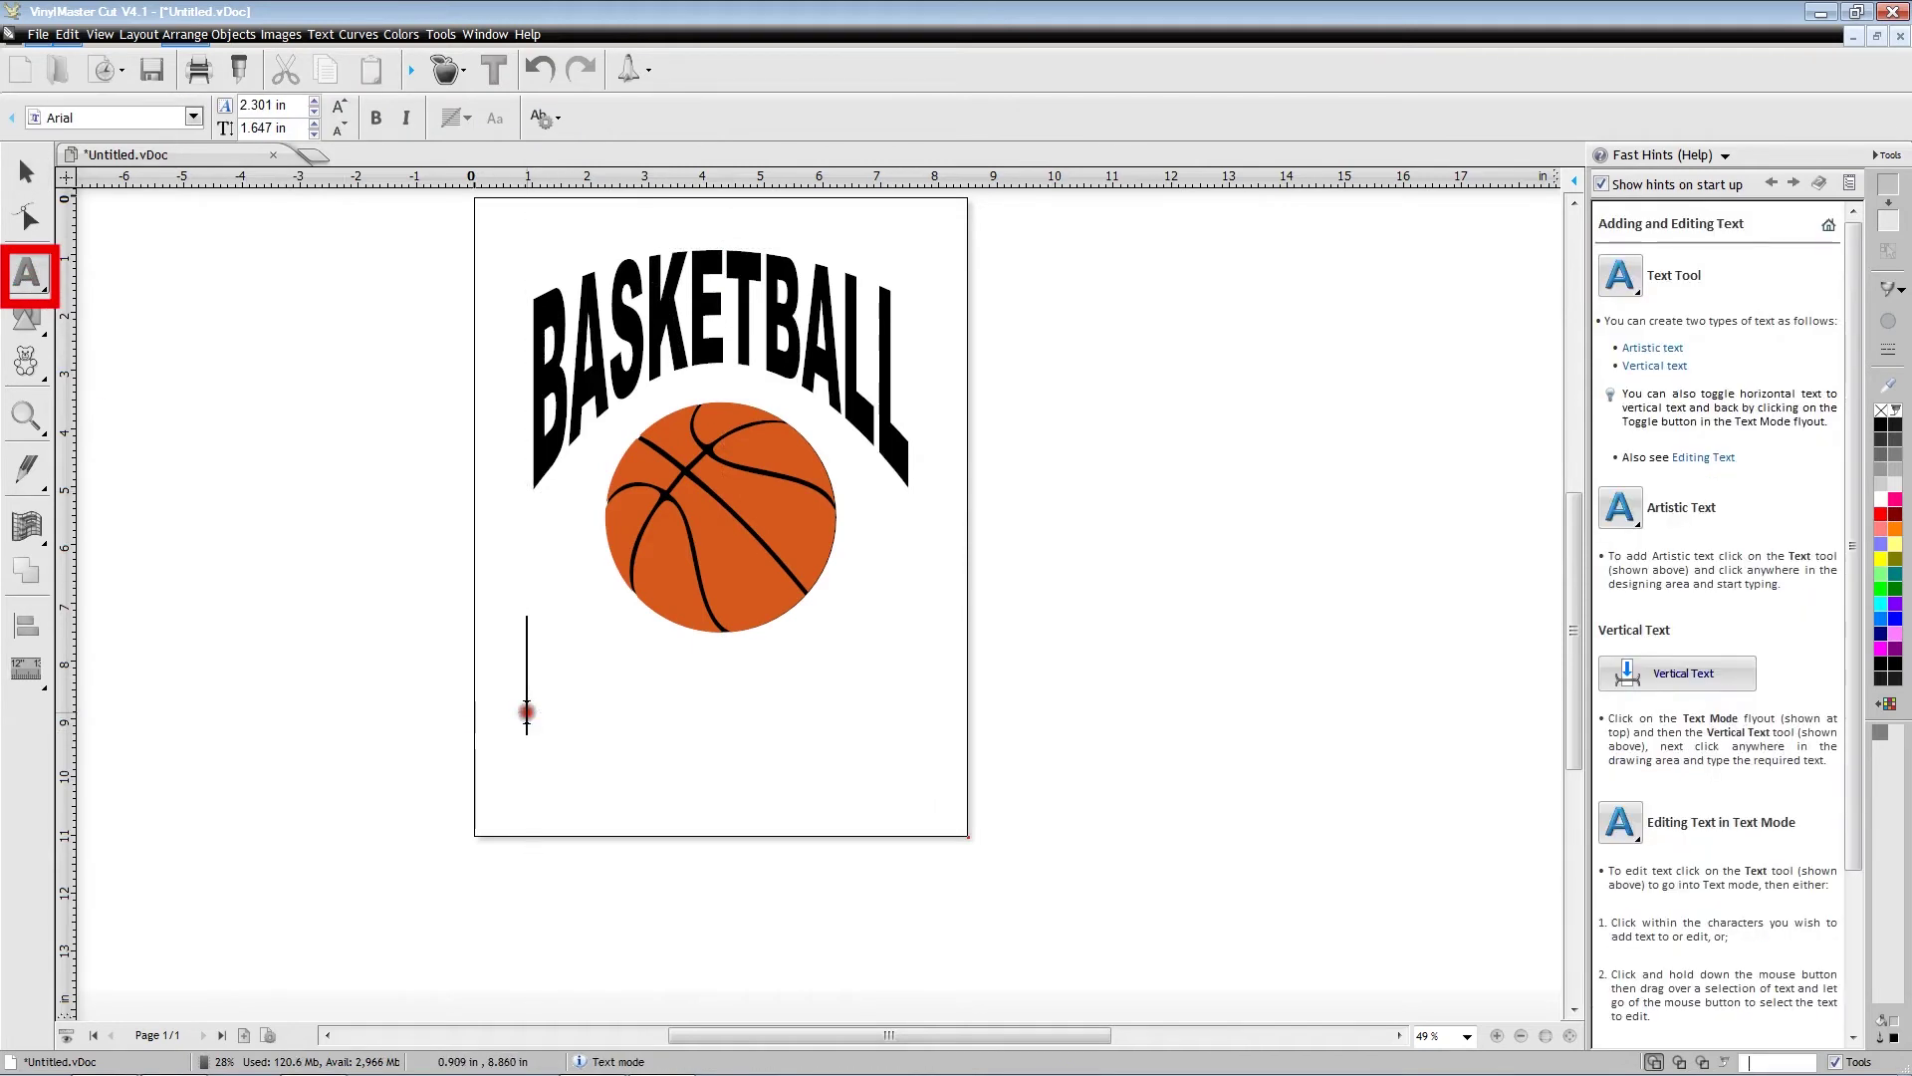
Type CHAMPIONS in Arial below the basketball, 13.703 by 1.705 in.
text(C)
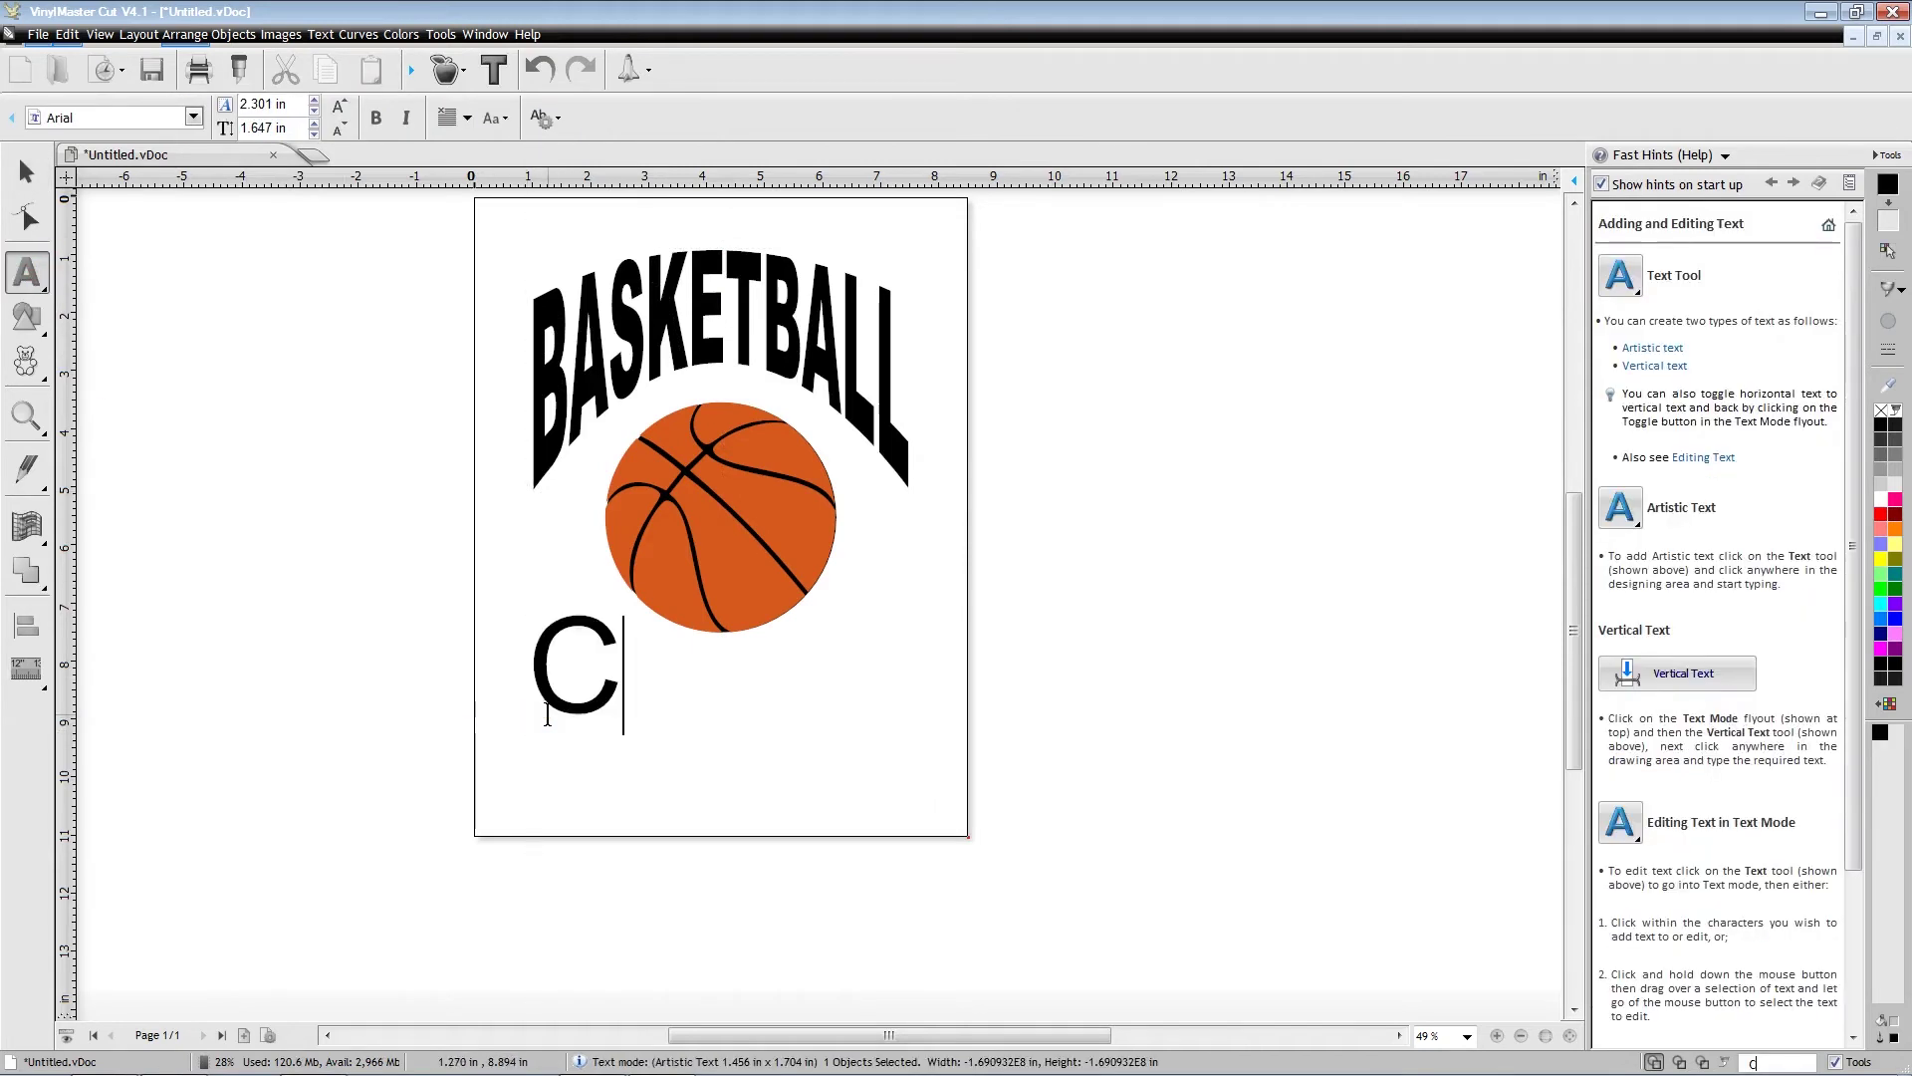
text(HAMPIONS)
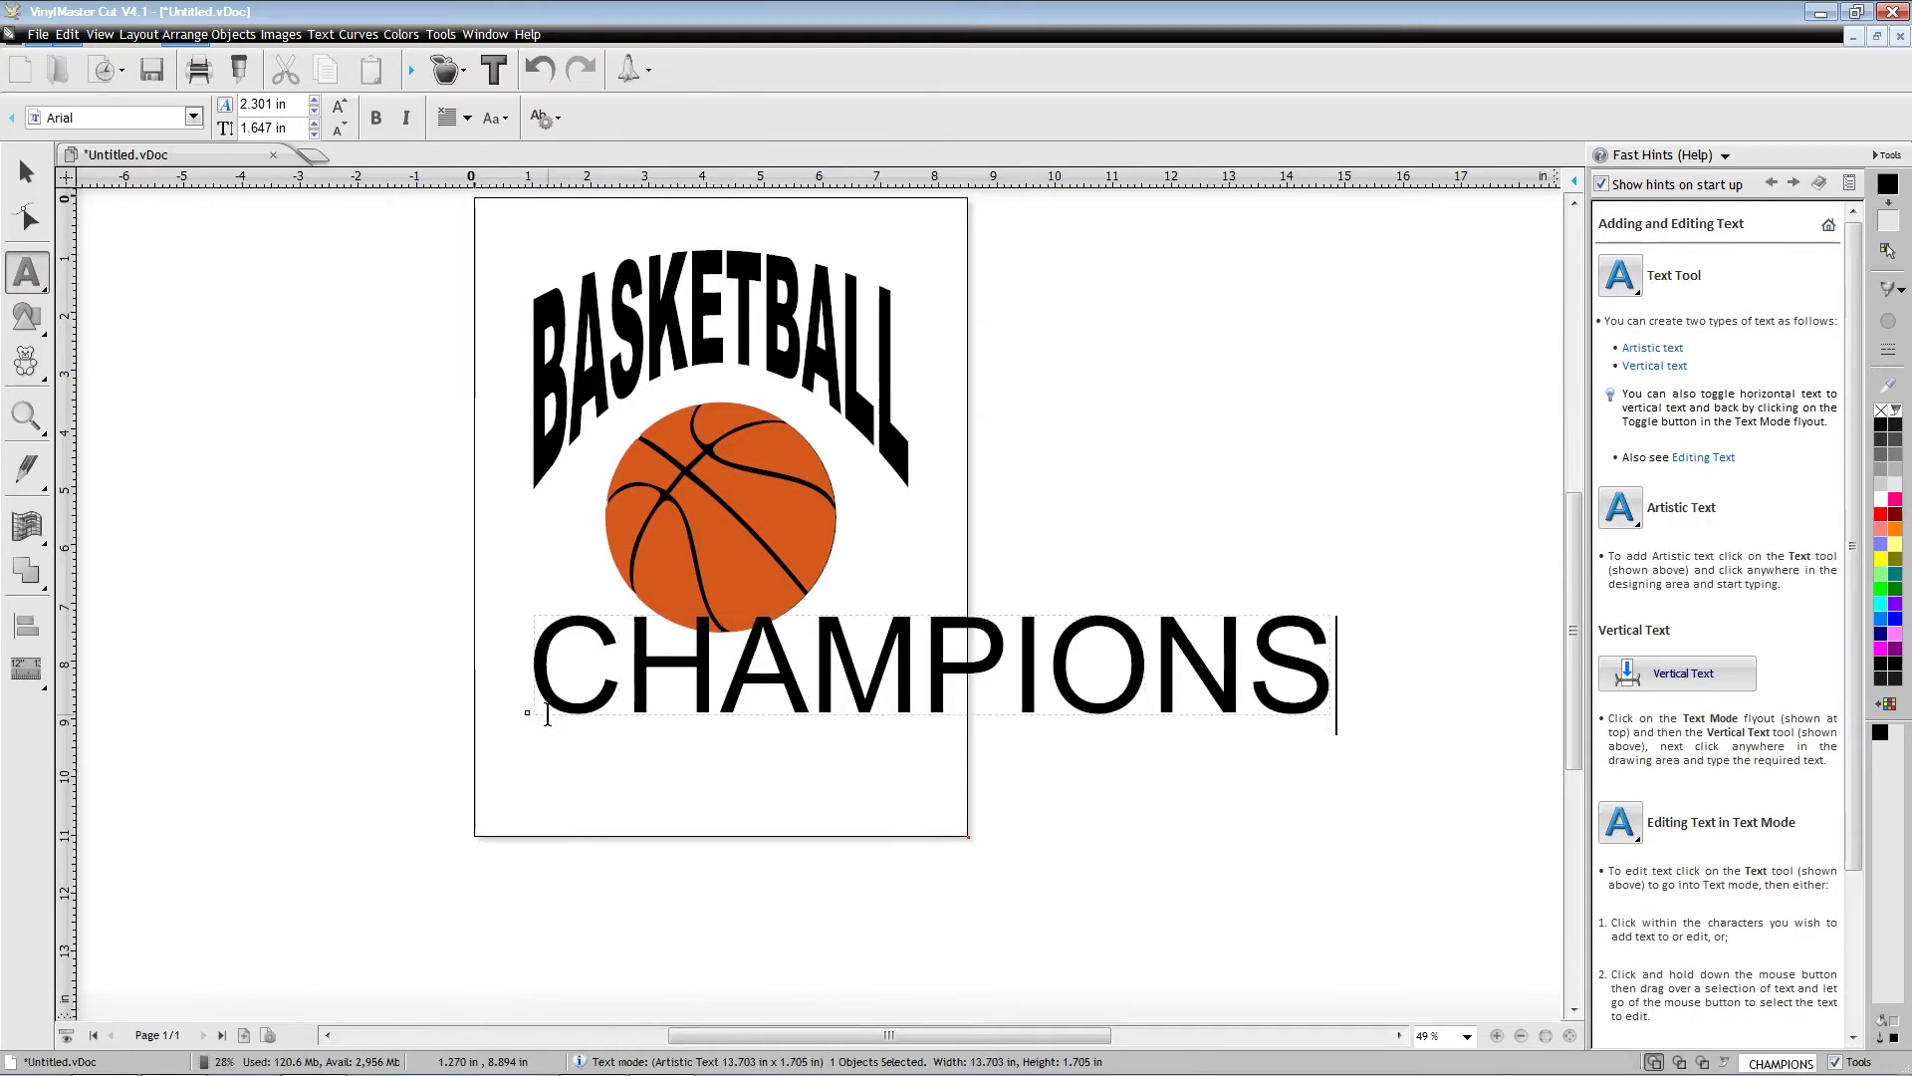
key(Escape)
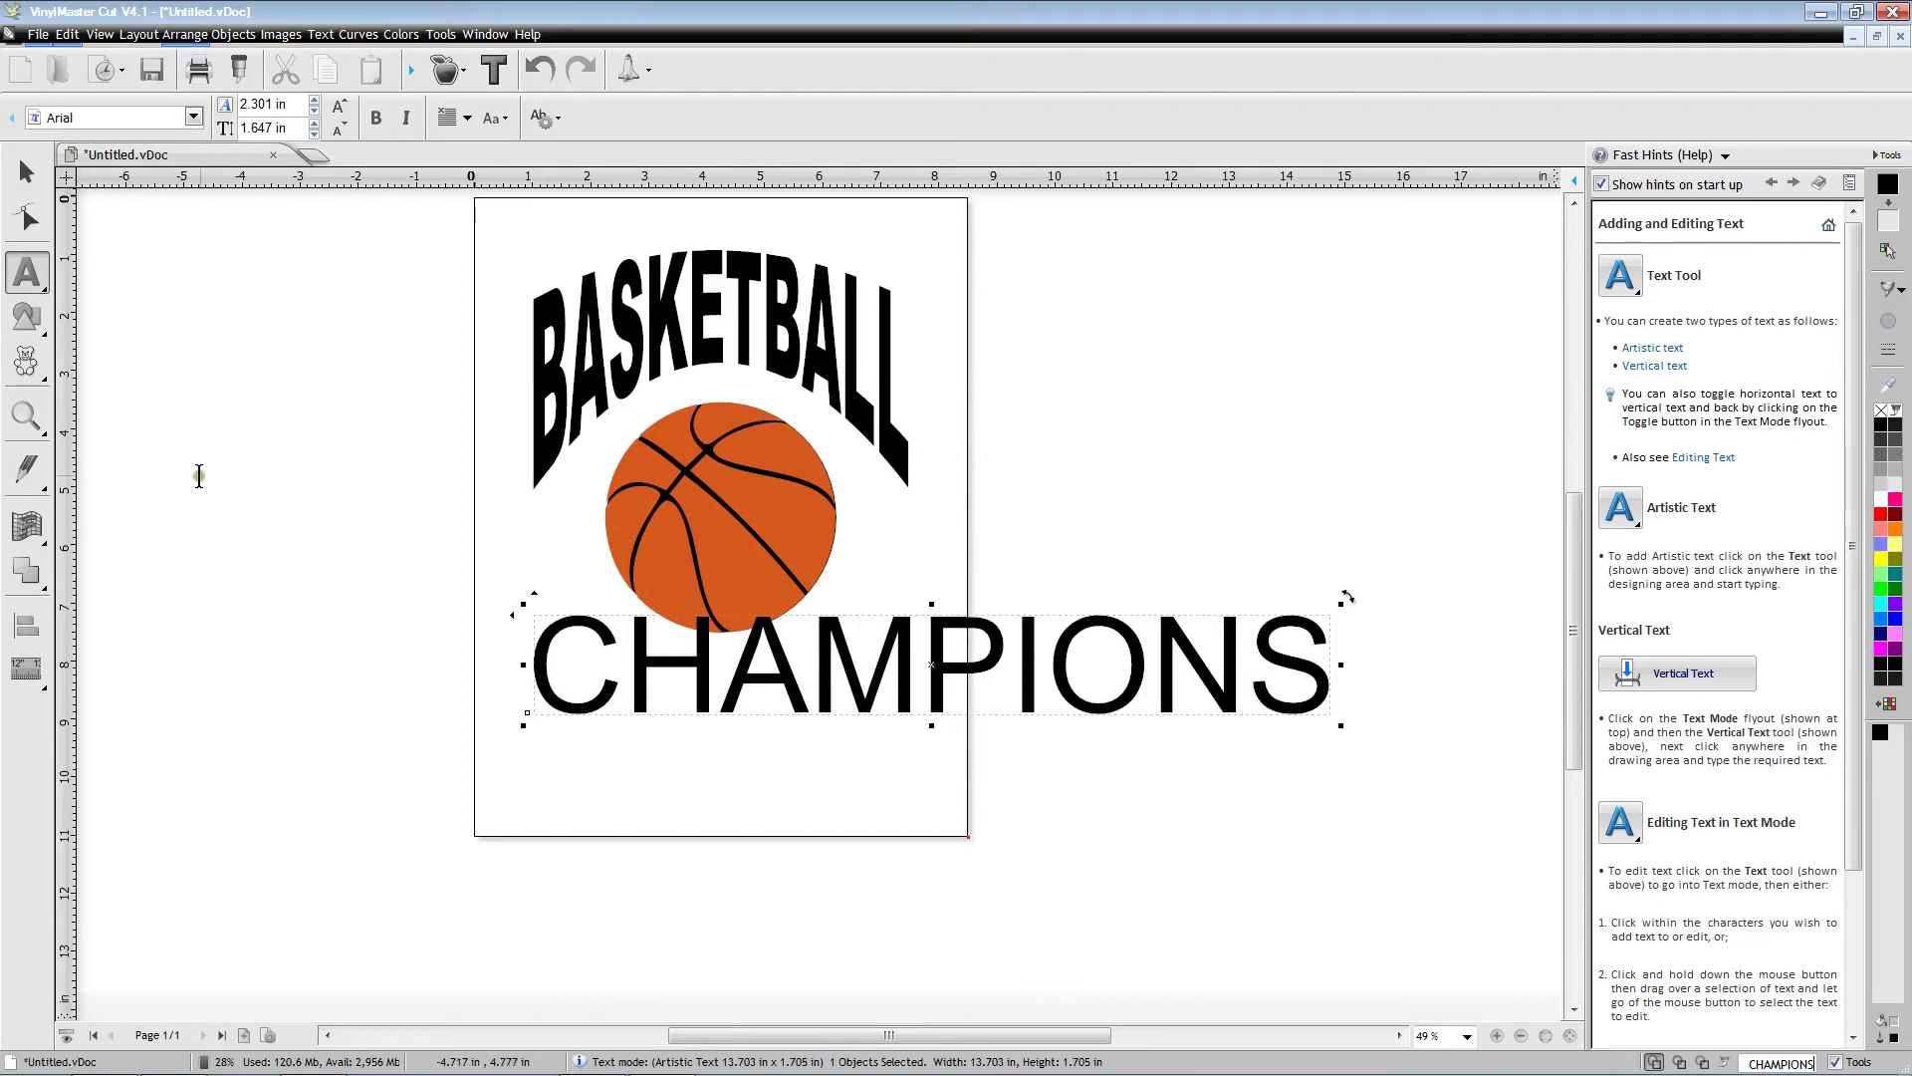
click(27, 171)
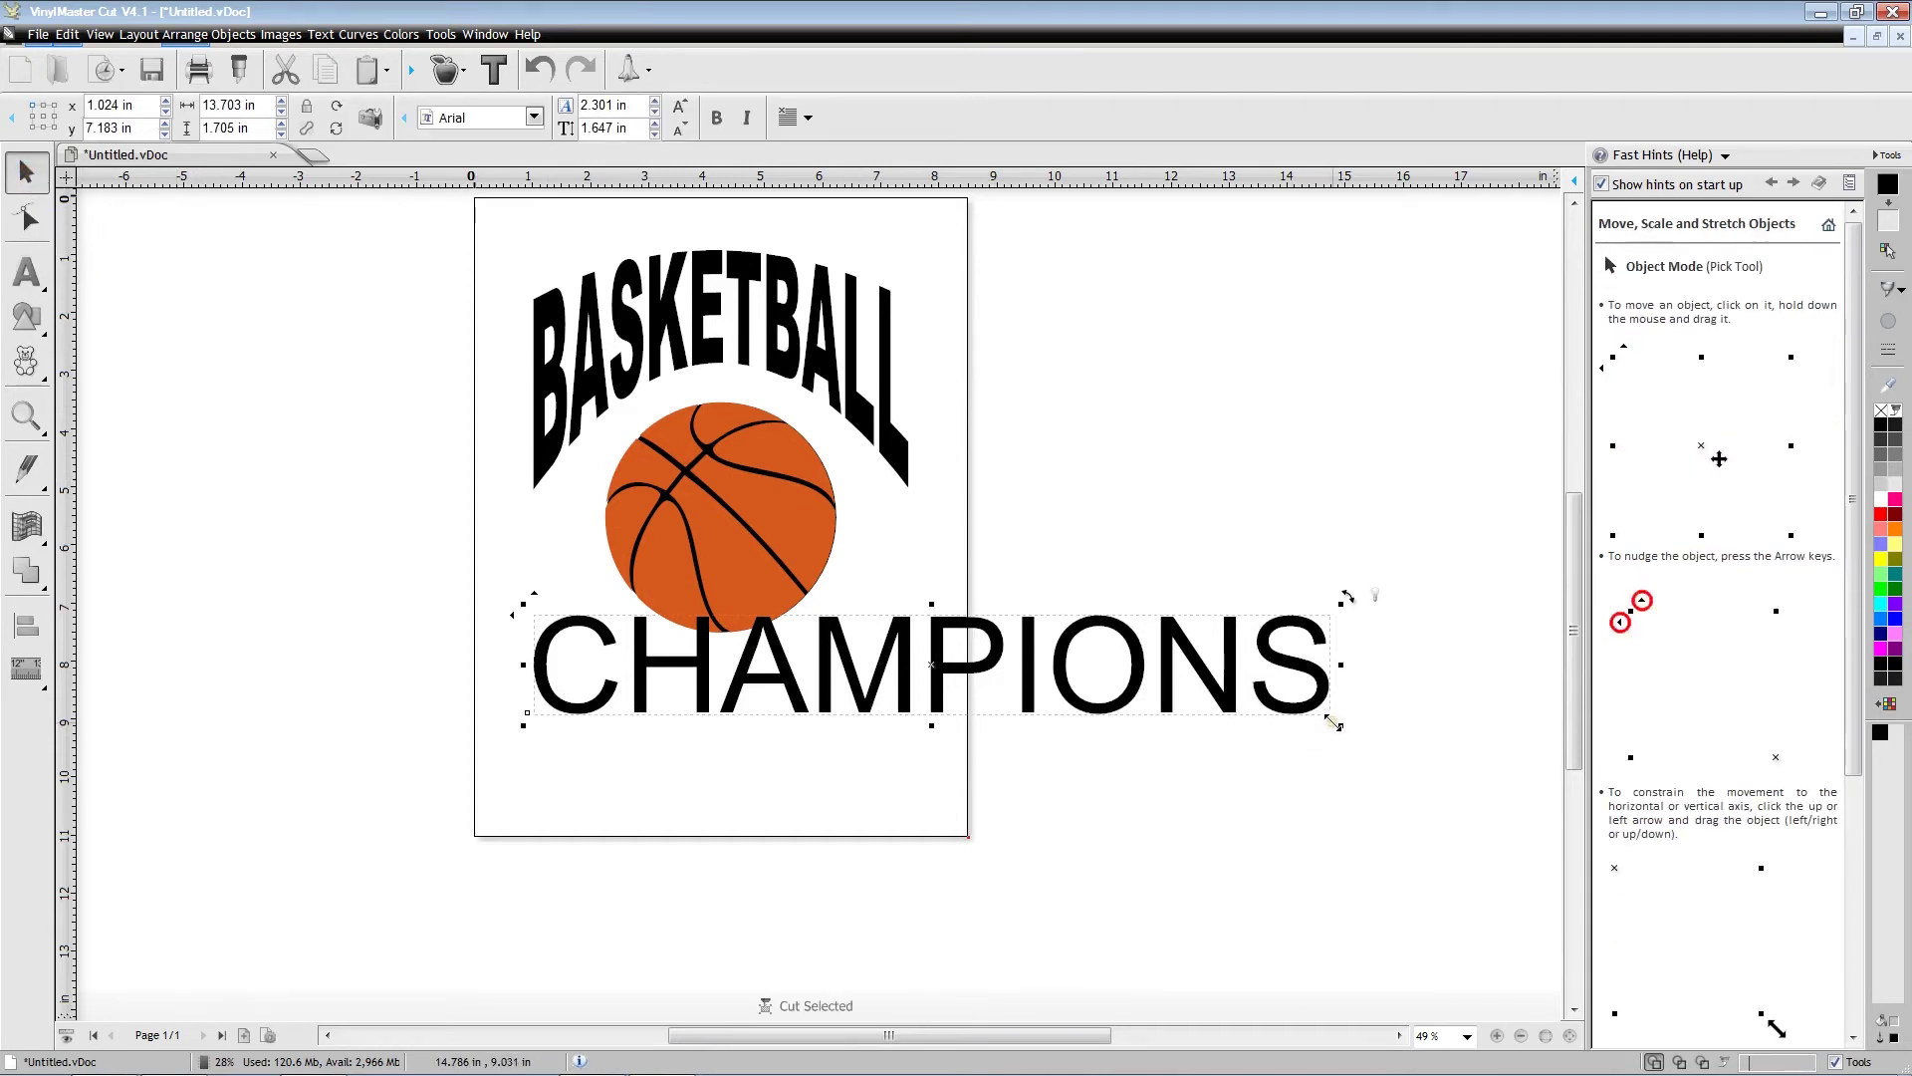
Shrink CHAMPIONS to 5.709 × 0.710 in, centre it, lower it slightly, and add a guide at 1.012 in.
drag(1331, 721, 1100, 698)
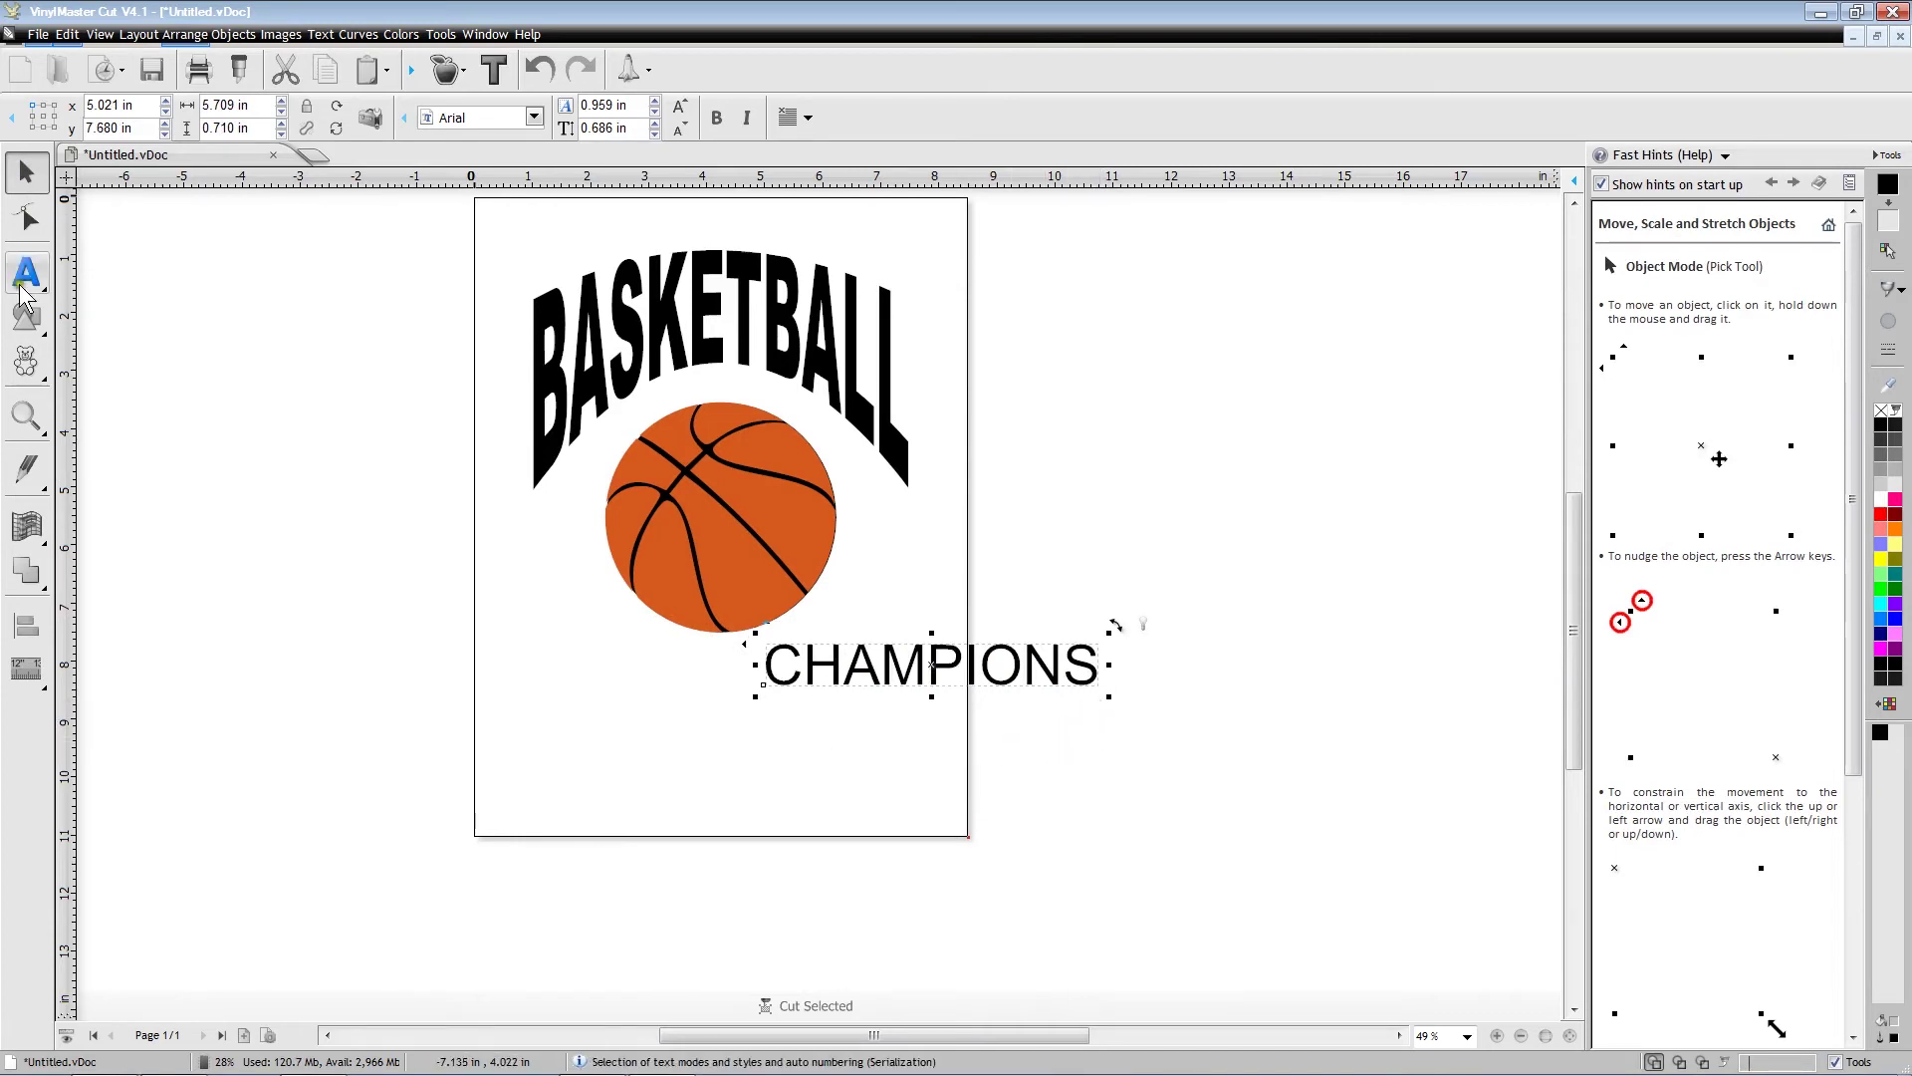
key(e)
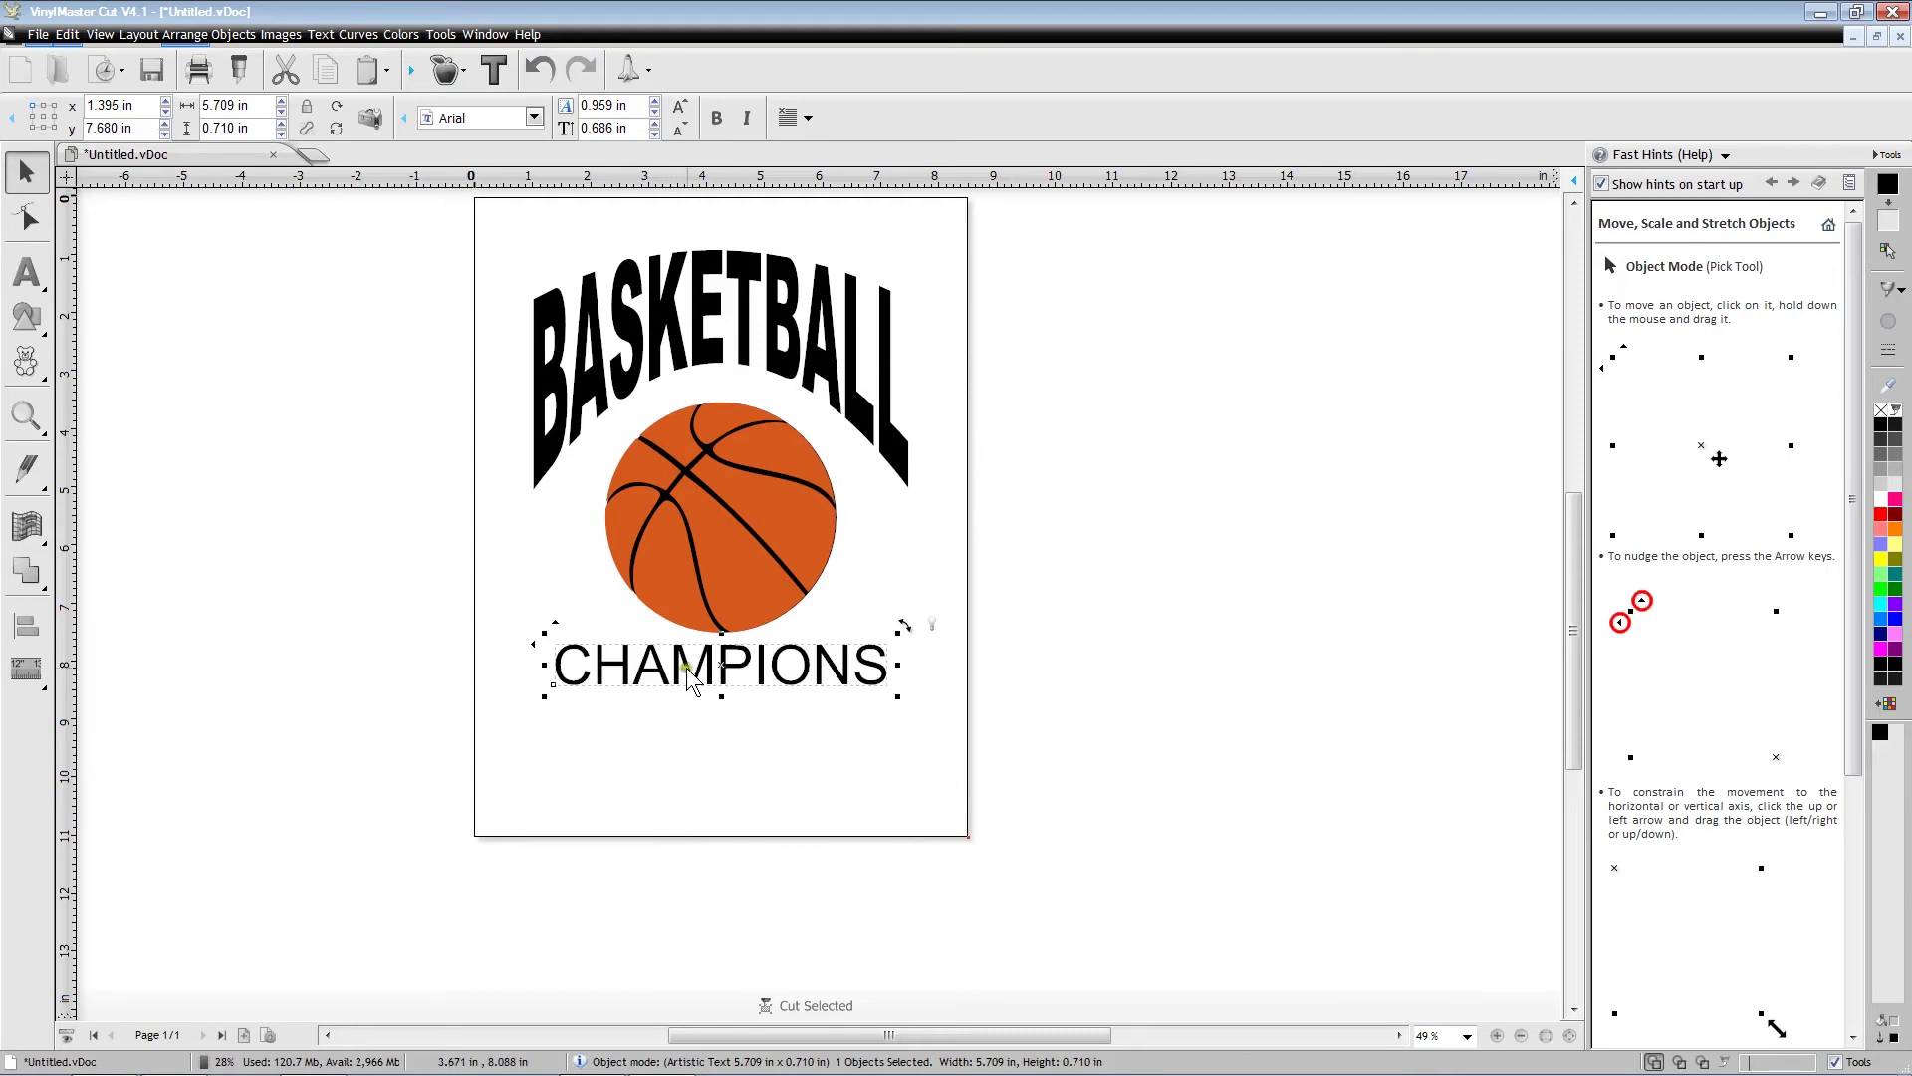
drag(717, 660, 717, 685)
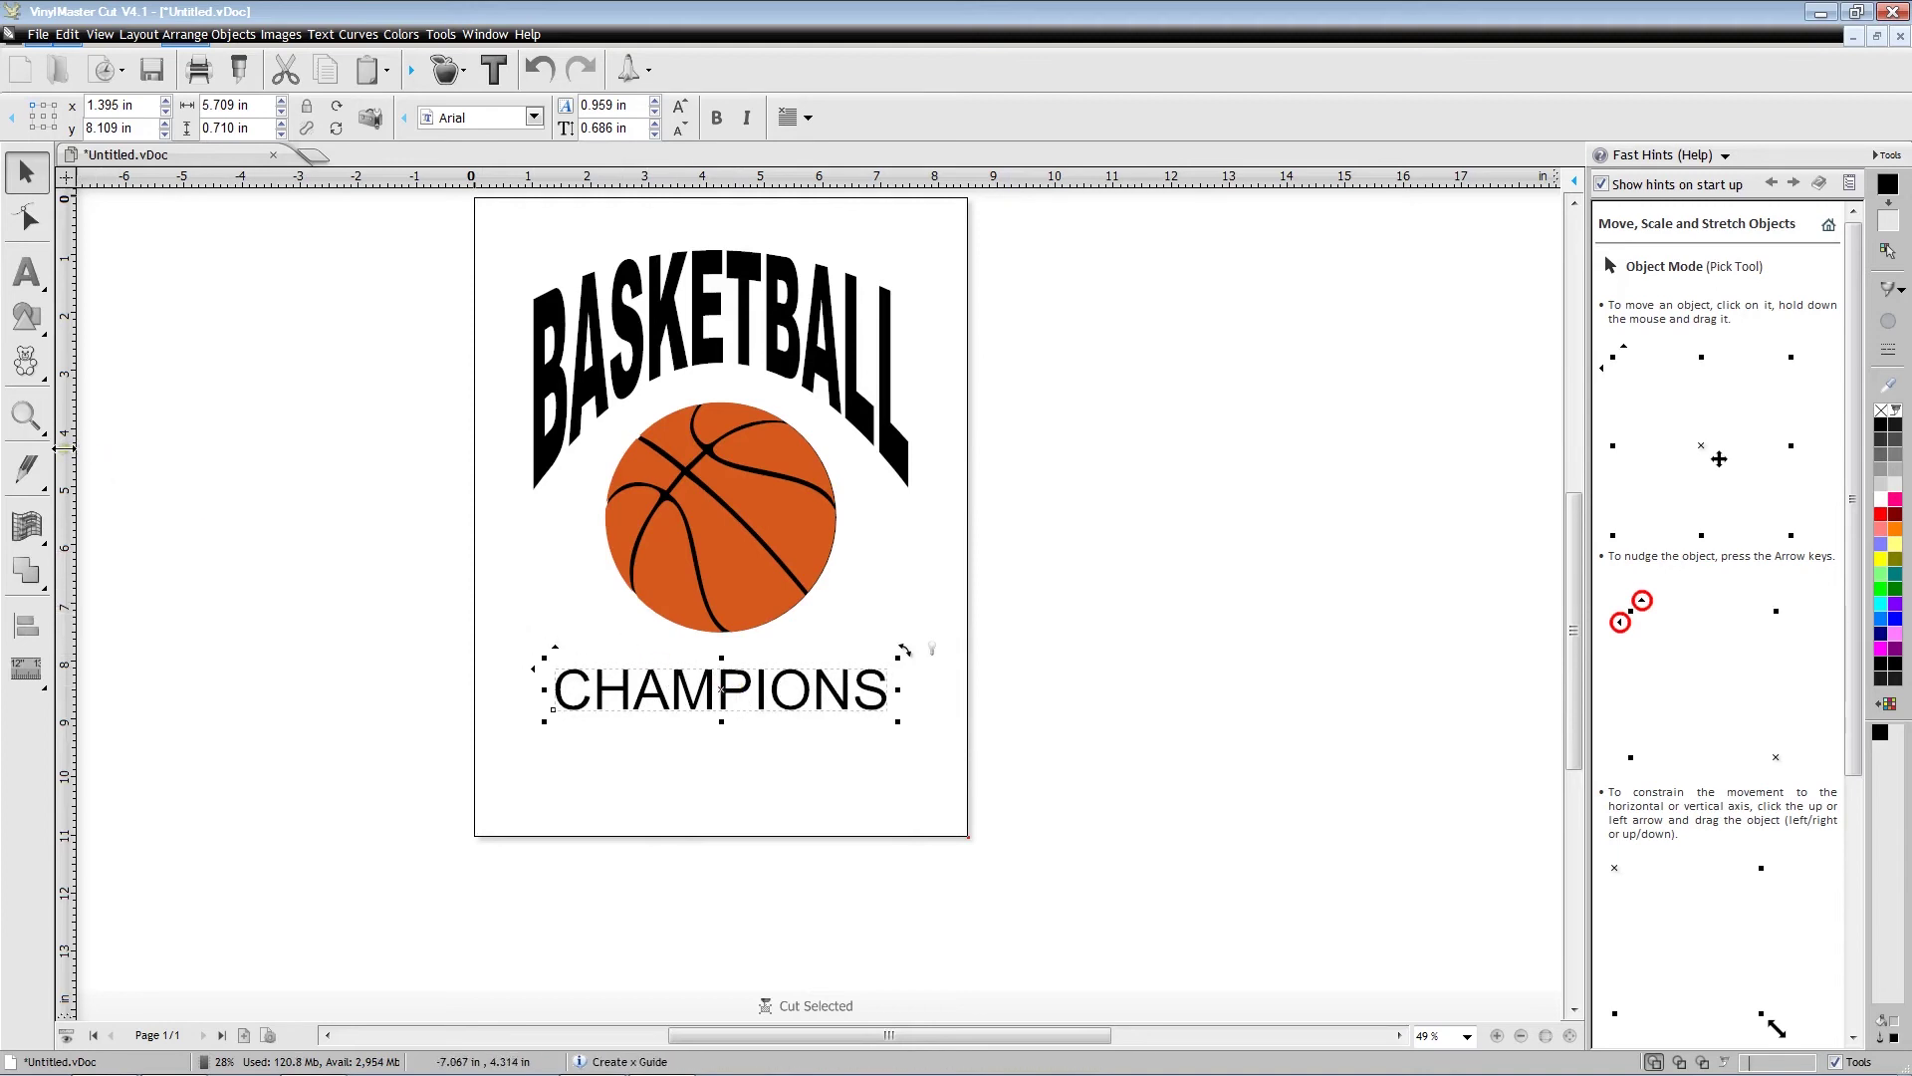
drag(63, 448, 534, 458)
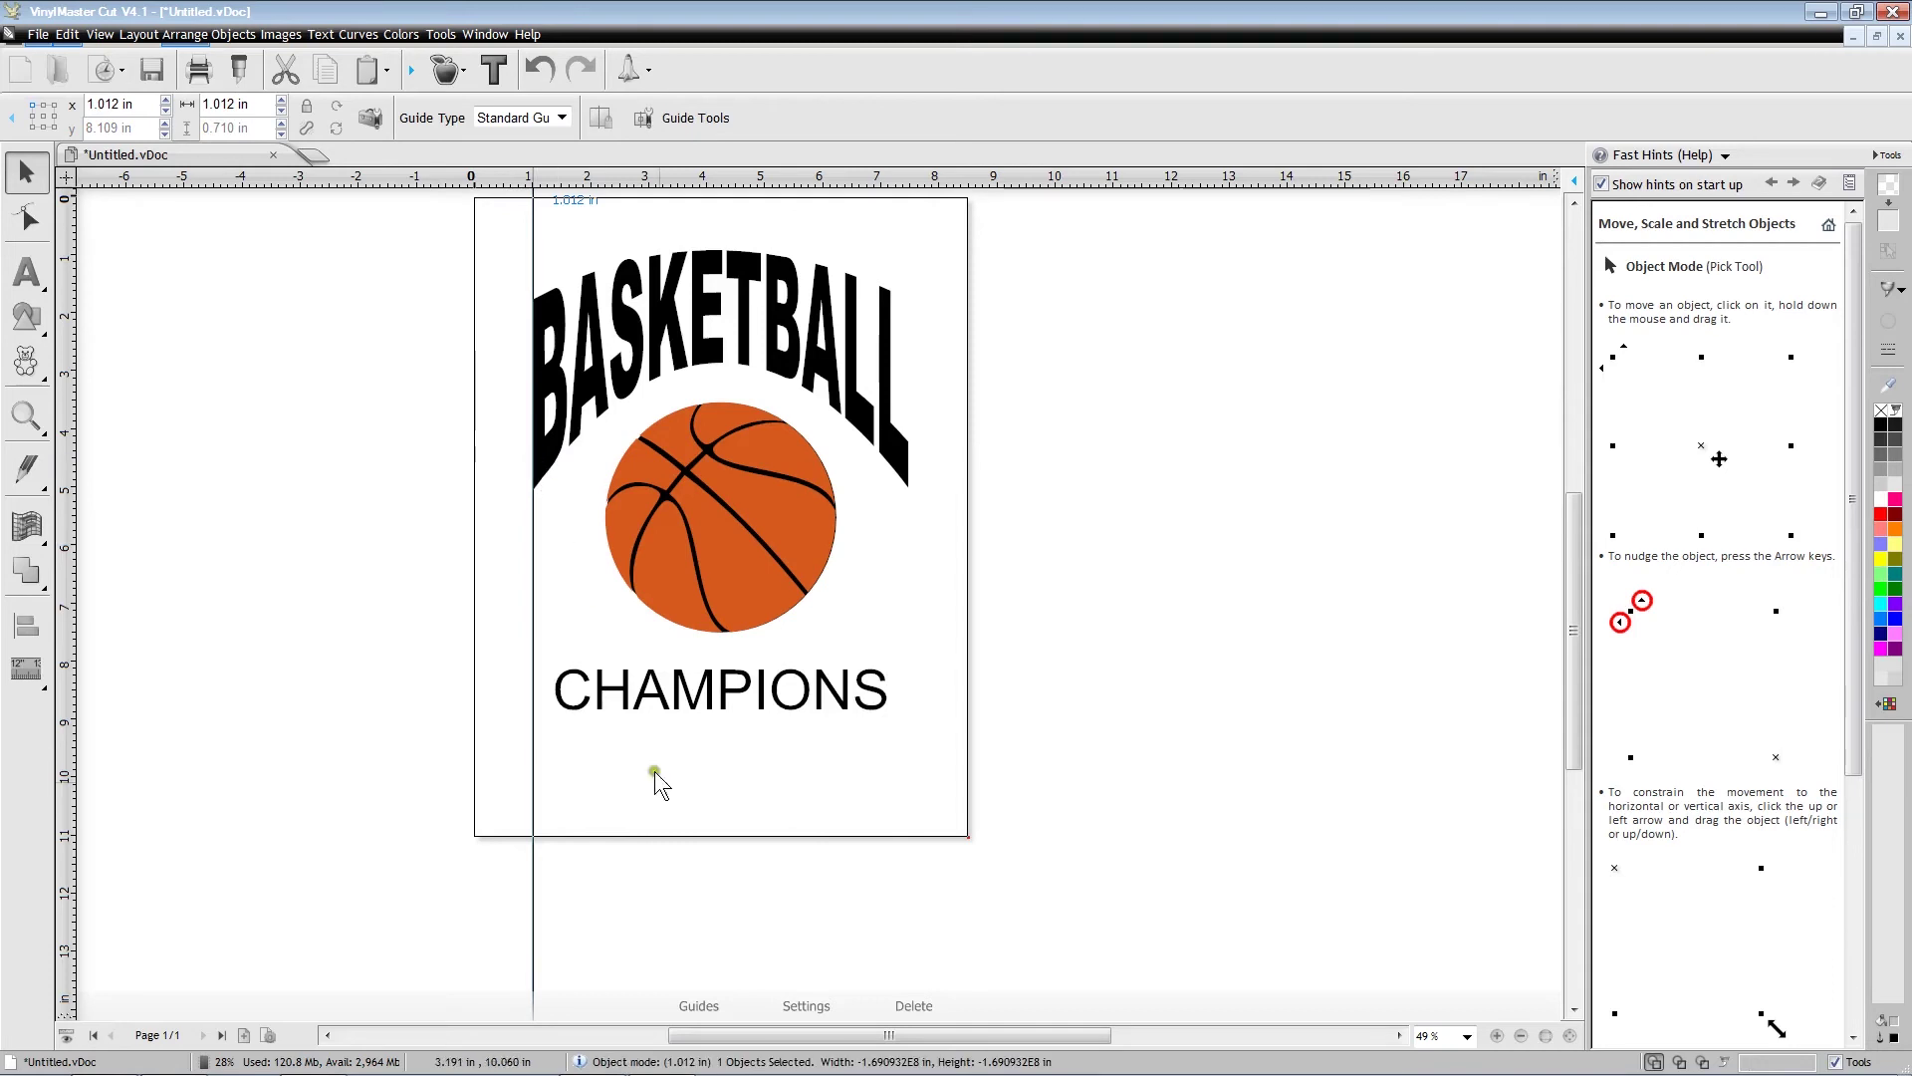
Stretch CHAMPIONS to the guide, making it 6.475 × 0.806 in at x 1.012 in, then remove the guide.
click(712, 695)
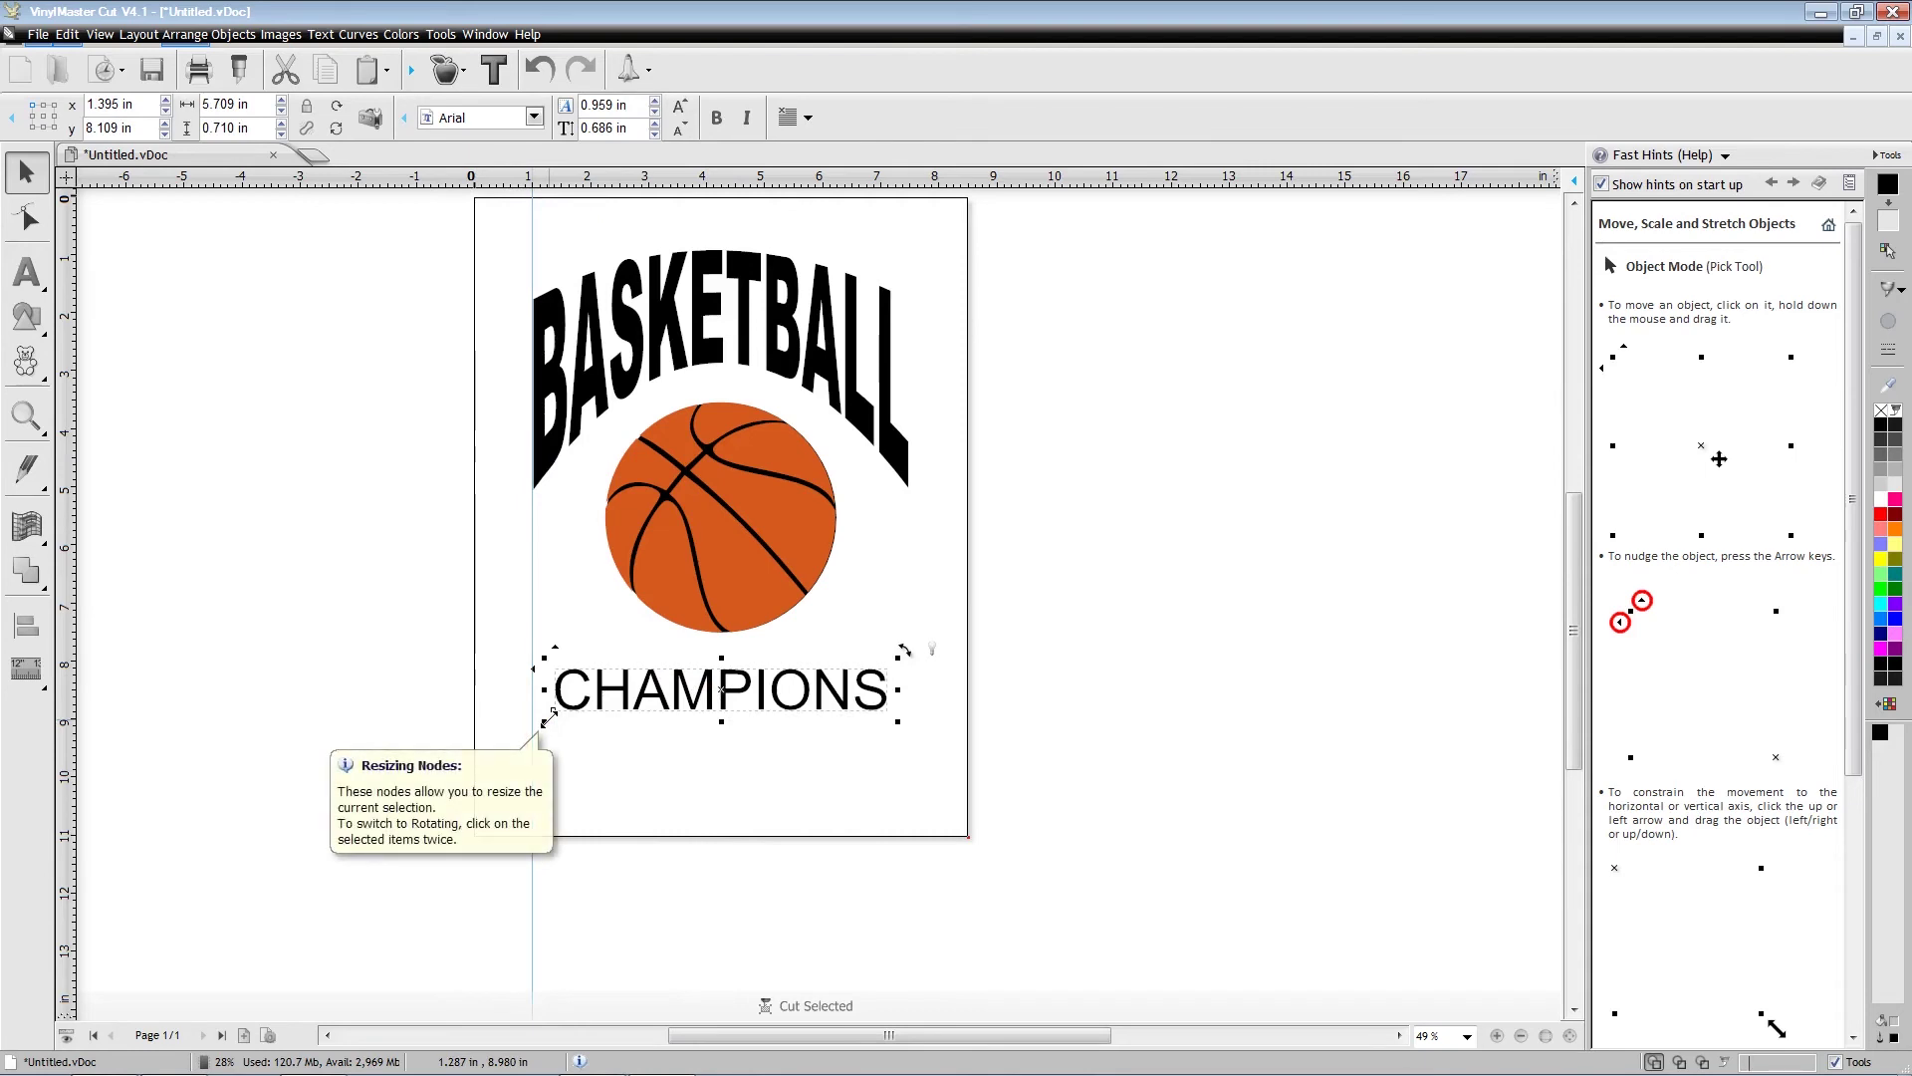
drag(549, 717, 534, 743)
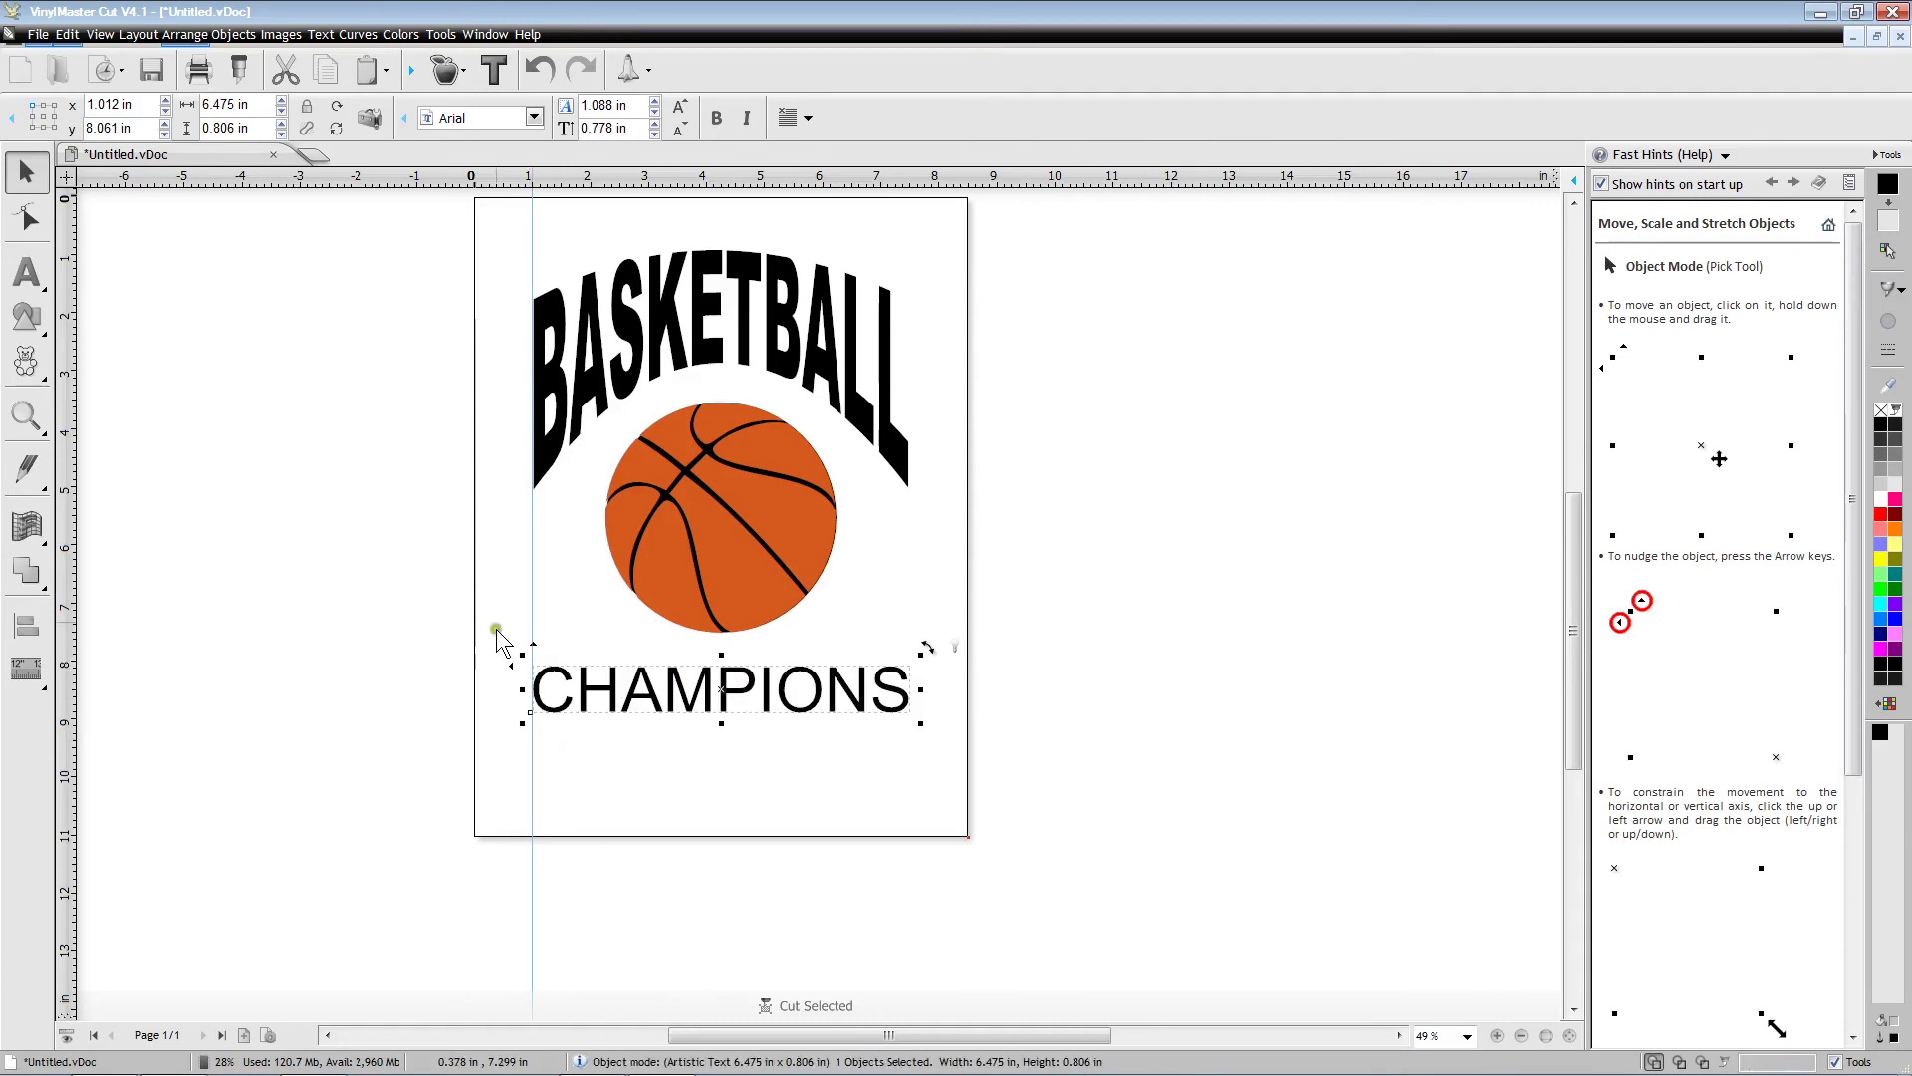
click(533, 246)
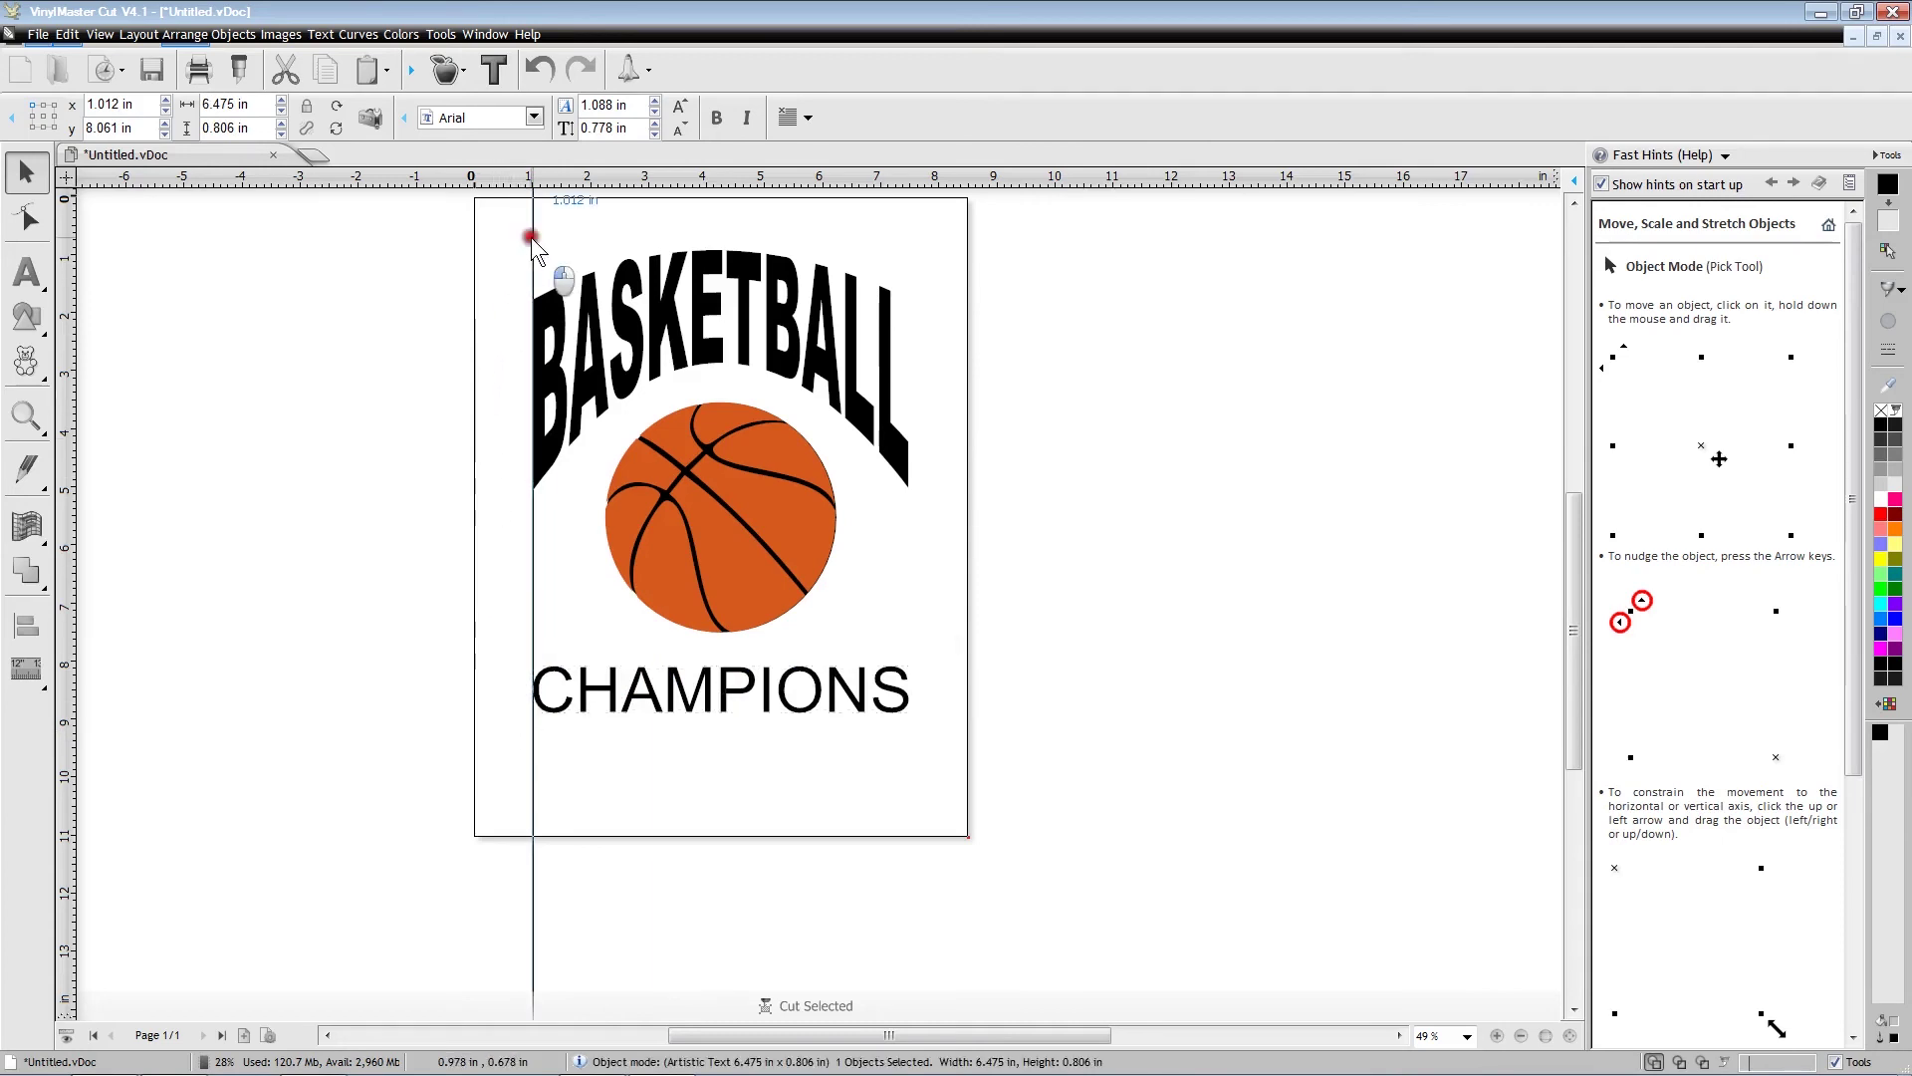
drag(533, 246, 64, 248)
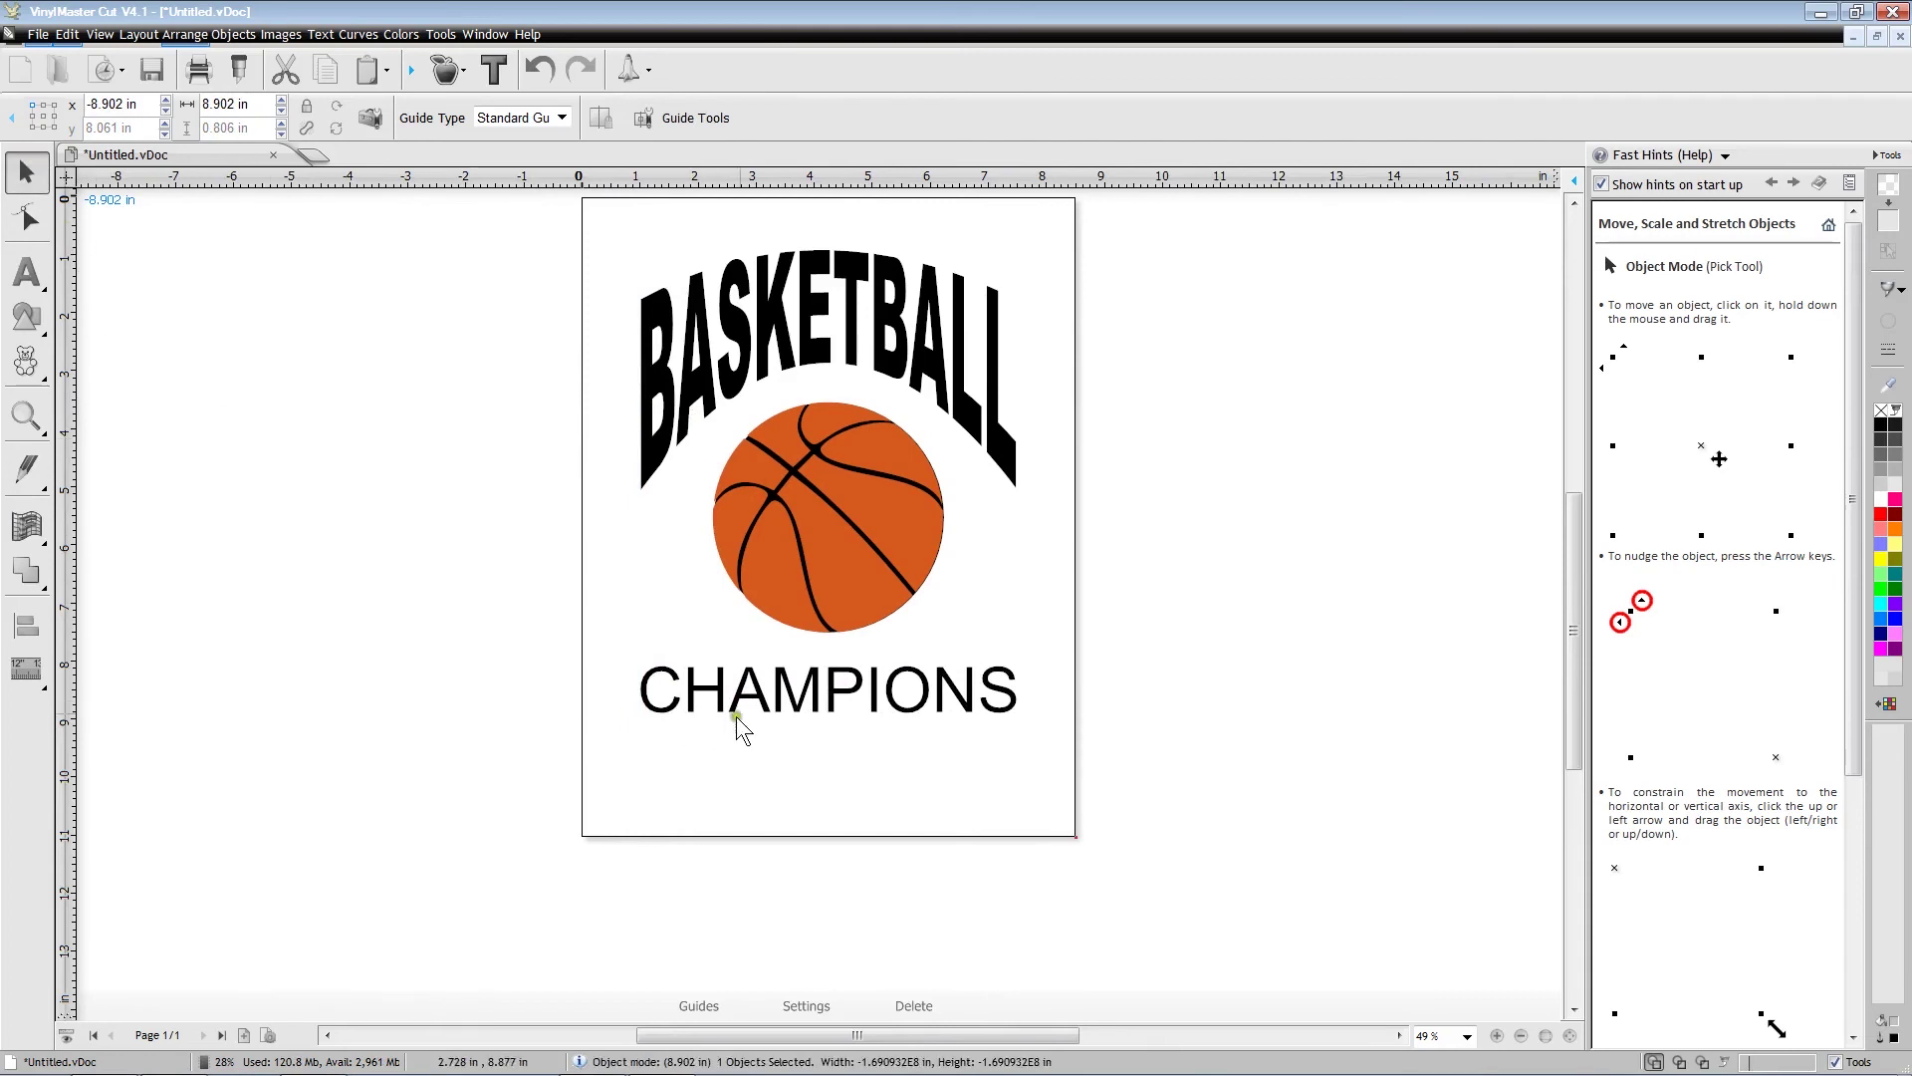
click(789, 696)
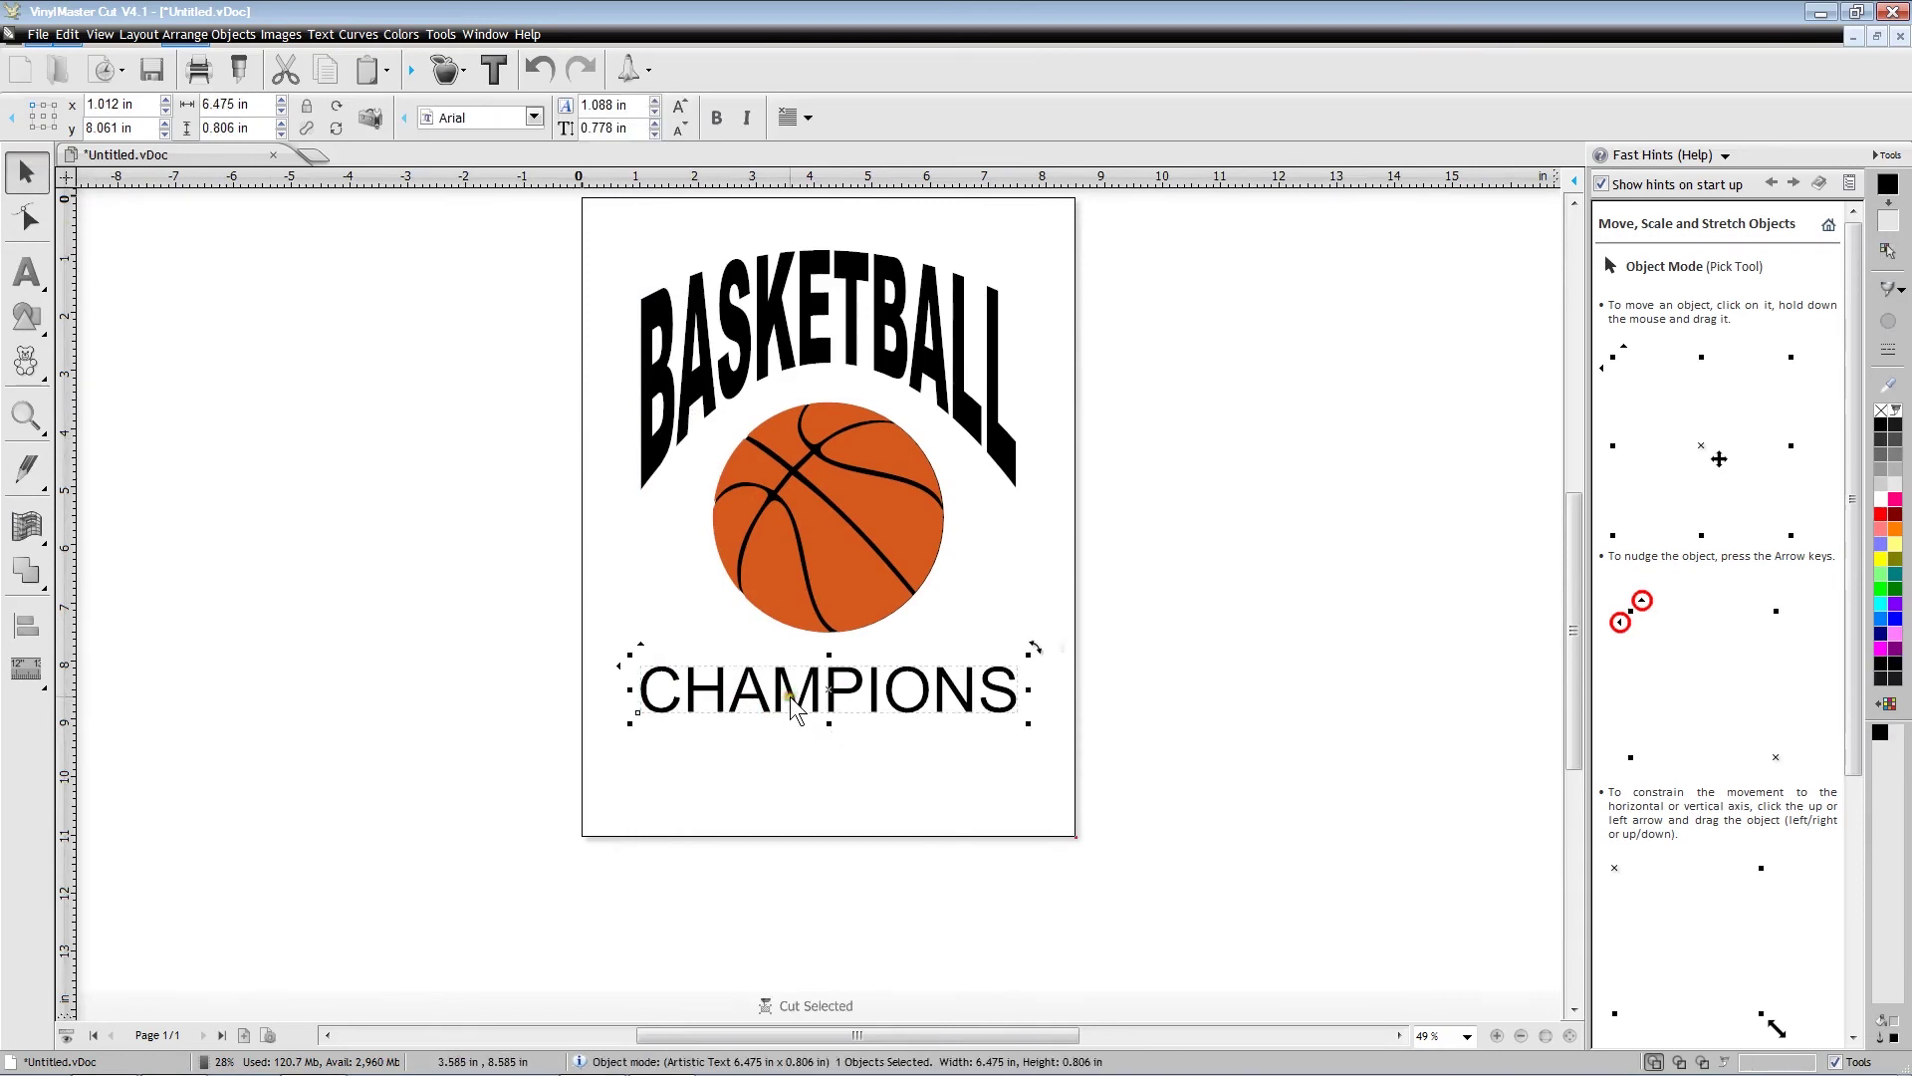
Apply a Flag distortion to the CHAMPIONS text.
click(32, 536)
click(210, 543)
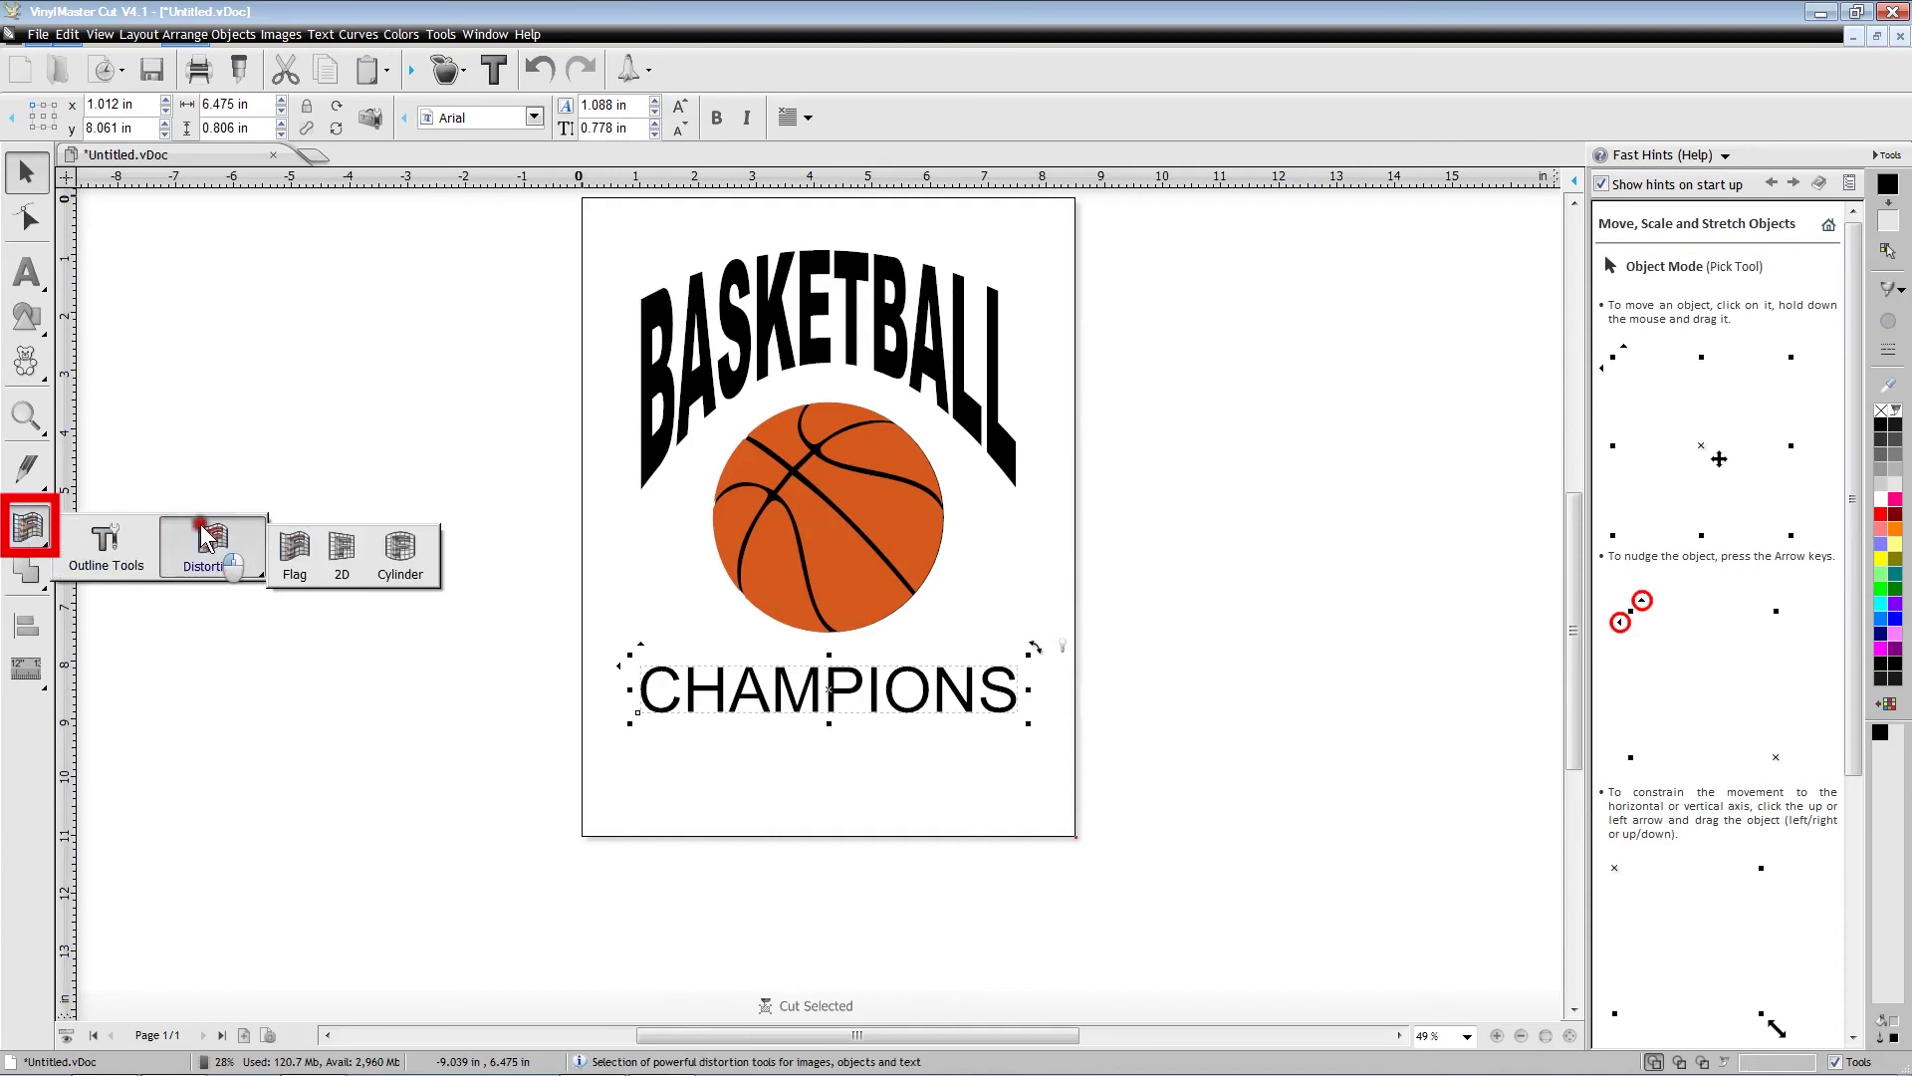
click(296, 549)
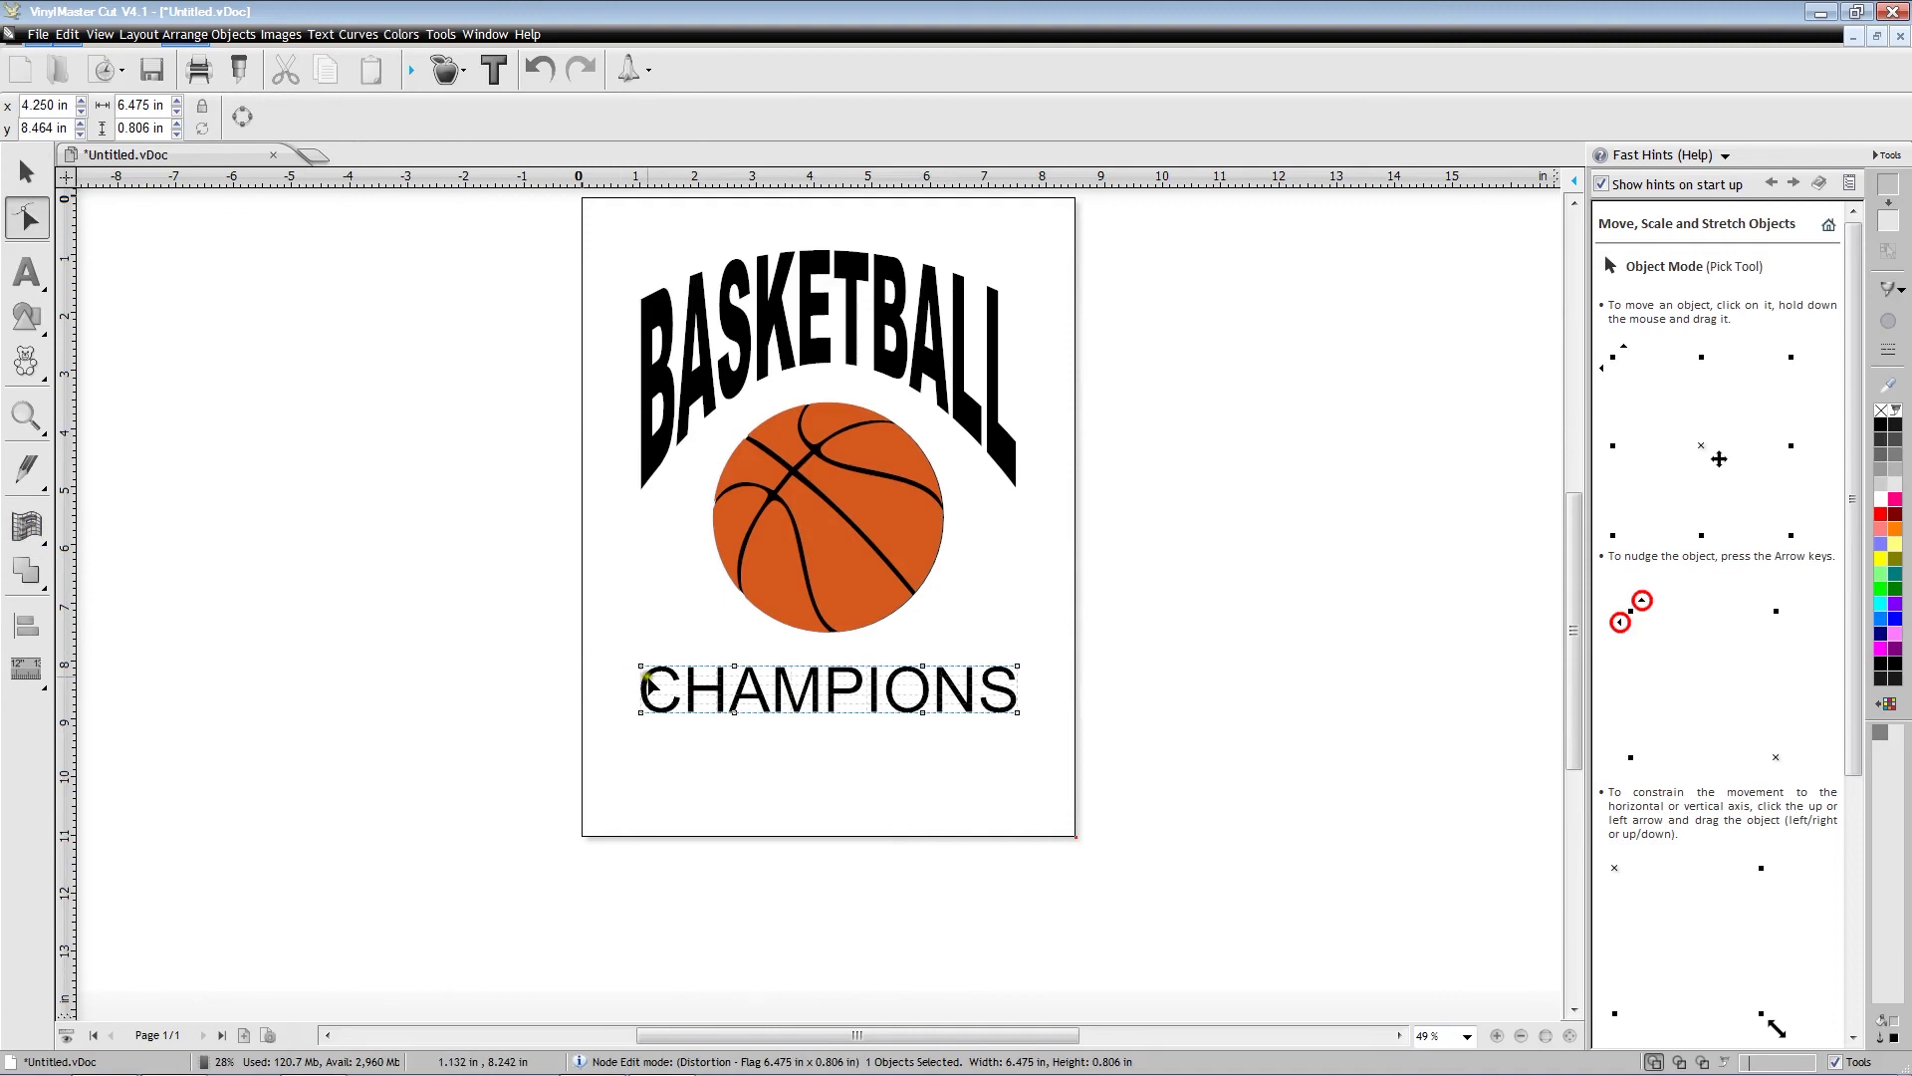
Raise both top corners so CHAMPIONS curves up around the ball, 6.475 × 3.181 in.
drag(644, 669, 640, 529)
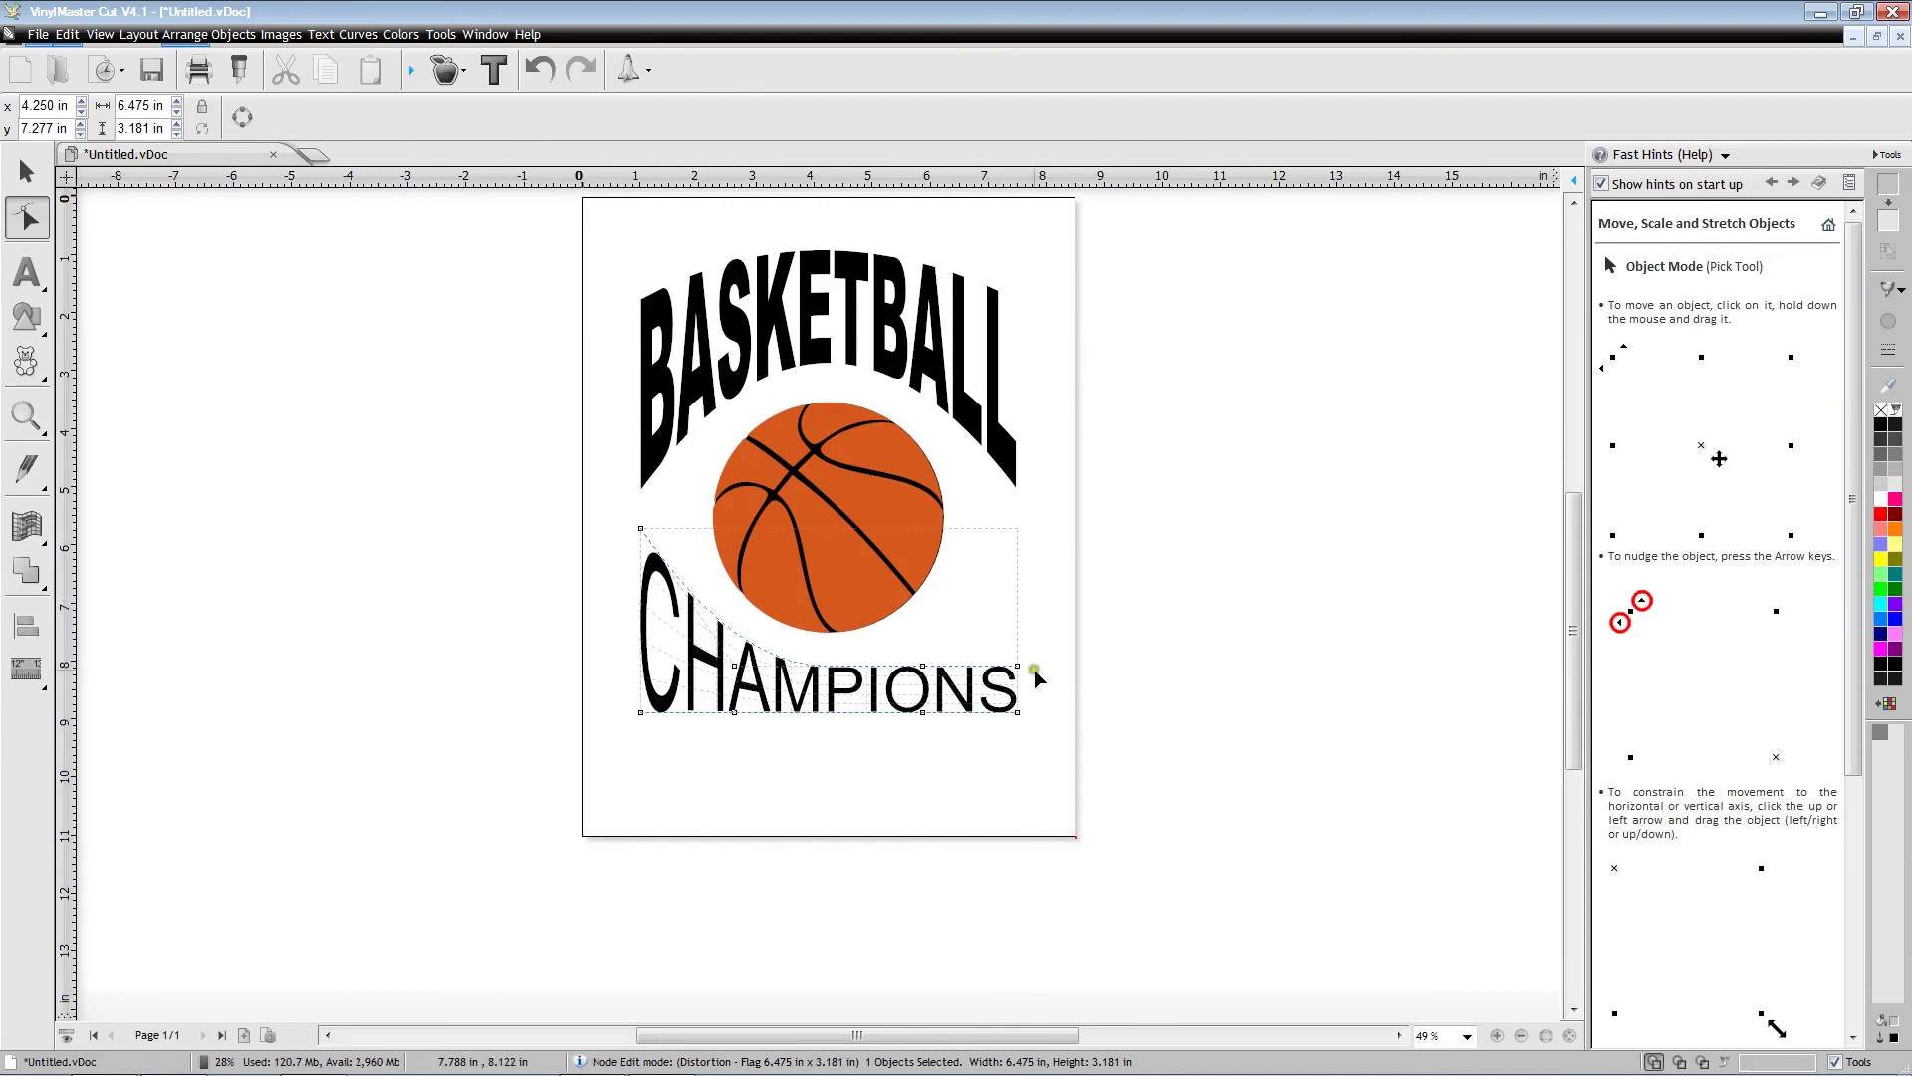
drag(1017, 666, 1031, 535)
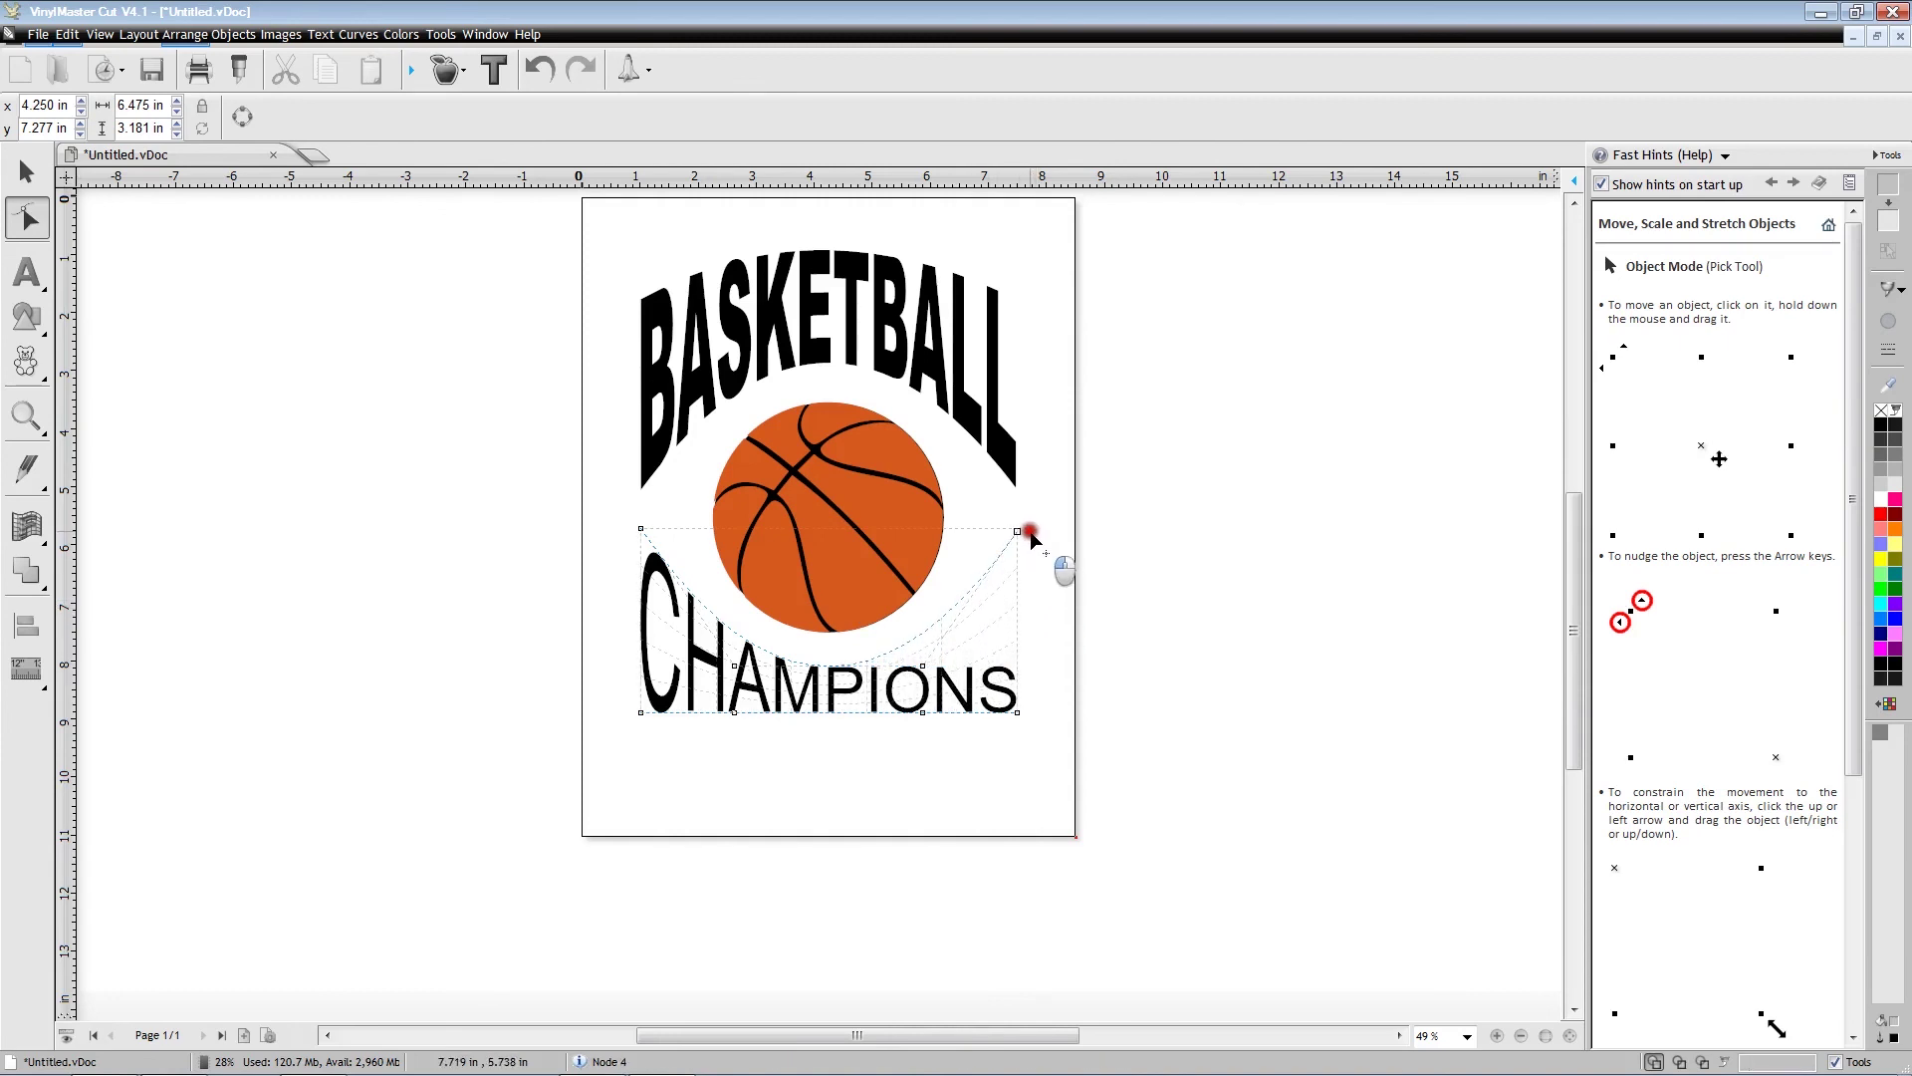
drag(1030, 534, 1031, 534)
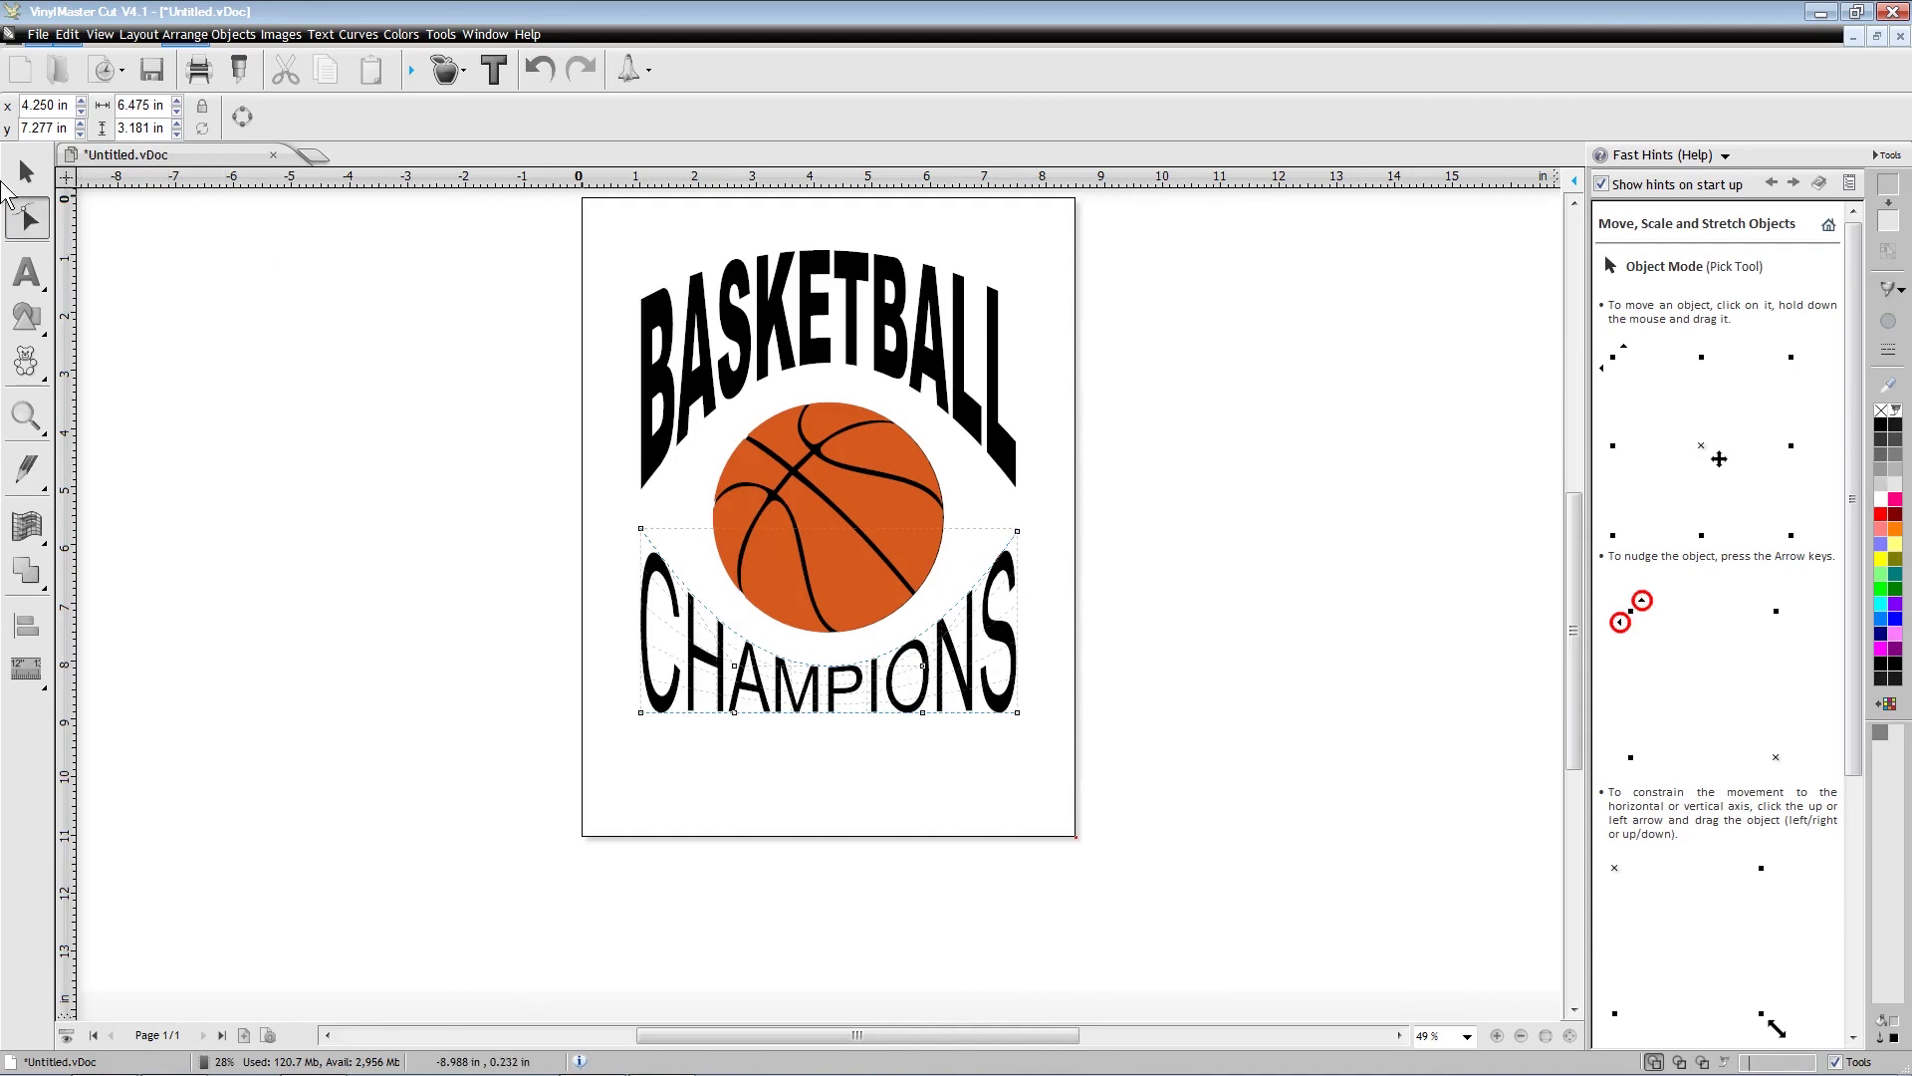
click(18, 175)
click(27, 177)
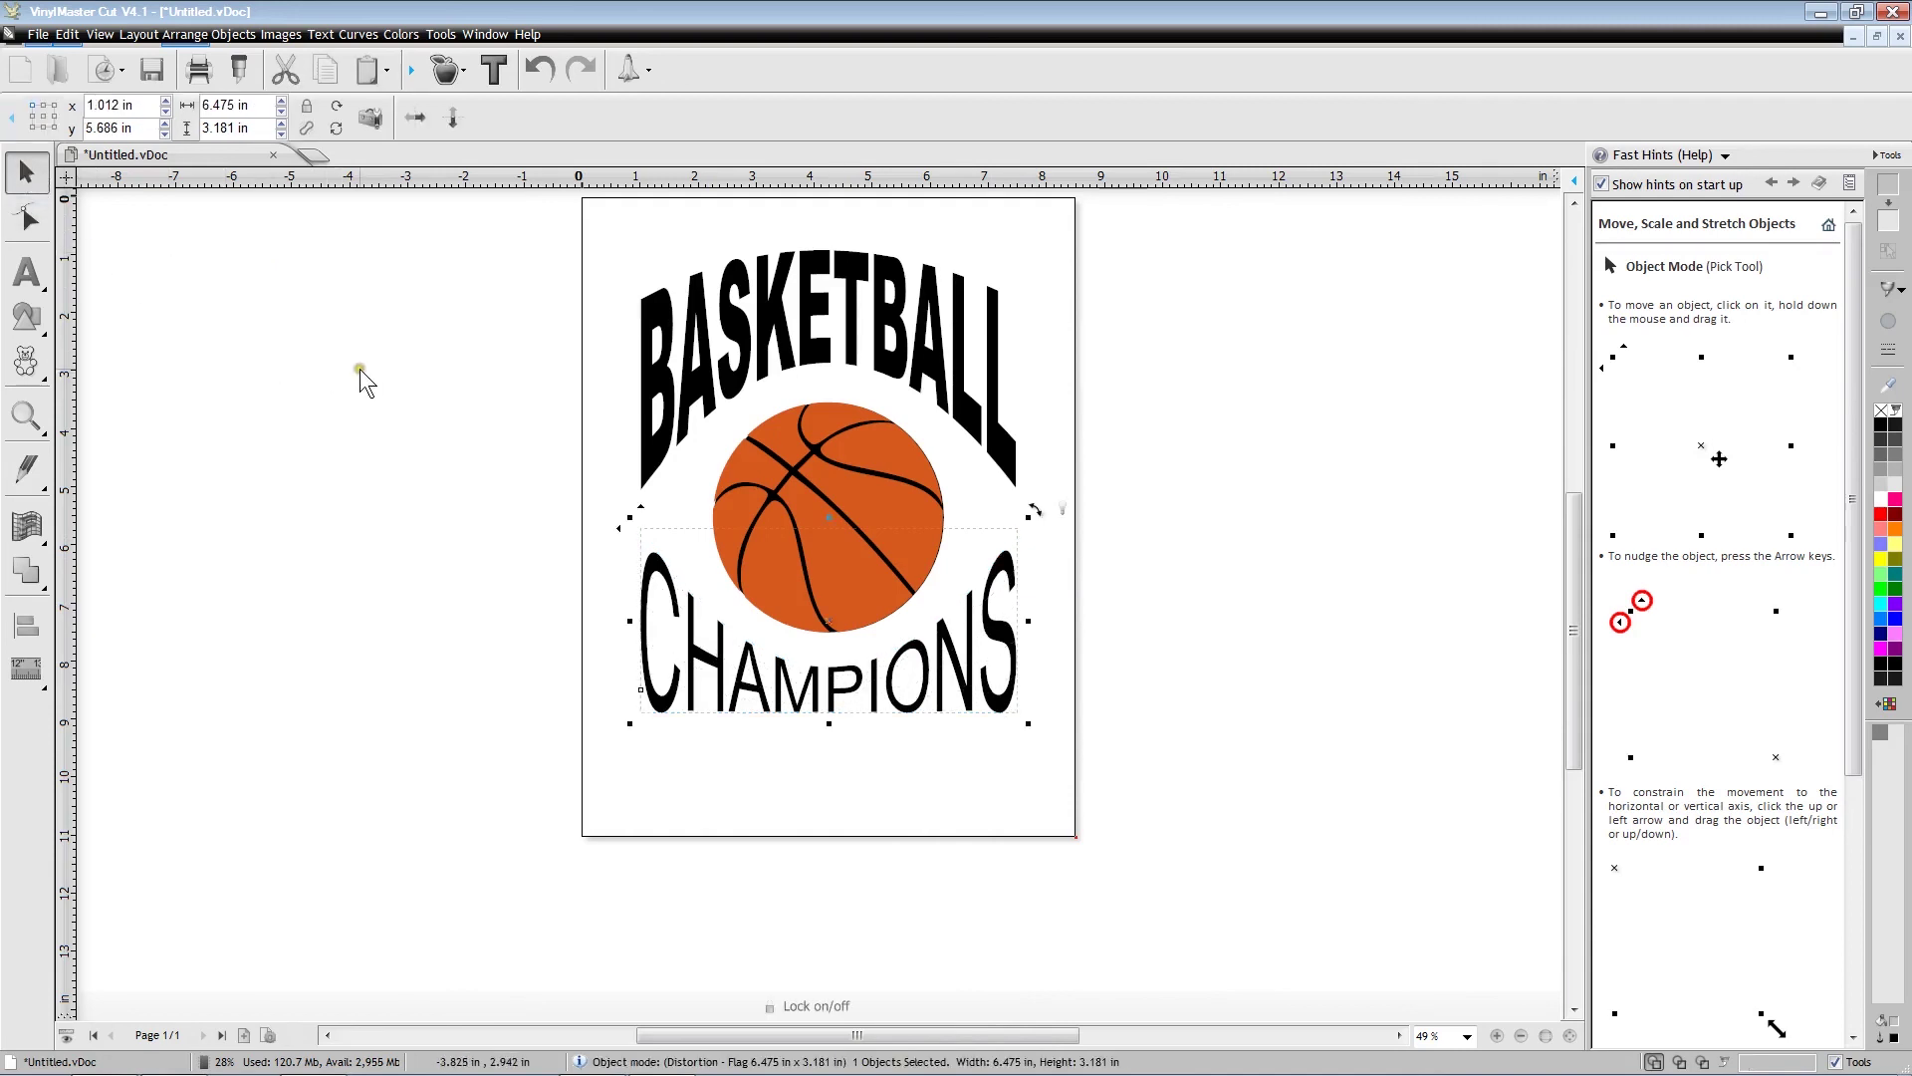